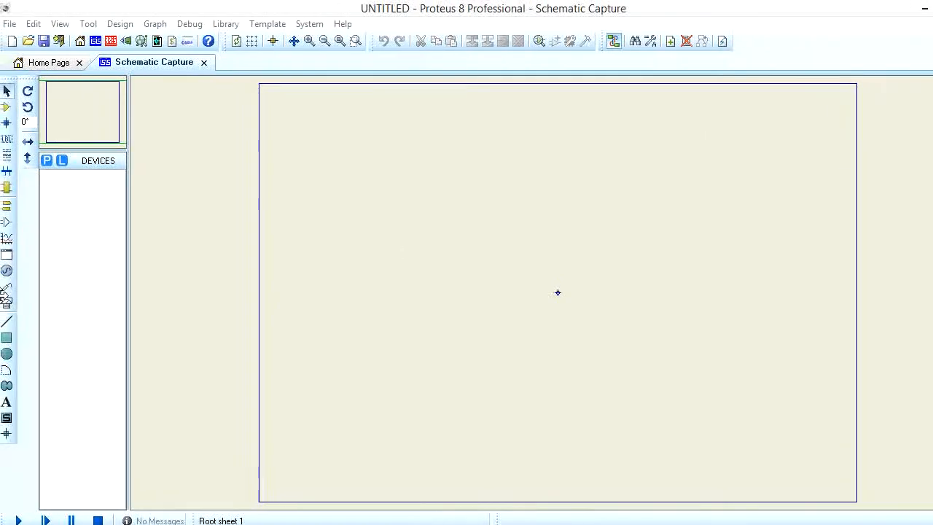
# Close the schematic sheet to return to the home page and reopen Schematic Capture.
pyautogui.click(310, 10)
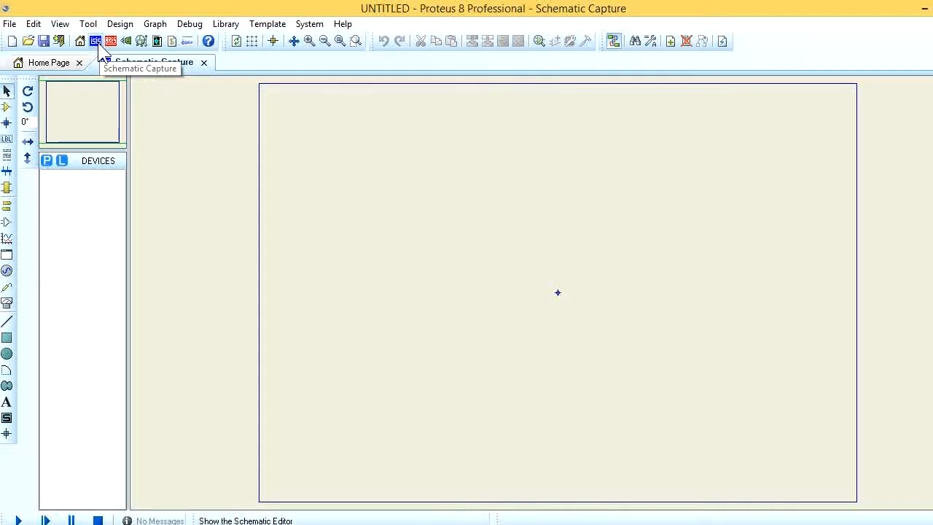
pyautogui.click(203, 64)
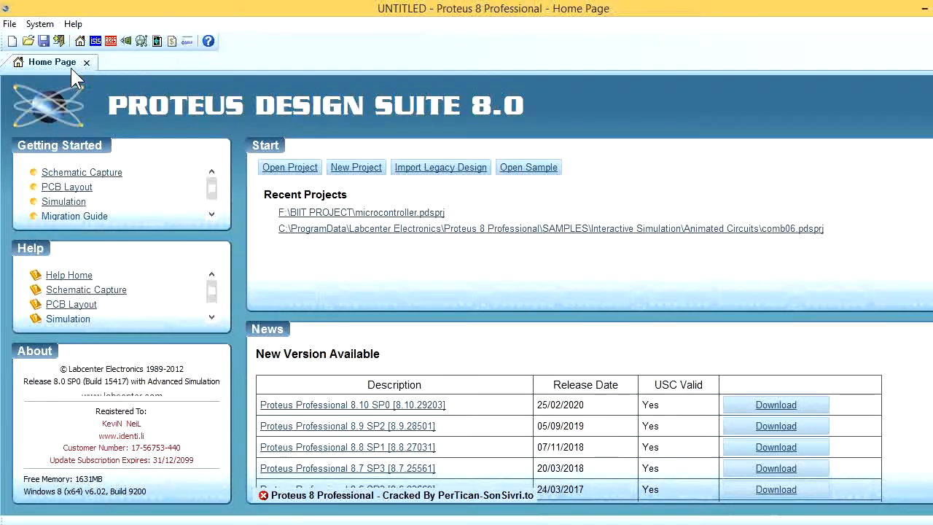
pyautogui.click(95, 43)
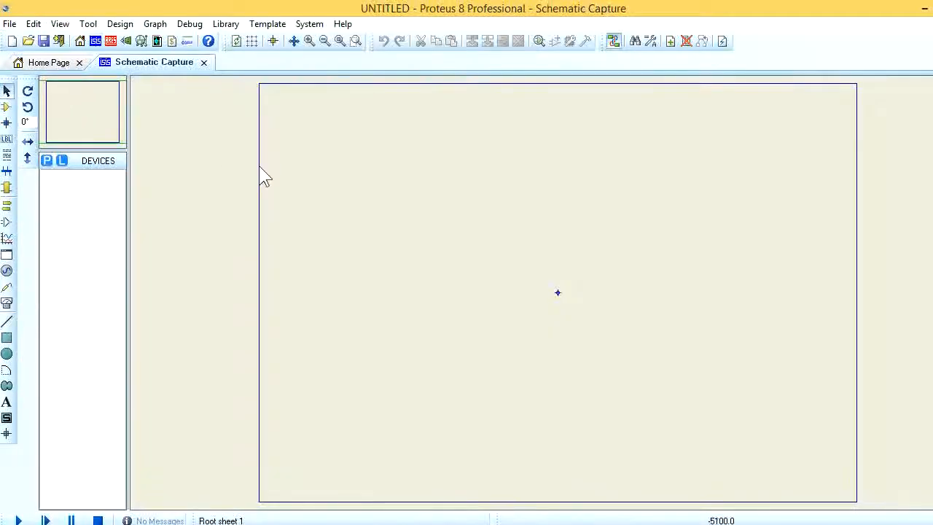
# Cycle the schematic grid display through dots and lines and turn the grid off again.
pyautogui.click(251, 41)
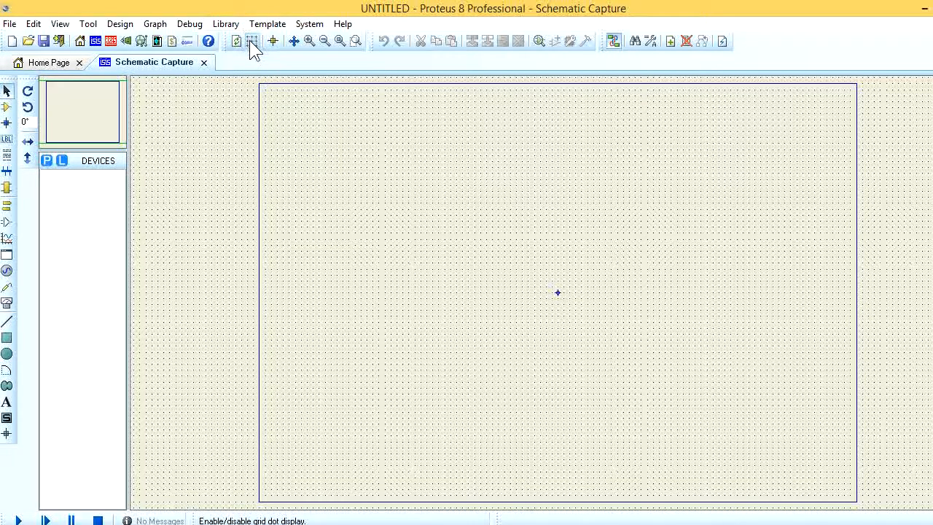
pyautogui.click(251, 41)
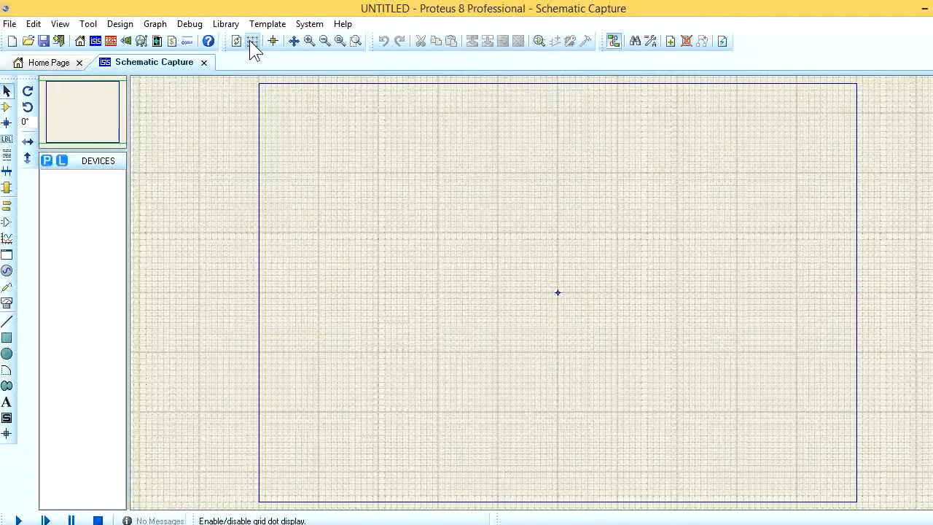
pyautogui.click(251, 40)
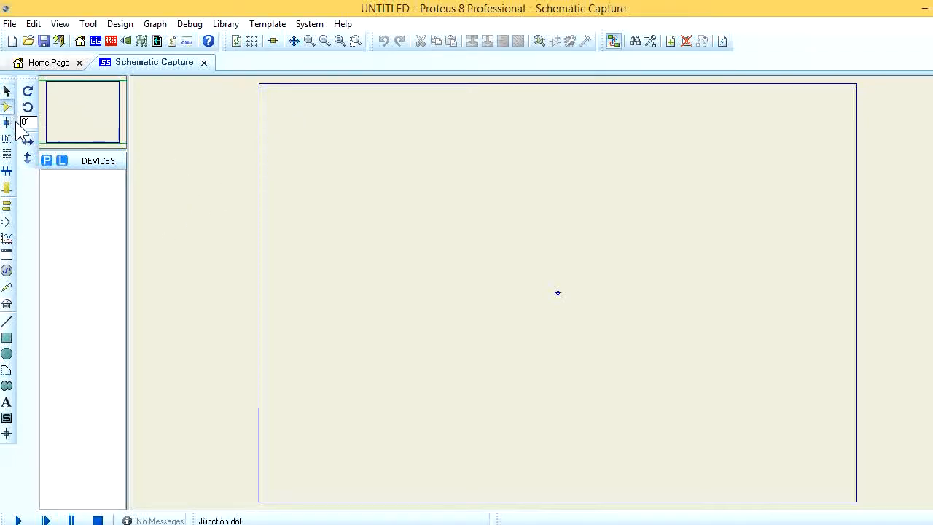
# Search the device library for "and_3" and add the three-input AND_3 gate to the device list.
pyautogui.click(47, 161)
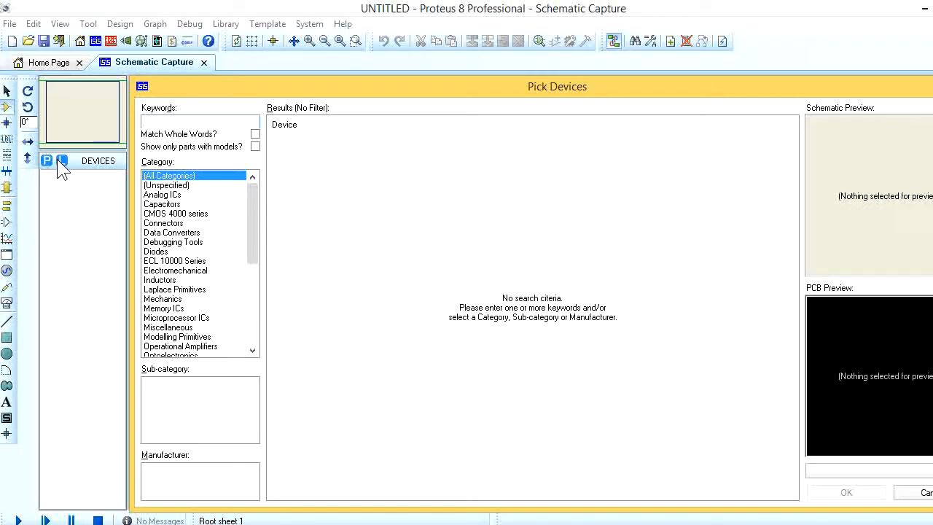
pyautogui.write('and')
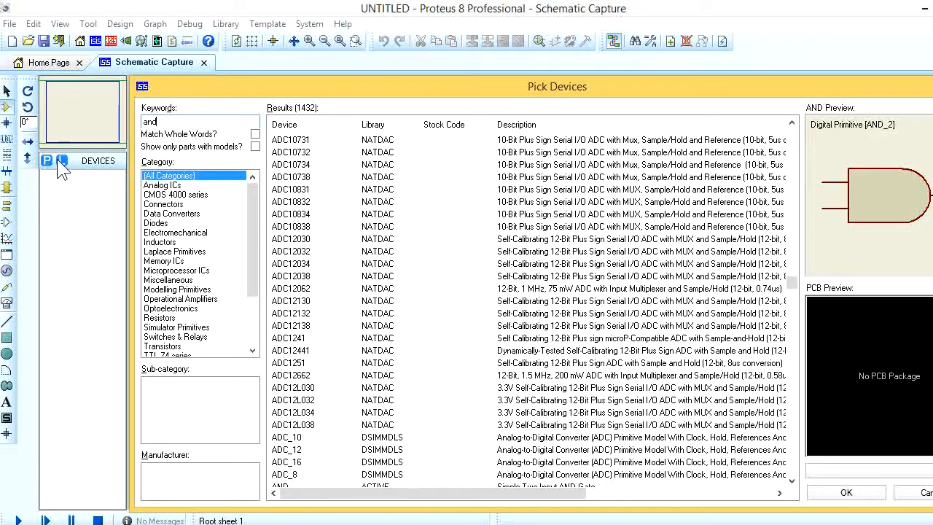
pyautogui.write('_3')
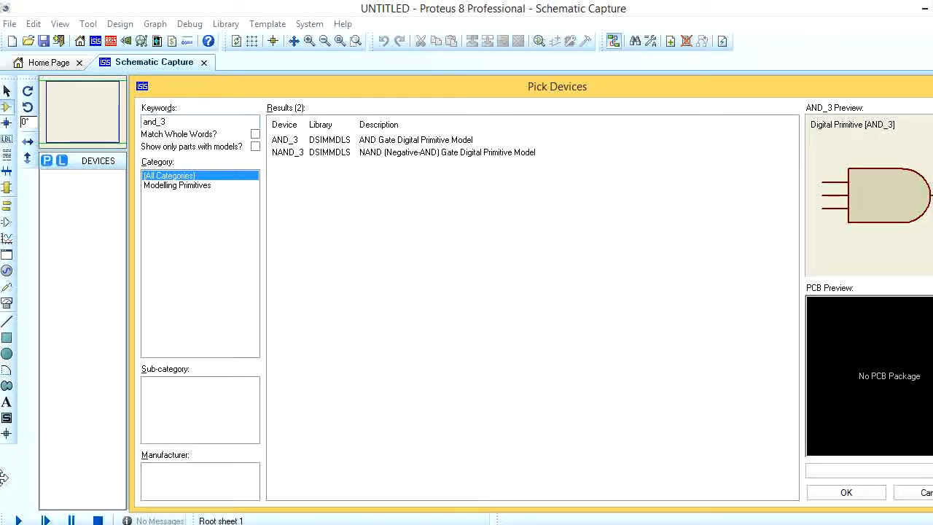
pyautogui.press('Return')
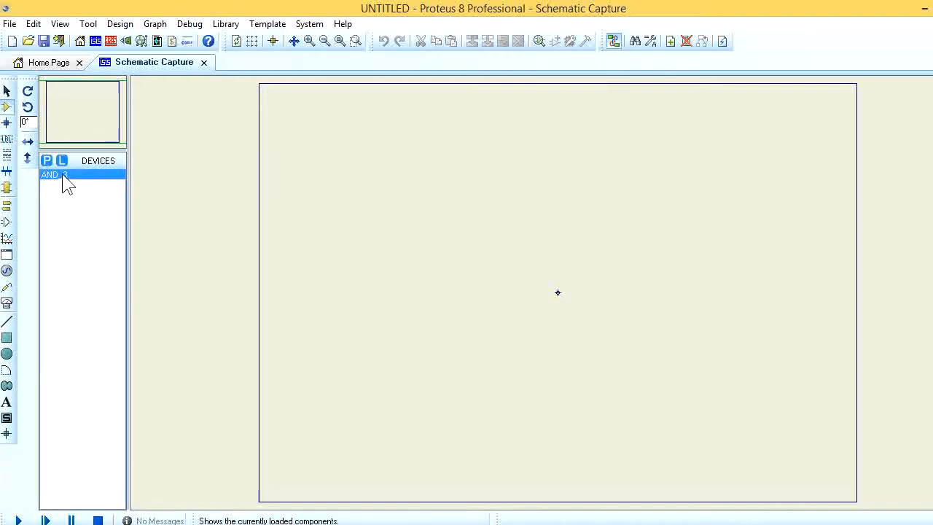
# Place a trial AND_3 gate above the centre of the sheet and delete it again.
pyautogui.click(452, 188)
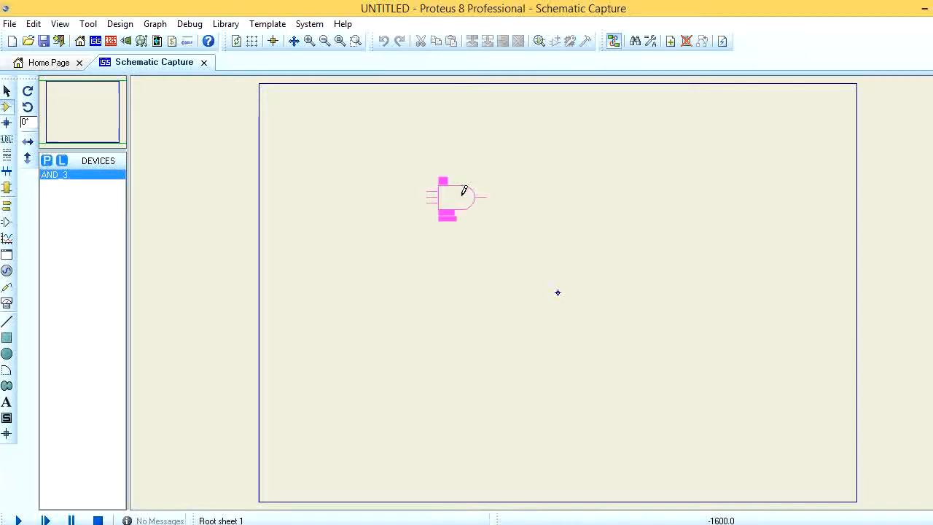
pyautogui.click(513, 209)
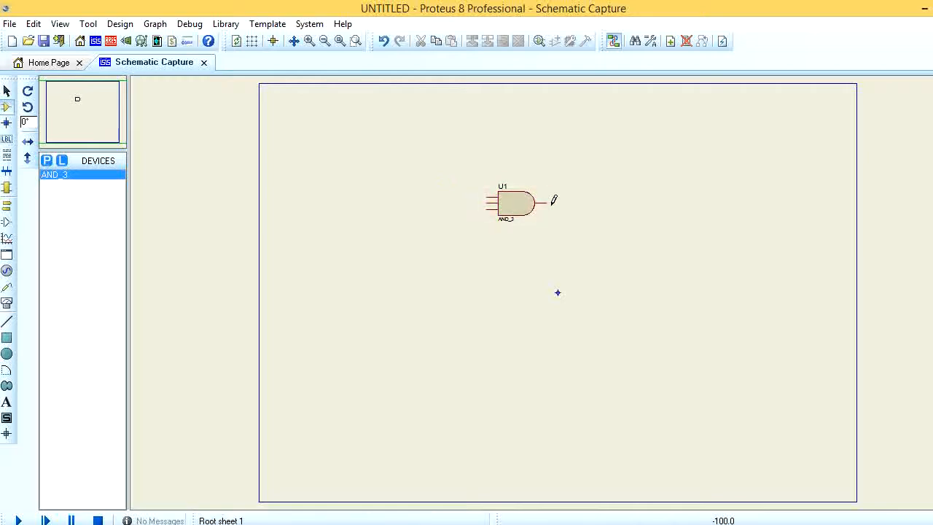
pyautogui.click(528, 202)
pyautogui.rightClick(527, 202)
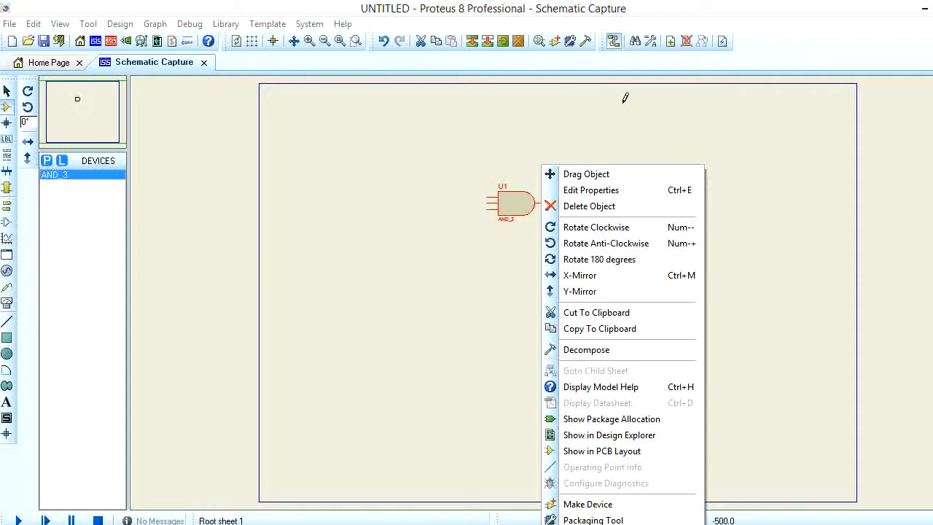
pyautogui.click(599, 207)
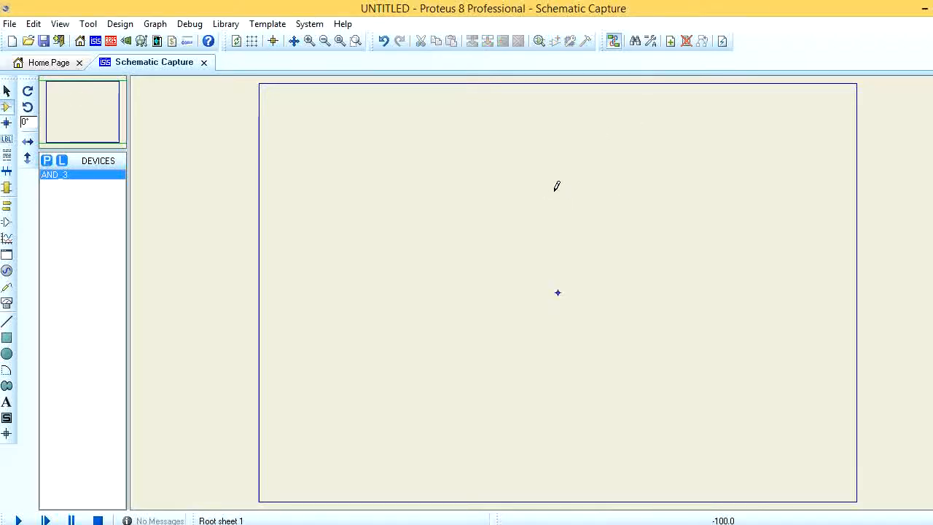
# Search the device library for "toggle" and add the LOGICTOGGLE logic state source to the device list.
pyautogui.click(46, 159)
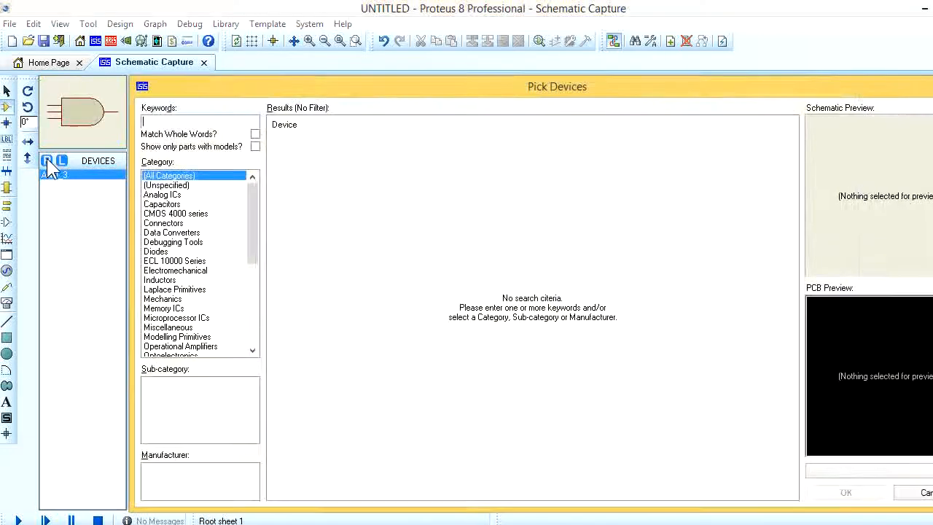
pyautogui.write('toggle')
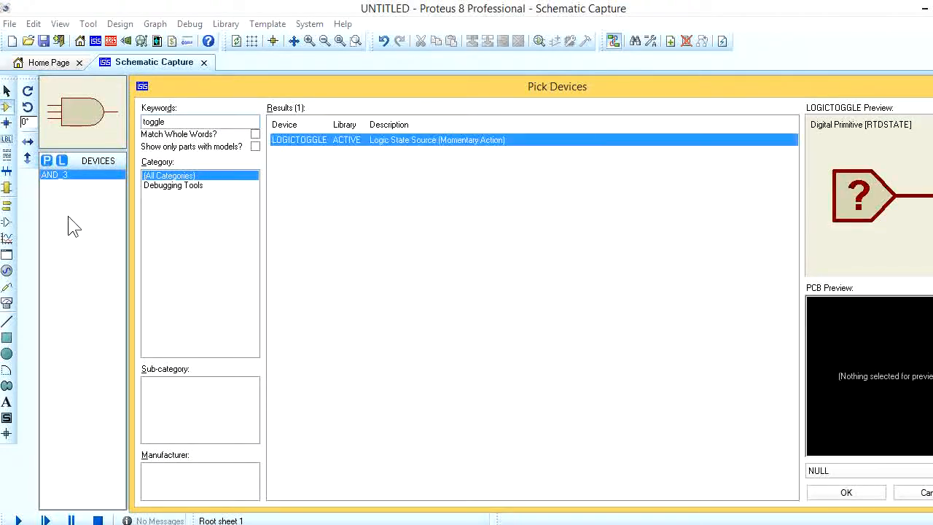
pyautogui.press('Return')
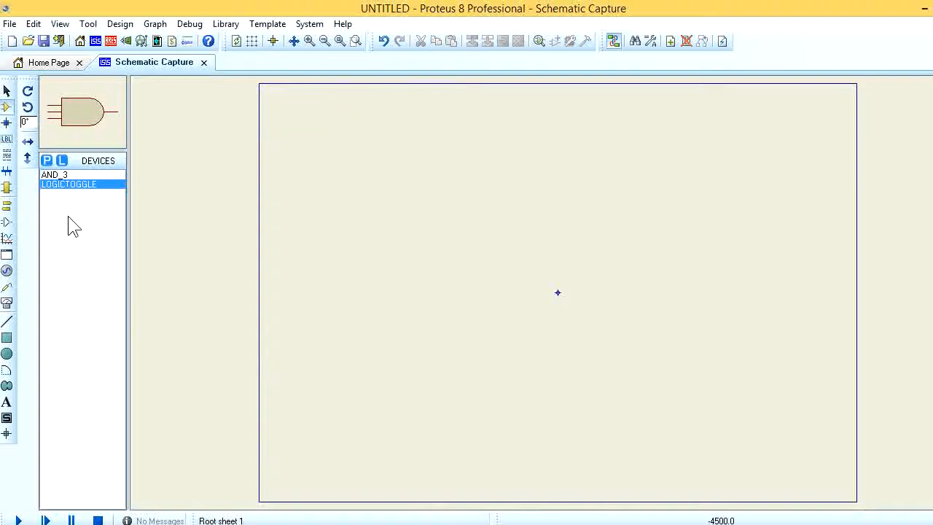
# Add the two-input OR gate and the four-input OR_4 gate from the library to the device list.
pyautogui.click(48, 161)
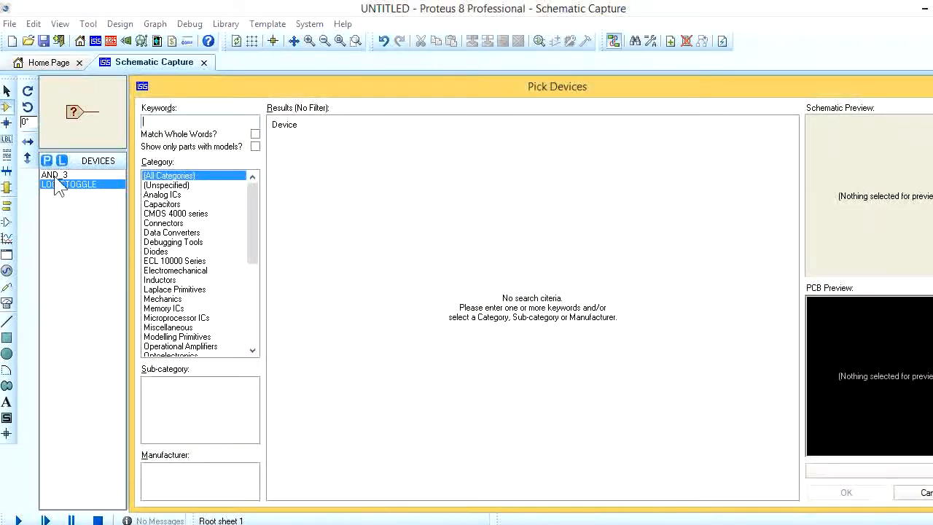
pyautogui.write('or')
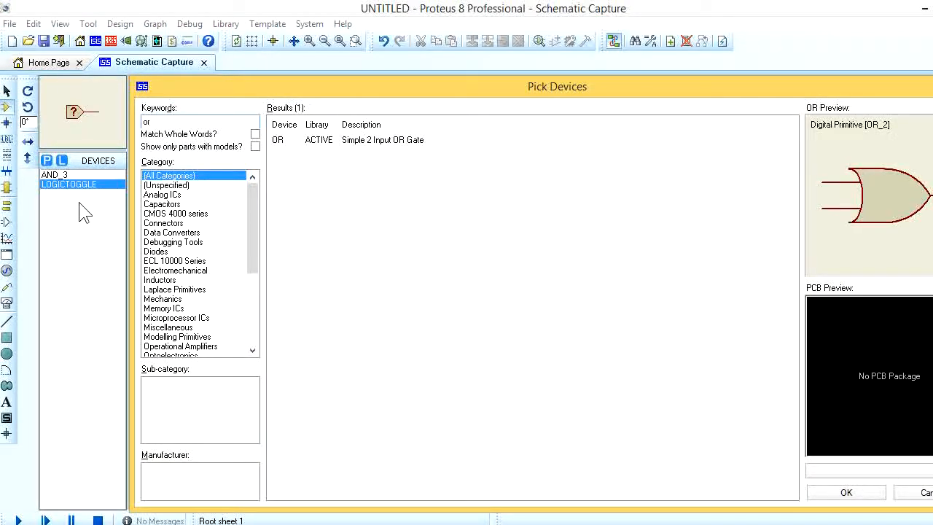
pyautogui.press('Down')
pyautogui.press('Return')
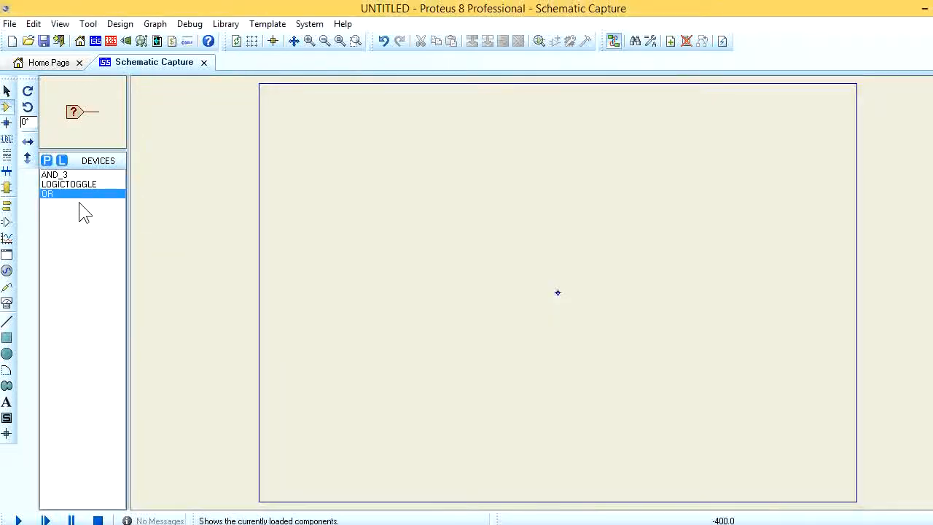
pyautogui.click(46, 160)
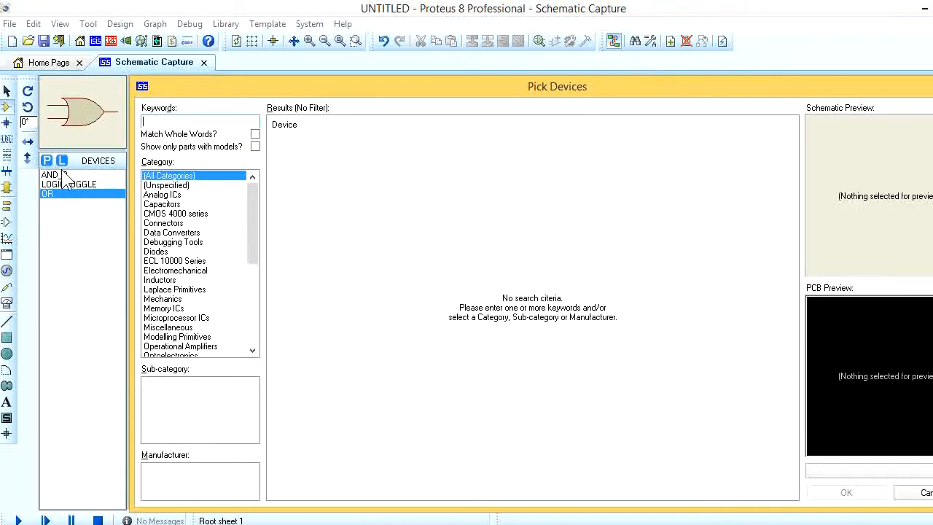
pyautogui.write('or_4')
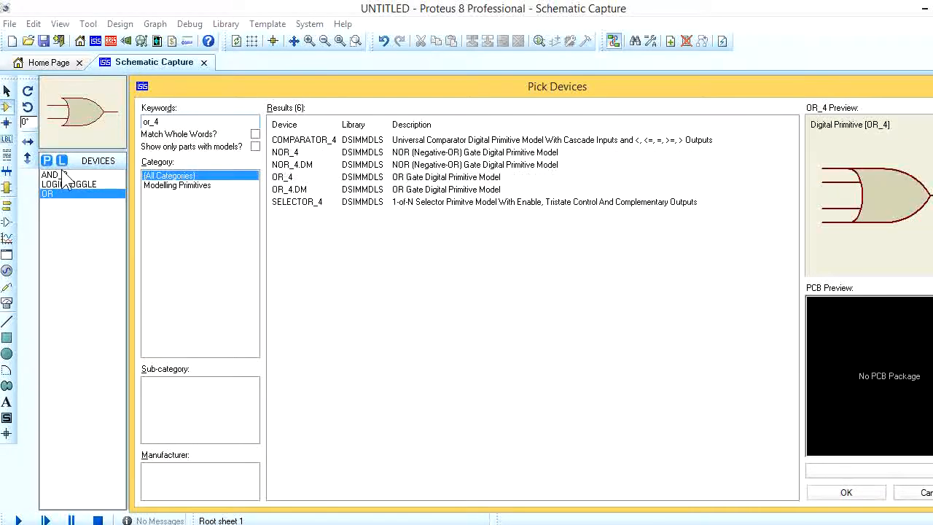
pyautogui.press('Down')
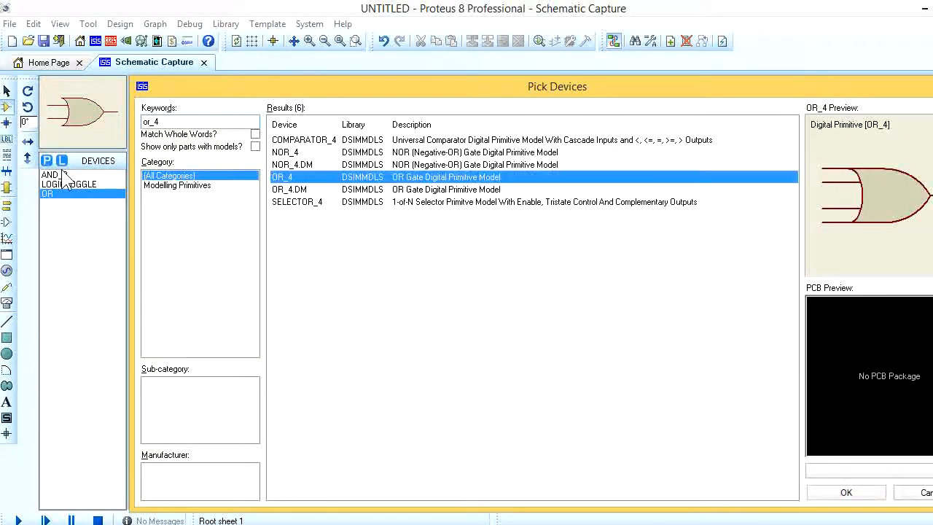
pyautogui.press('Return')
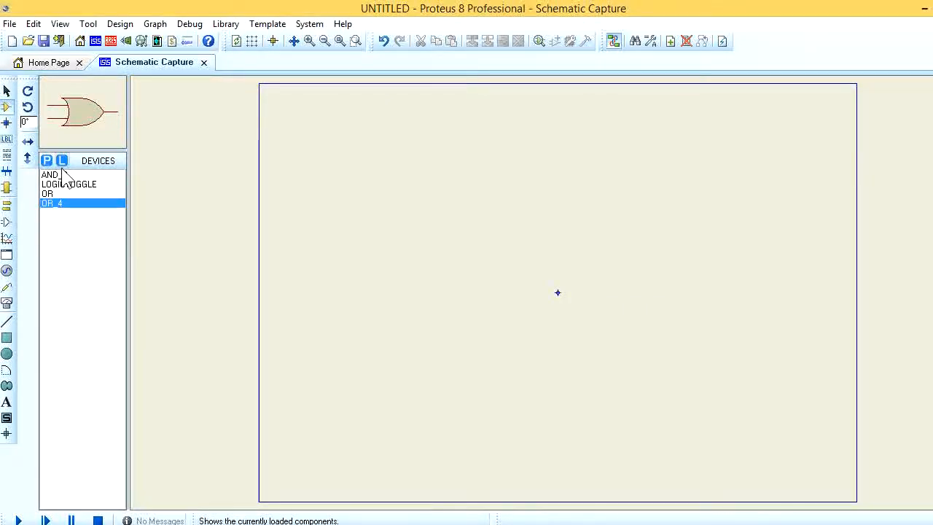
# Search the device library for "not" and add the NOT gate to the device list.
pyautogui.click(48, 161)
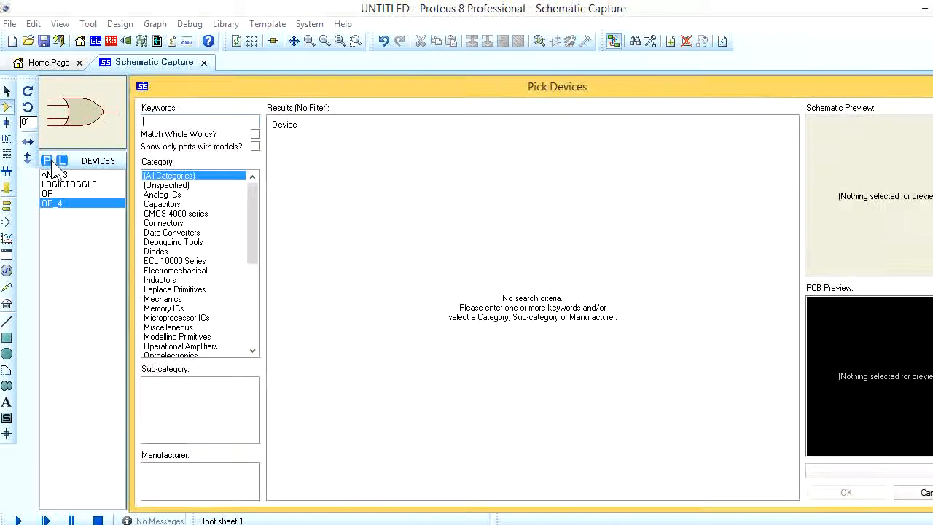
pyautogui.write('not')
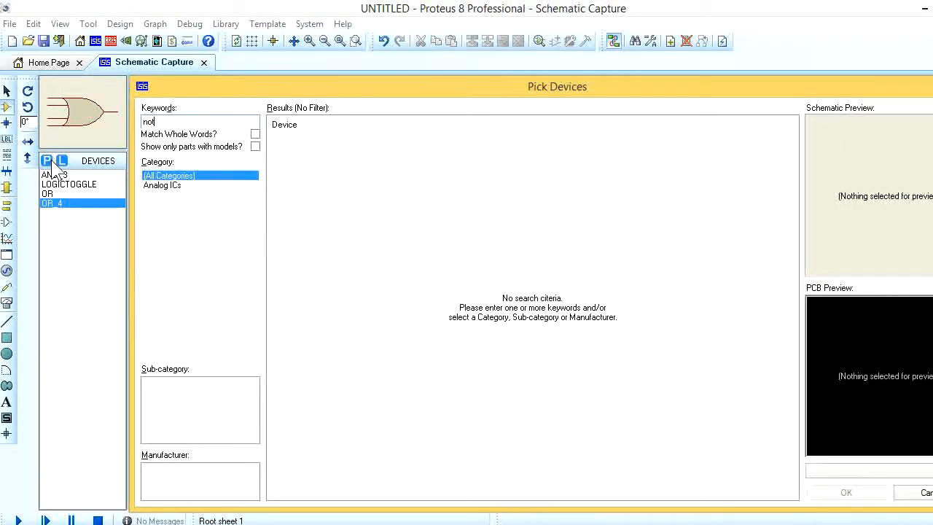
pyautogui.press('Return')
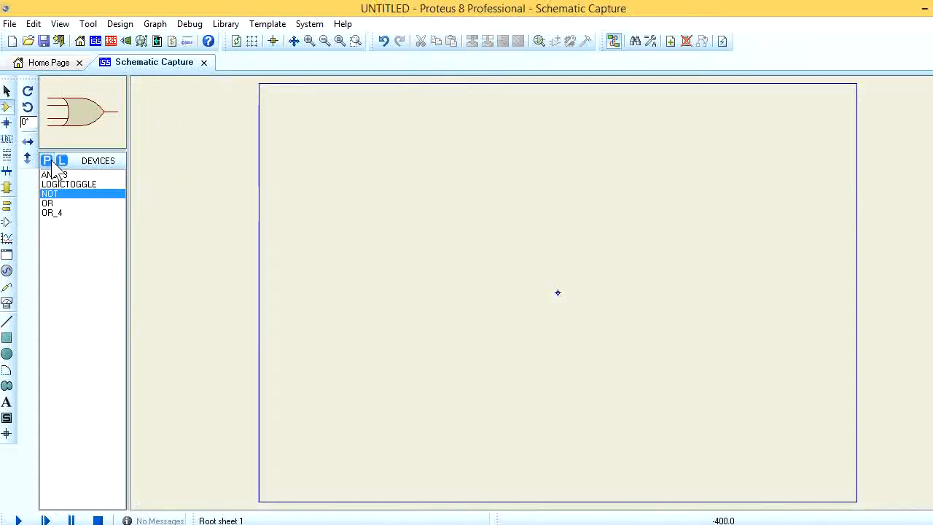
# Search the device library for "yello" and add the animated LED-YELLOW model to the device list.
pyautogui.click(46, 162)
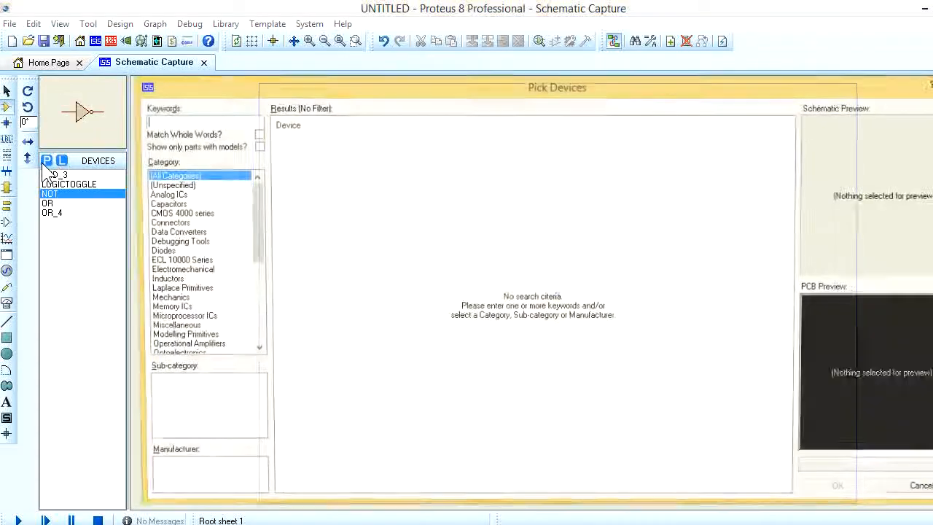
pyautogui.write('y')
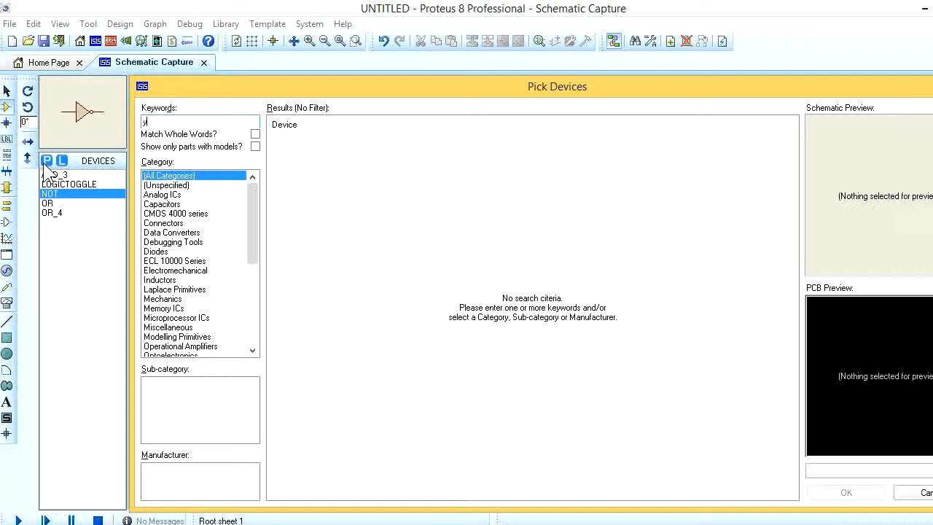
pyautogui.write('ello')
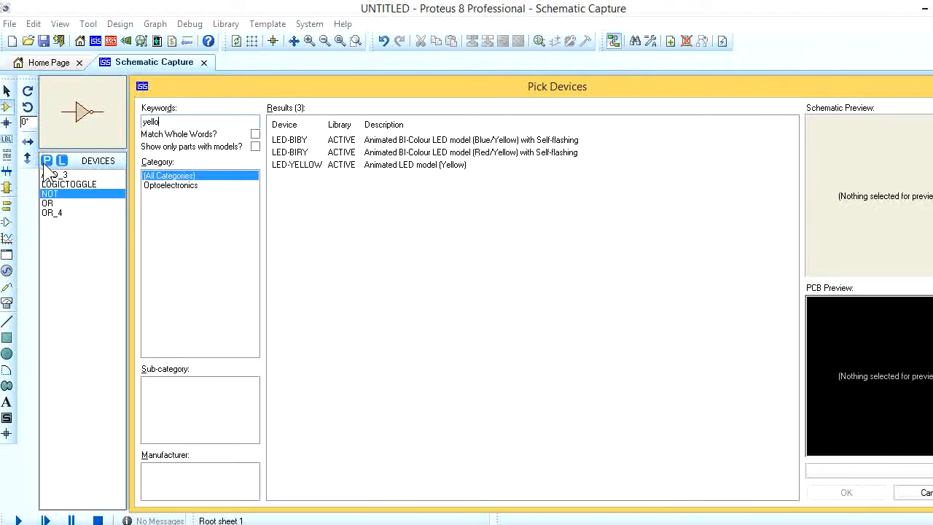
pyautogui.click(433, 167)
pyautogui.click(848, 493)
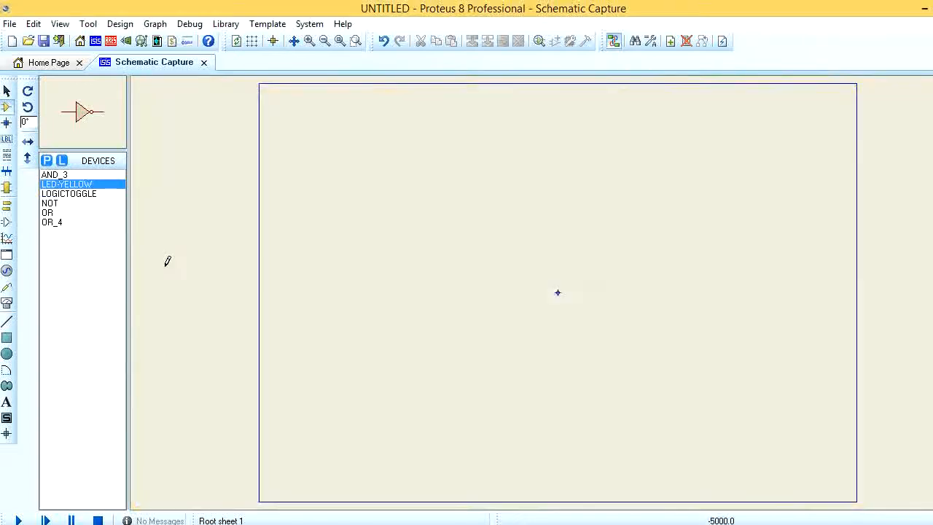
pyautogui.write('p')
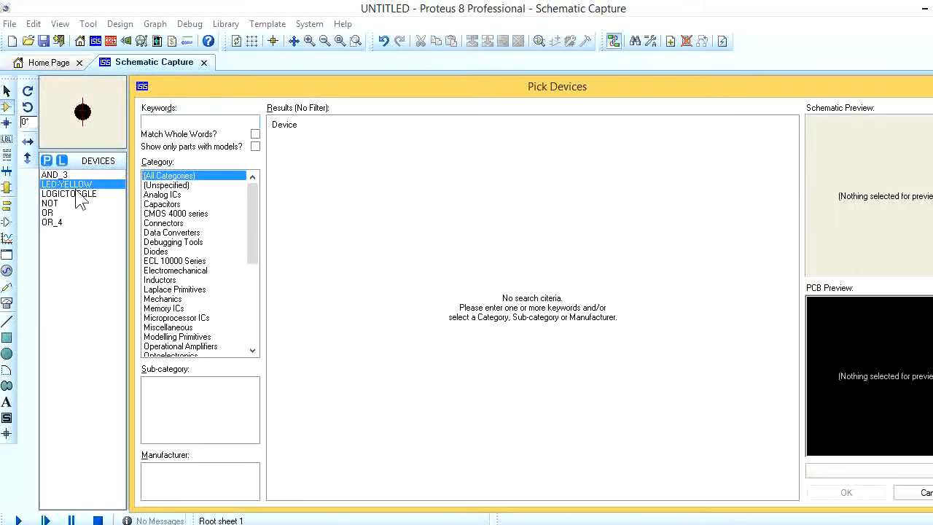
pyautogui.write('green')
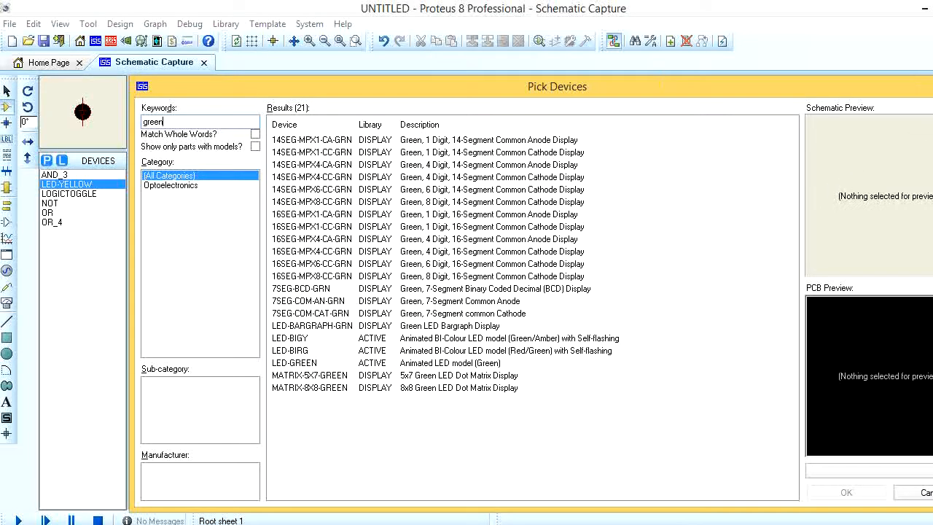
pyautogui.press('Escape')
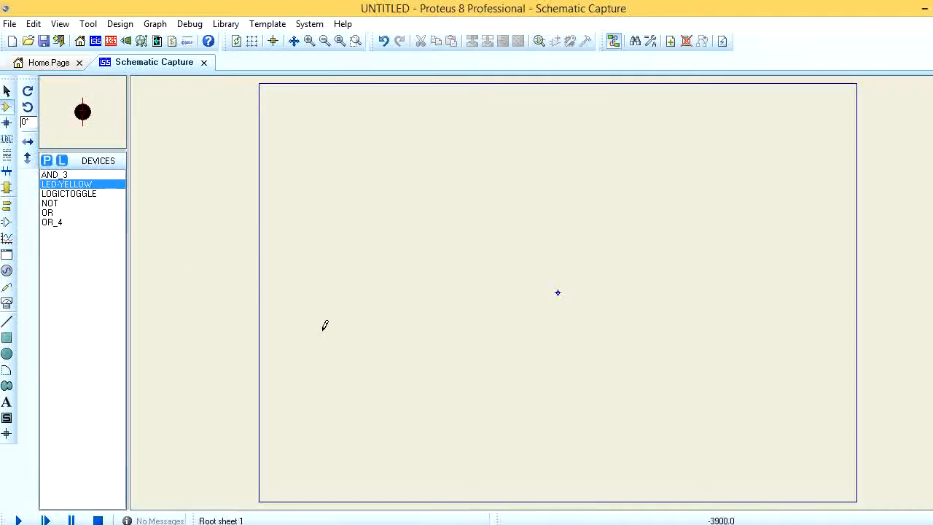
pyautogui.hotkey('alt', 'Tab')
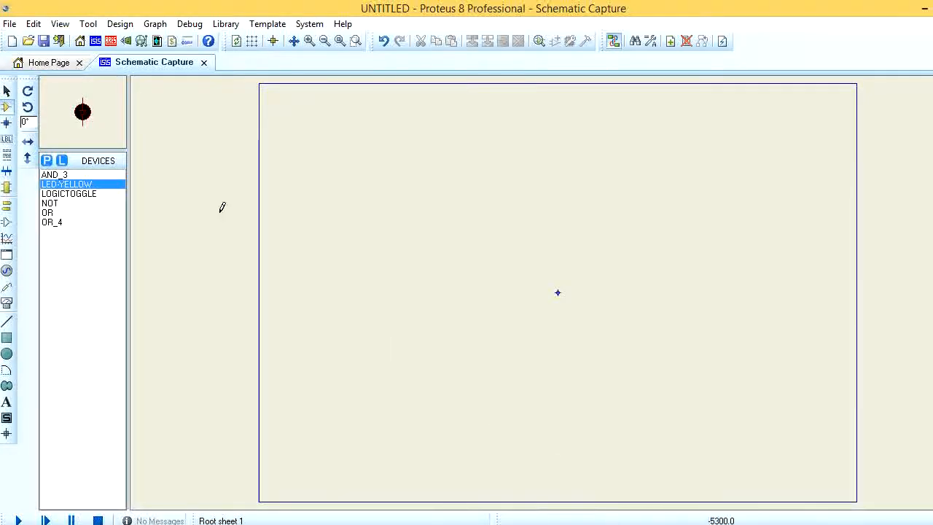
# Place three LOGICTOGGLE sources in a row just inside the upper edge of the schematic sheet.
pyautogui.click(338, 158)
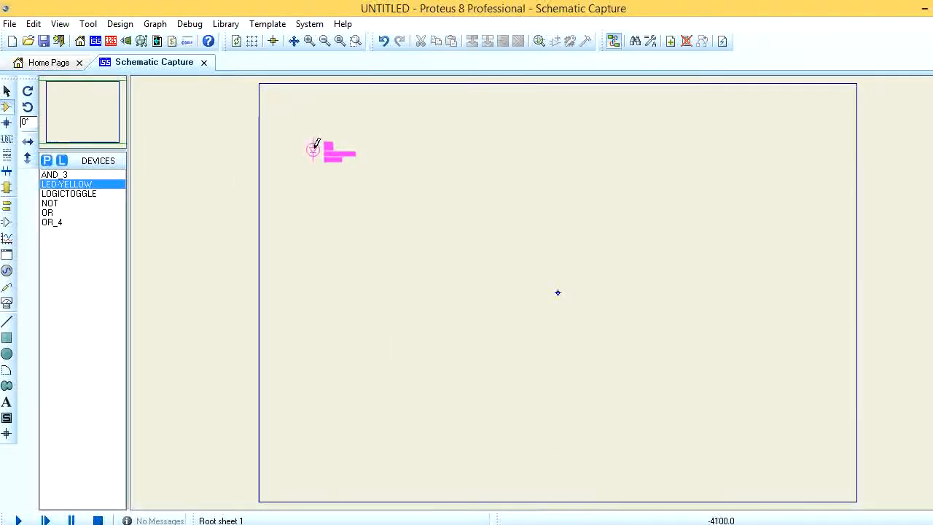
pyautogui.rightClick(315, 148)
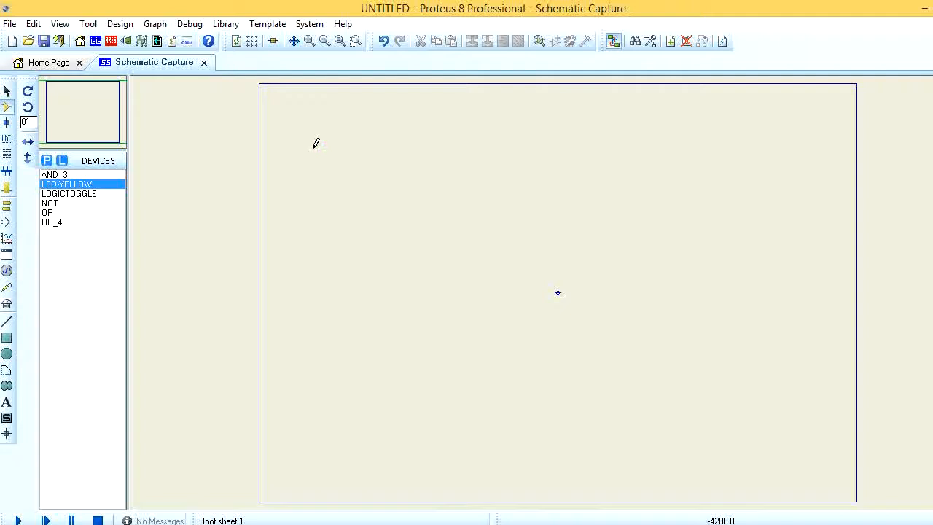
pyautogui.click(95, 193)
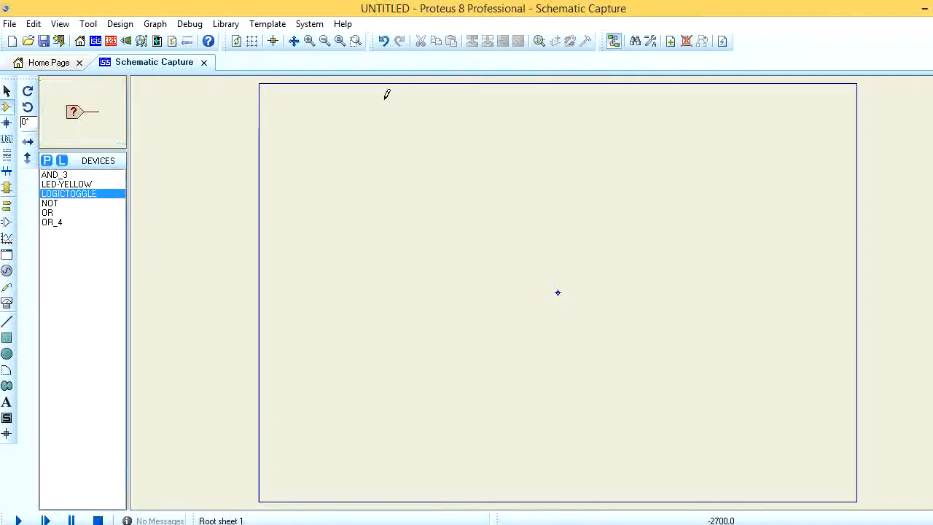
pyautogui.click(335, 98)
pyautogui.click(313, 92)
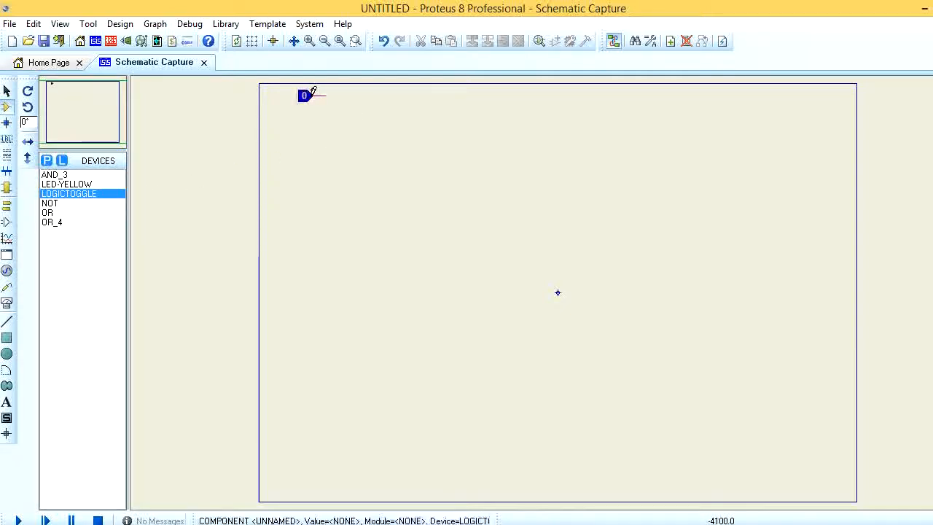
pyautogui.click(366, 94)
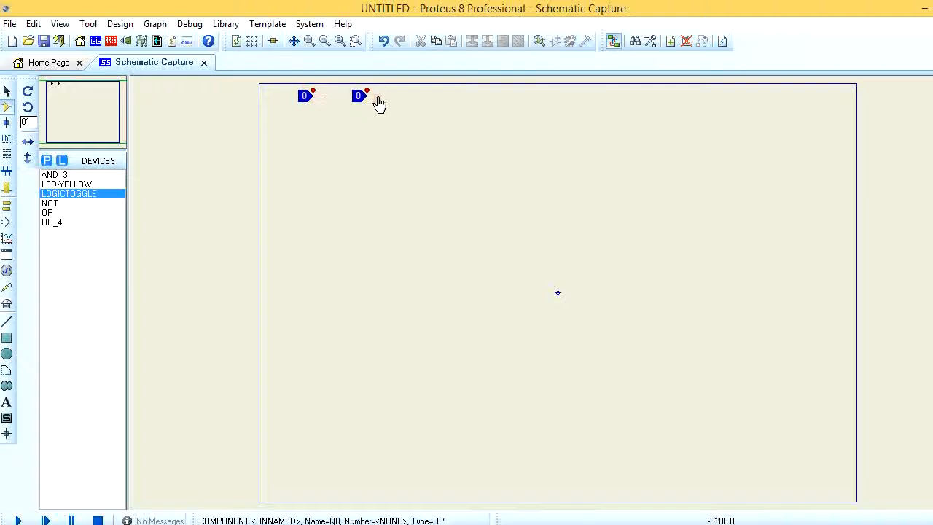
pyautogui.click(430, 92)
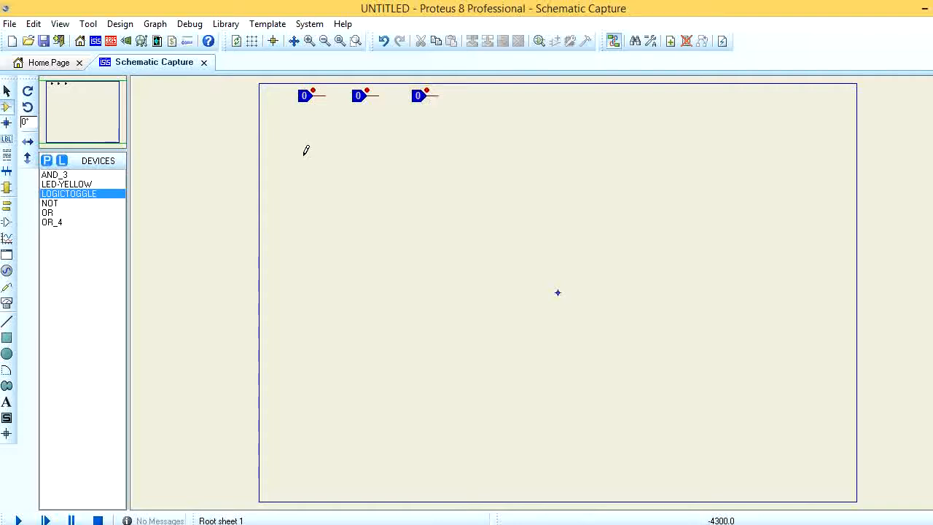
# Place three NOT gates in a row just below the three logic toggles.
pyautogui.click(51, 204)
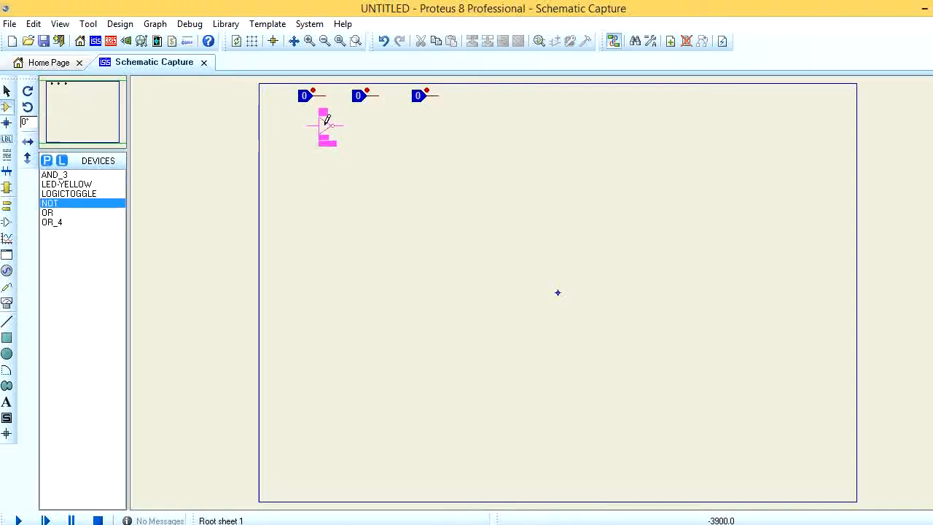
pyautogui.click(333, 129)
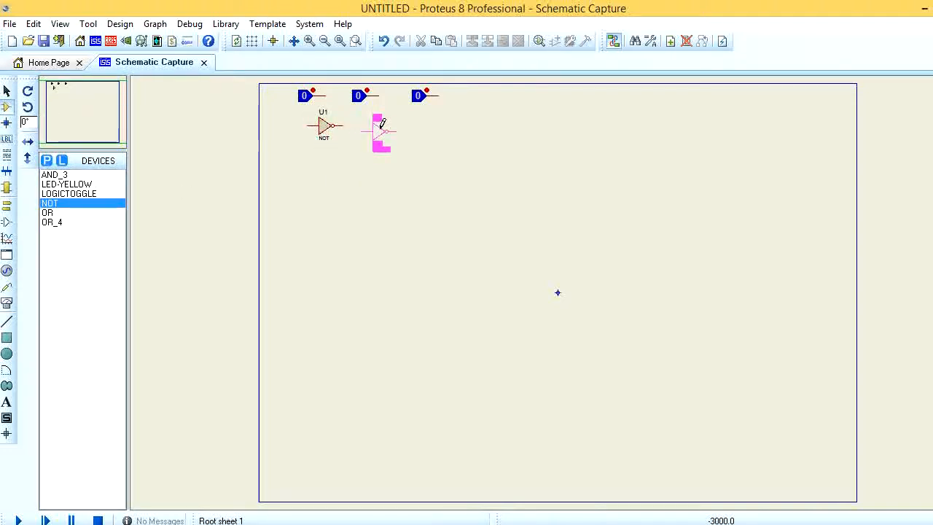
pyautogui.click(382, 122)
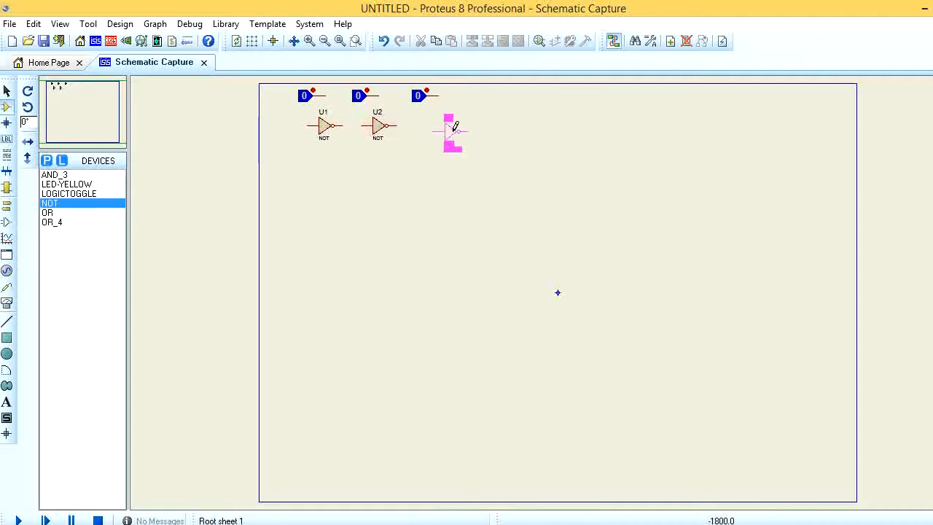
pyautogui.click(454, 128)
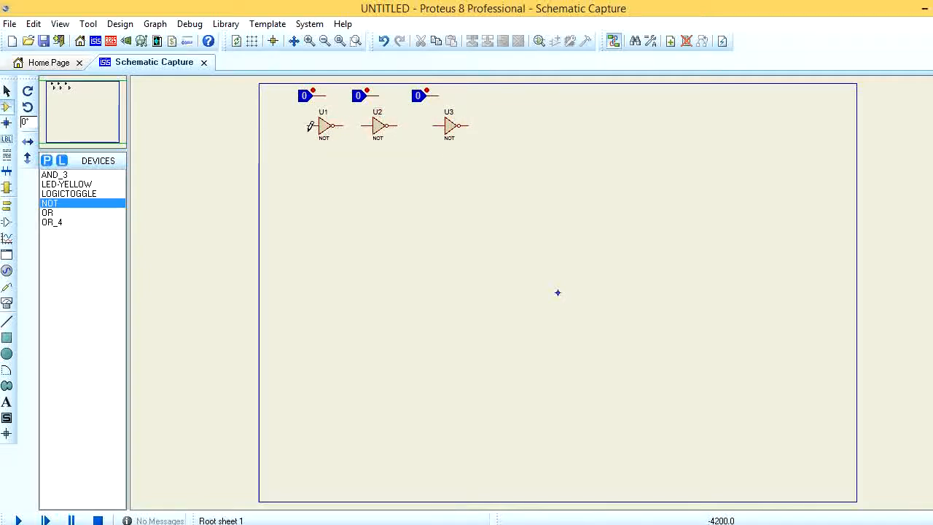
# Rotate the NOT gates U1, U2 and U3 clockwise so their outputs face down.
pyautogui.rightClick(333, 118)
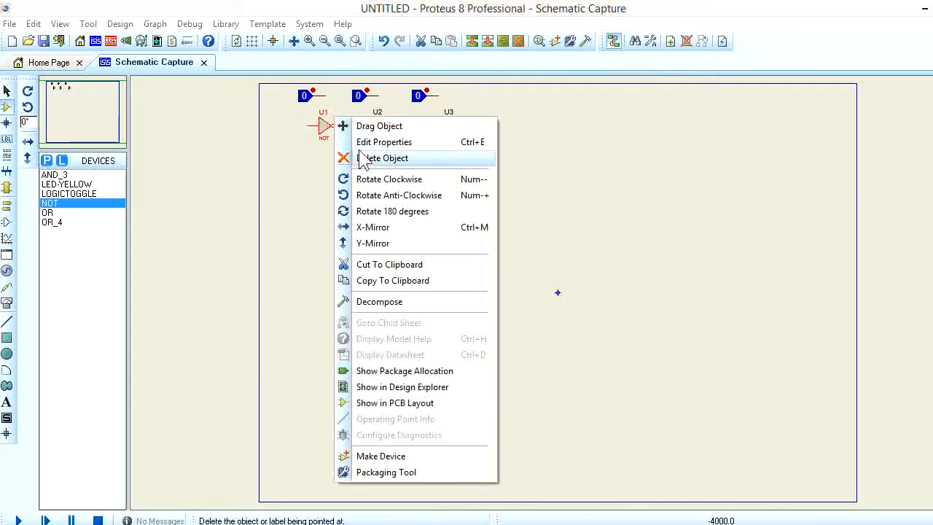
pyautogui.click(379, 181)
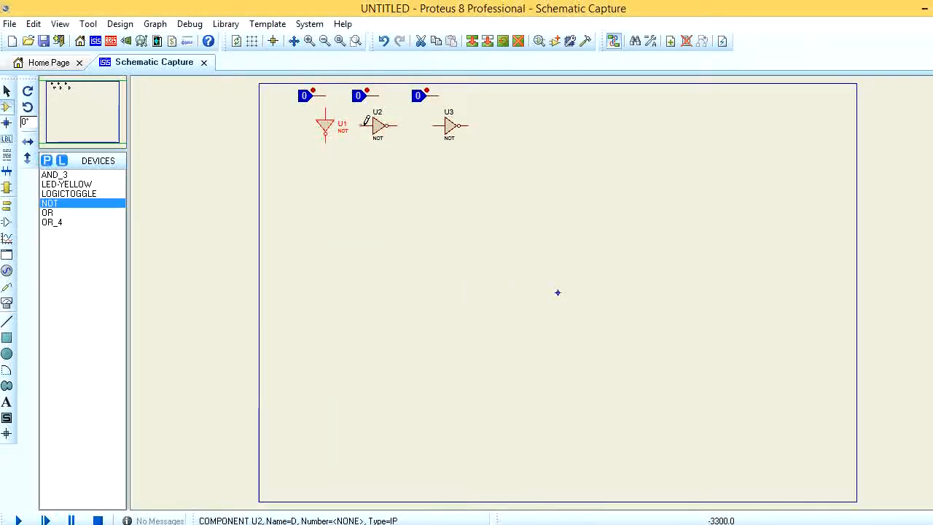
pyautogui.rightClick(396, 126)
pyautogui.click(412, 187)
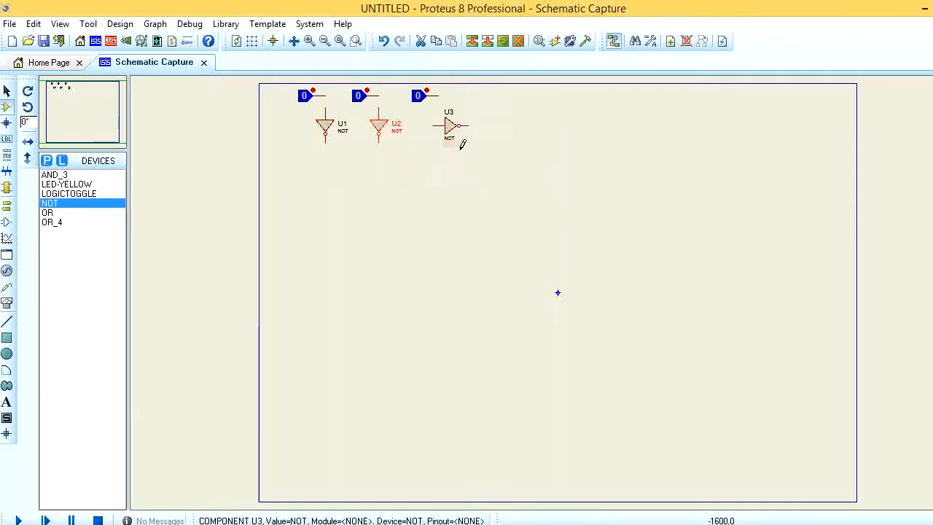
pyautogui.rightClick(456, 123)
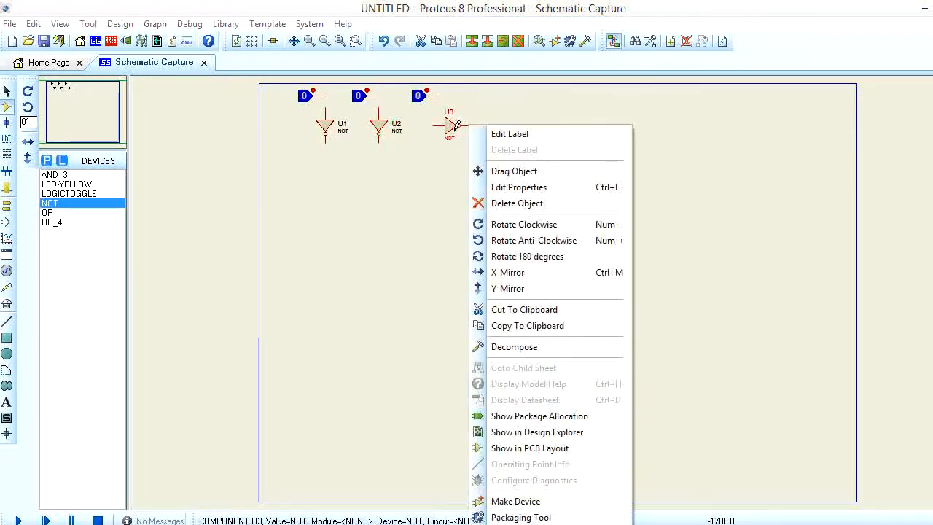
pyautogui.click(500, 223)
# Rotate all three logic toggles clockwise so their output pins face down.
pyautogui.rightClick(425, 93)
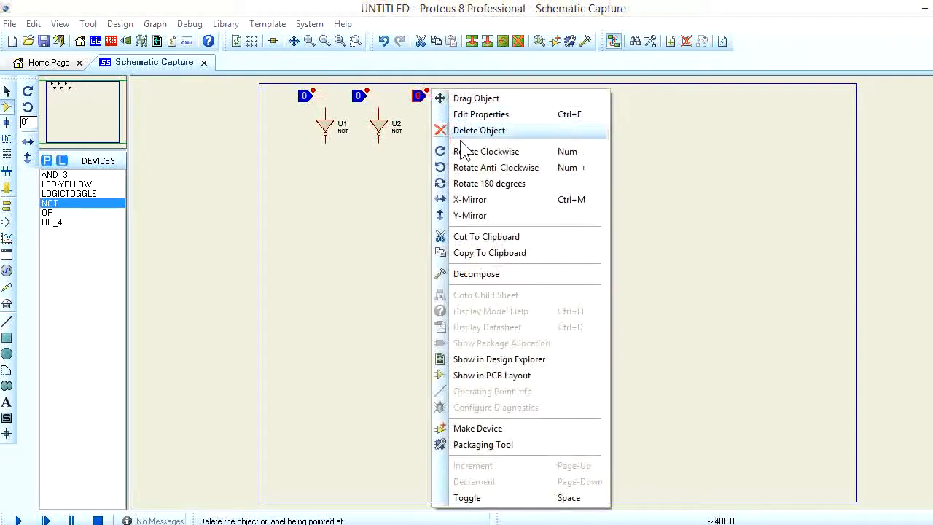
pyautogui.click(474, 151)
pyautogui.rightClick(369, 91)
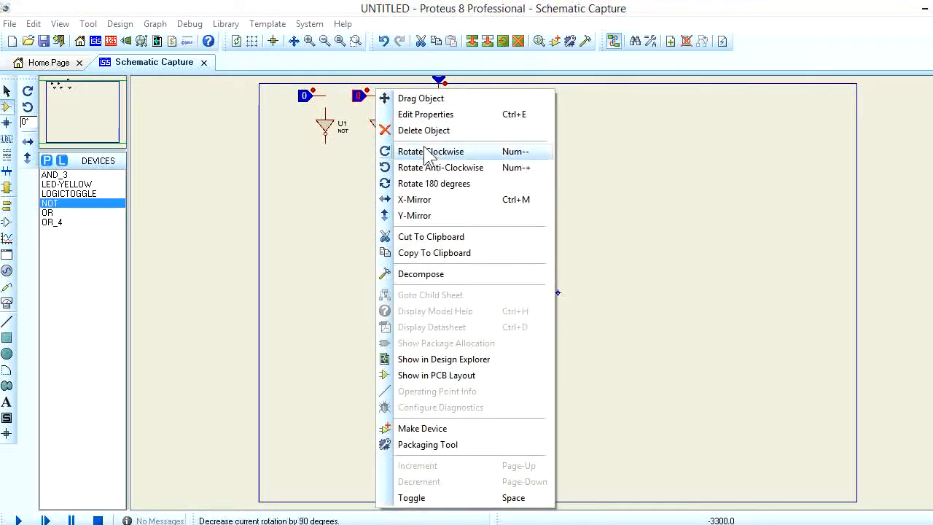
pyautogui.click(423, 153)
pyautogui.rightClick(312, 98)
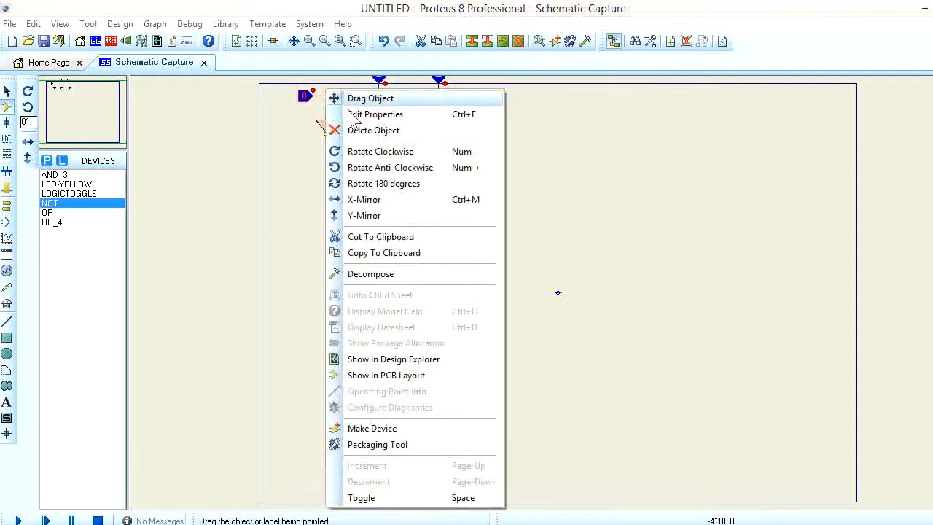
pyautogui.click(394, 151)
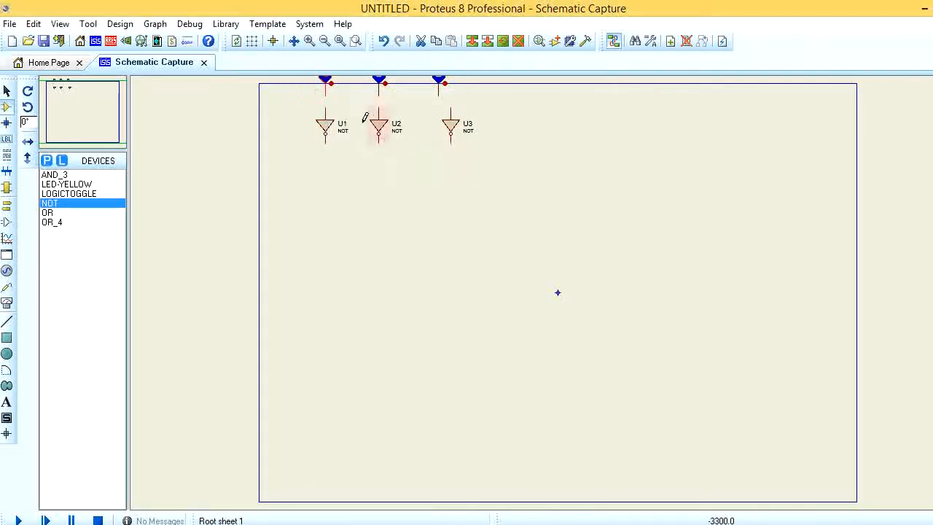
# Shift NOT gates U2 and U1 slightly right and up so each sits clear of the toggle pin above it.
pyautogui.rightClick(397, 123)
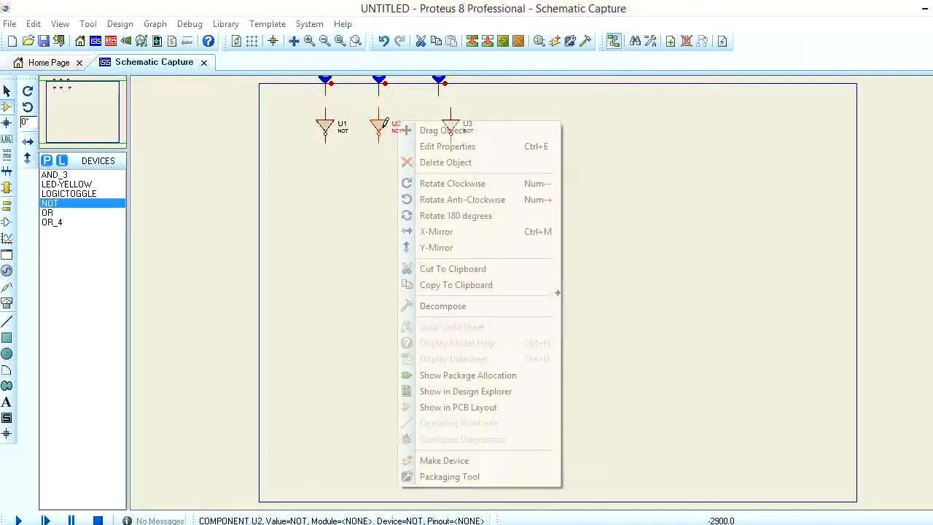
pyautogui.click(446, 135)
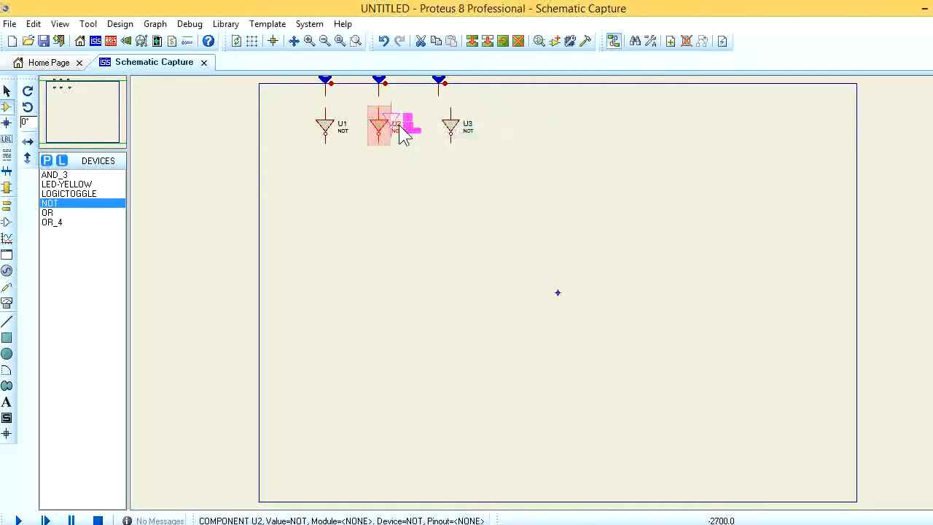
pyautogui.click(421, 138)
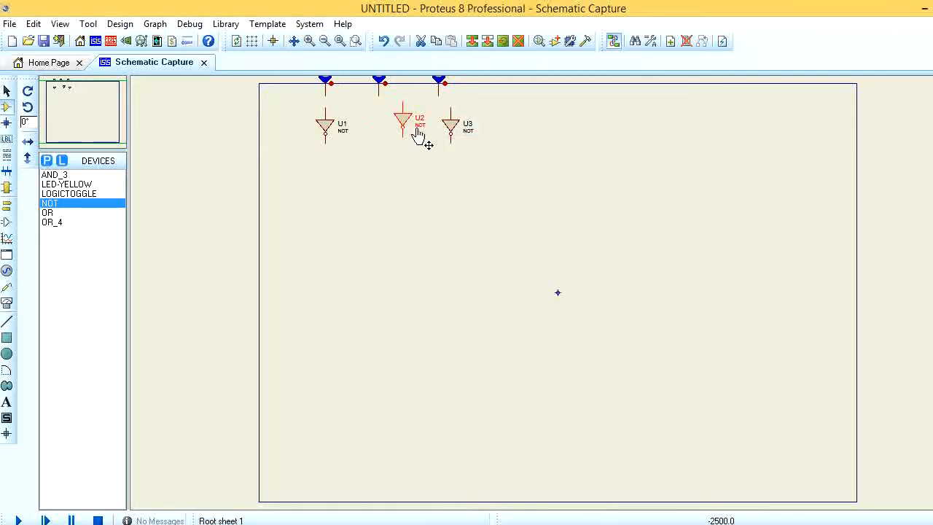
pyautogui.rightClick(324, 124)
pyautogui.click(385, 128)
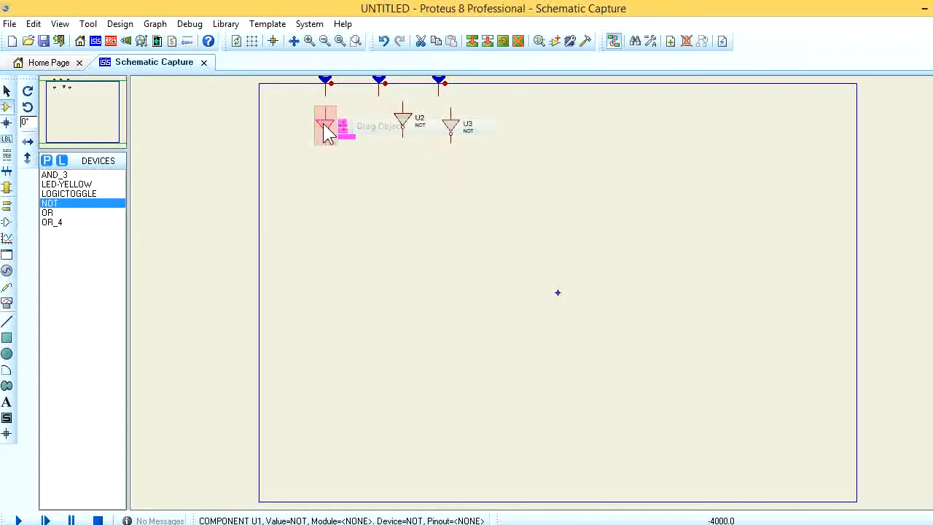
pyautogui.click(343, 129)
pyautogui.click(314, 100)
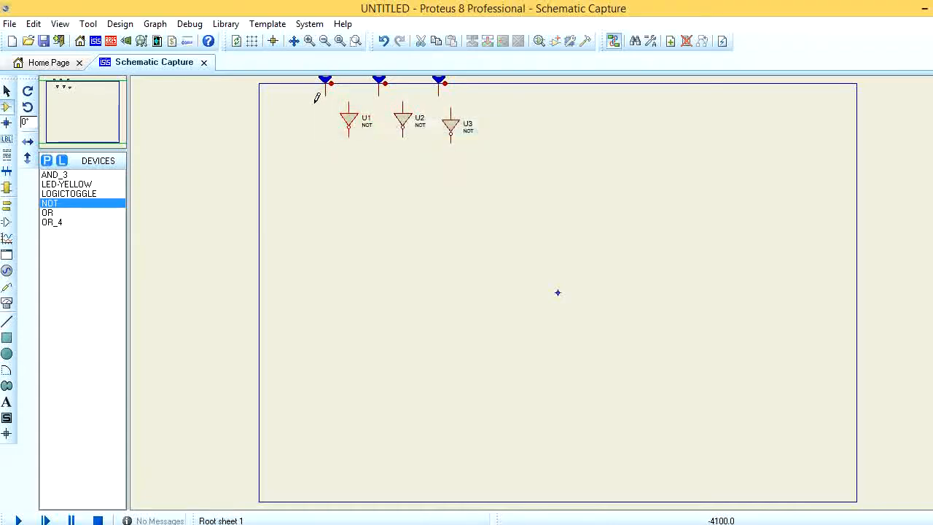
# Run a straight vertical wire from each of the three logic toggles down to near the sheet's lower edge.
pyautogui.click(326, 95)
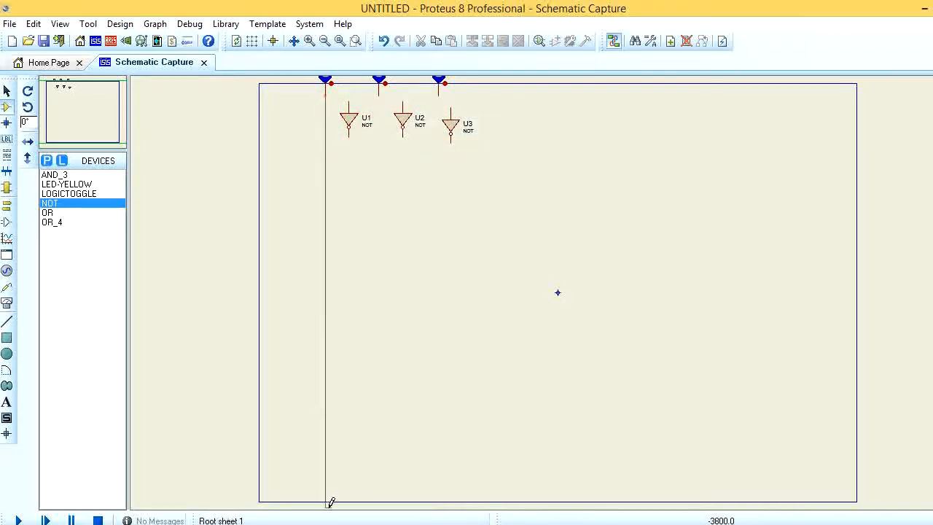
pyautogui.doubleClick(327, 487)
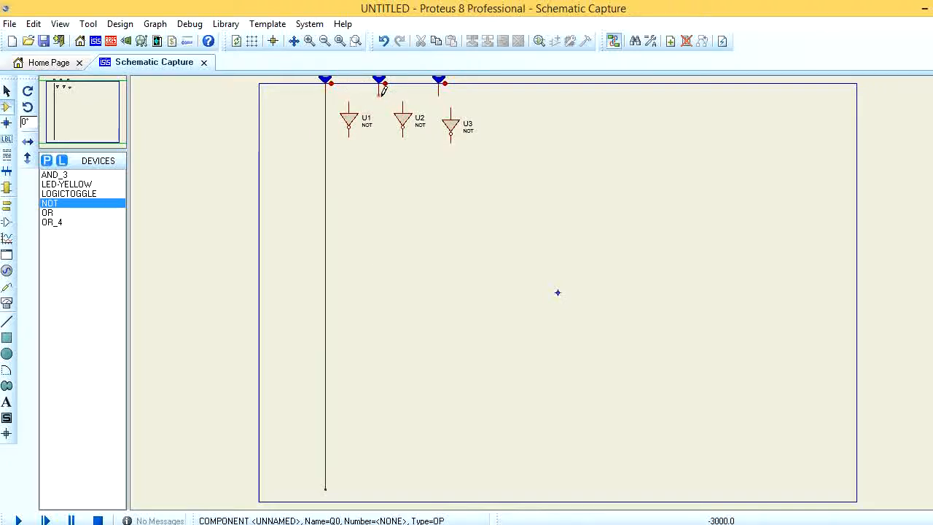
pyautogui.click(379, 92)
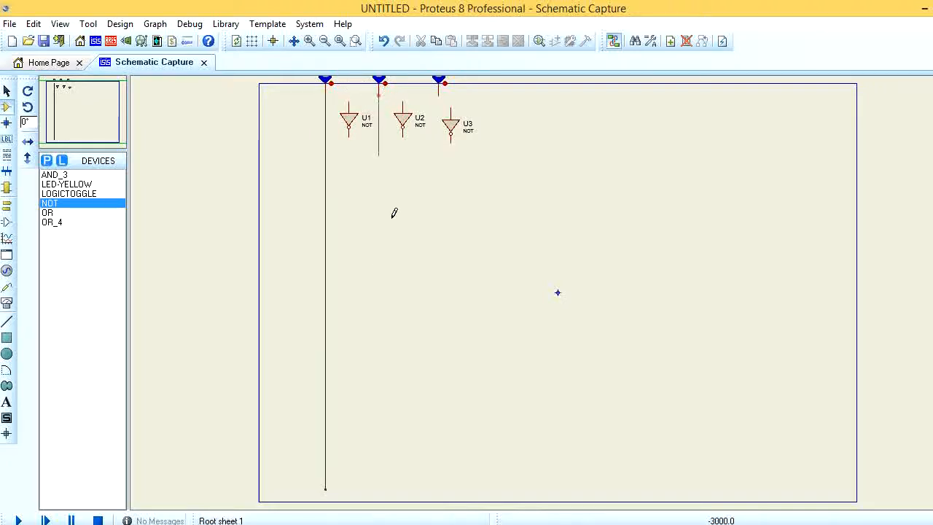
pyautogui.doubleClick(378, 487)
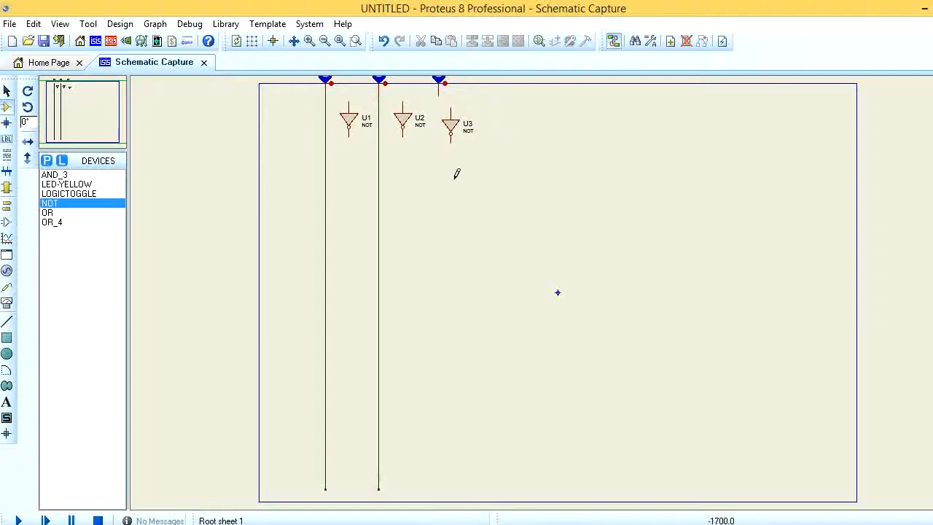
pyautogui.click(439, 93)
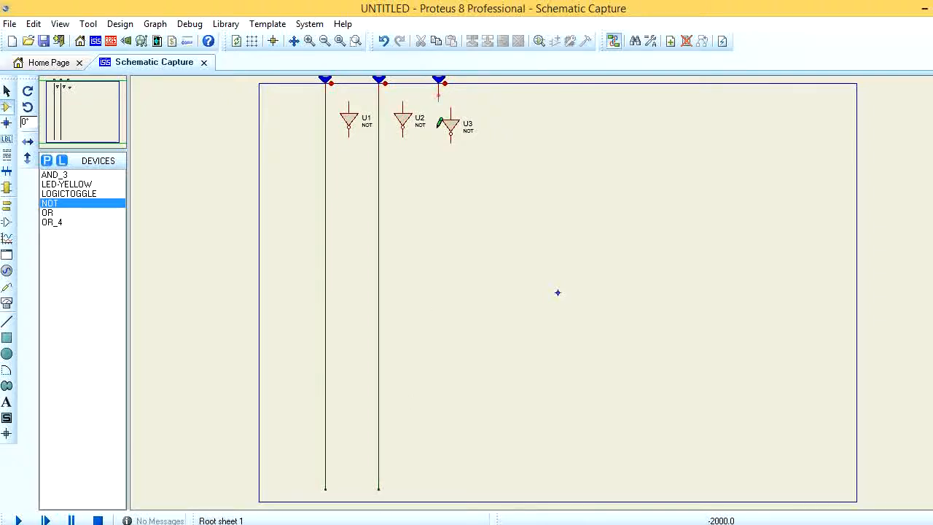
pyautogui.doubleClick(440, 487)
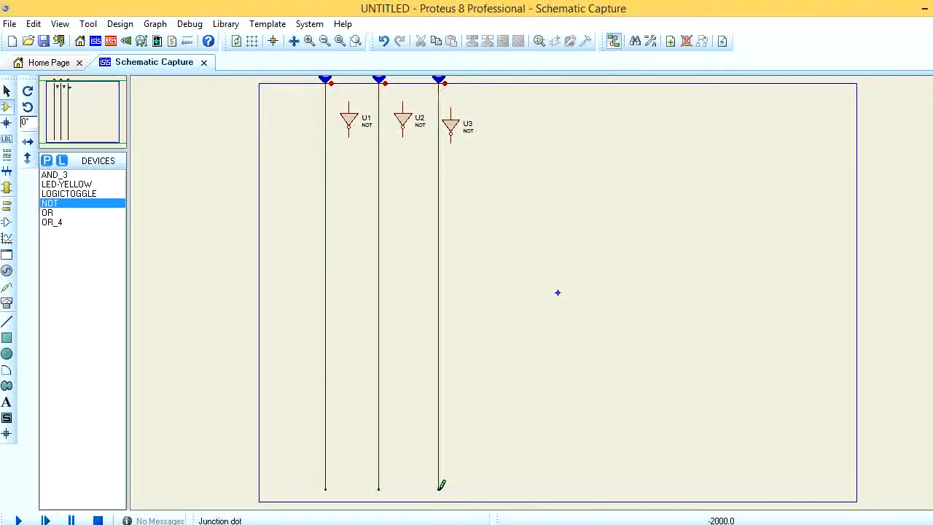
# Wire the outputs of NOT gates U3 and U2 down to near the sheet's lower edge and connect their inputs to the adjacent toggle lines.
pyautogui.click(452, 142)
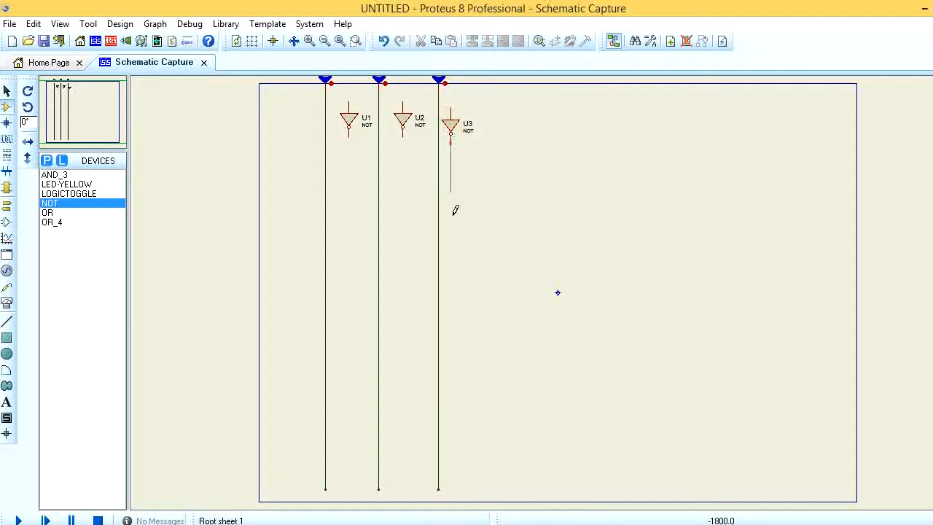
pyautogui.doubleClick(450, 487)
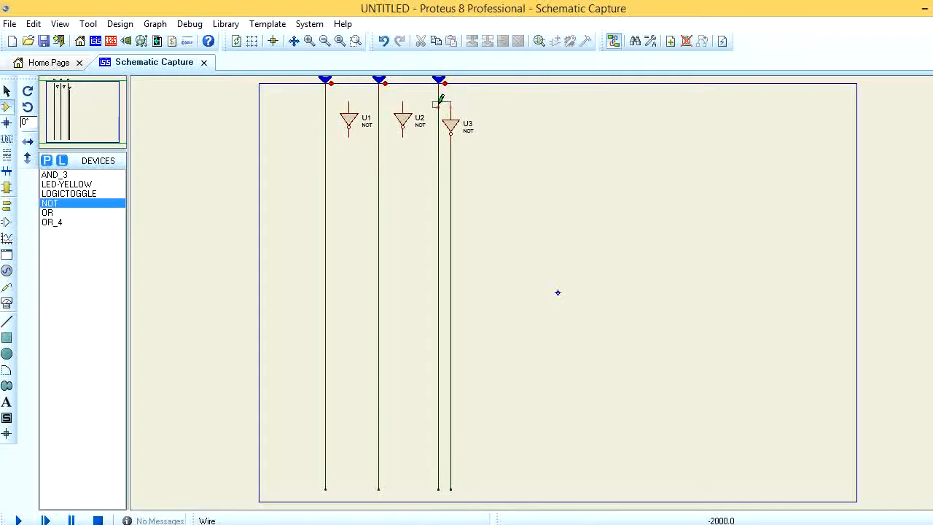
pyautogui.click(403, 133)
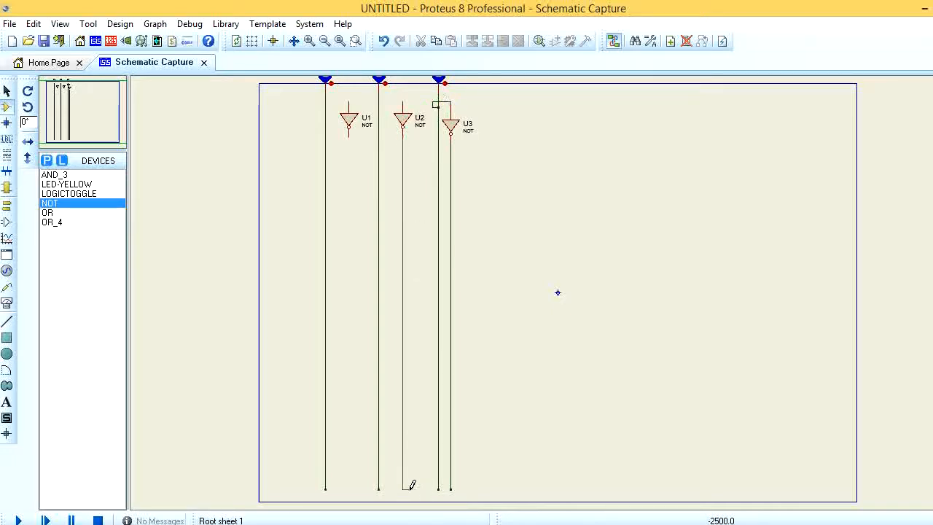
pyautogui.doubleClick(403, 488)
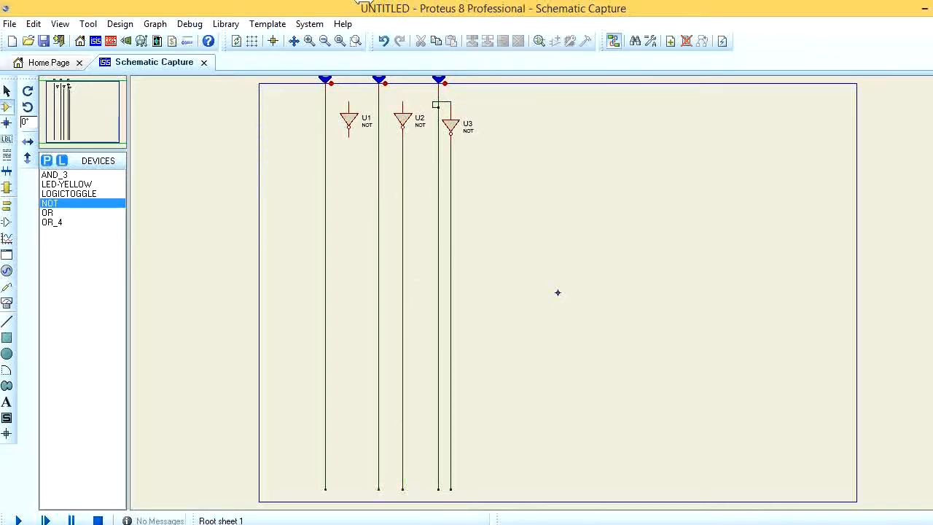
pyautogui.click(403, 102)
pyautogui.click(379, 101)
# Wire NOT gate U1's output down to near the sheet's lower edge and connect its input to the adjacent toggle line.
pyautogui.click(349, 131)
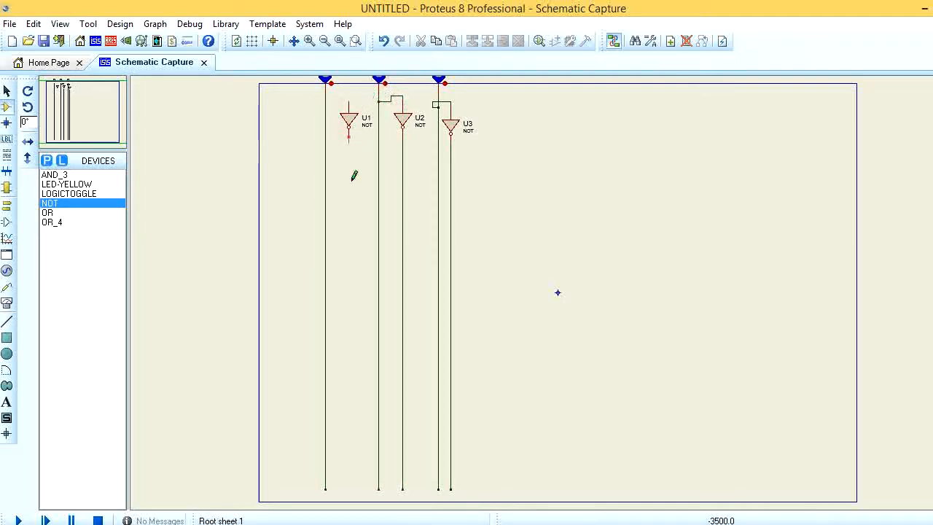
pyautogui.doubleClick(349, 488)
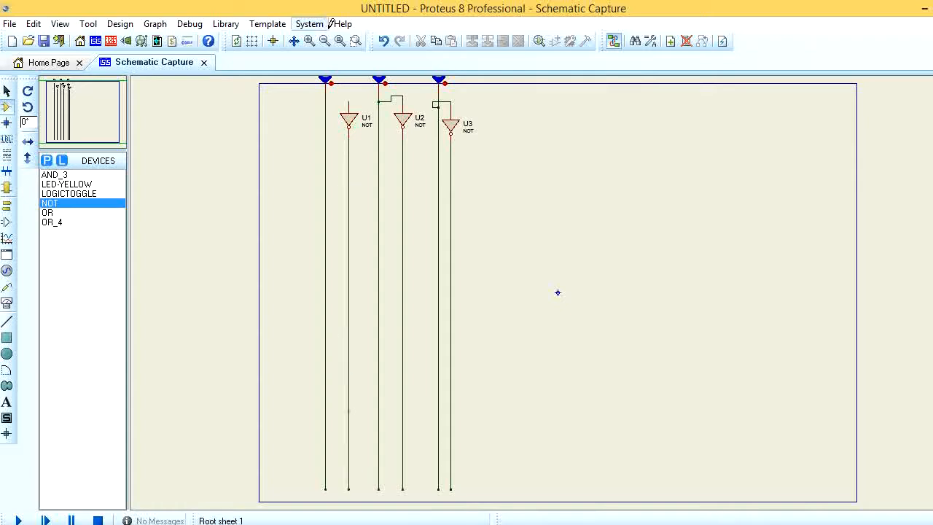
pyautogui.click(349, 102)
# Place eight logic toggles in a vertical column just inside the sheet's left border, beside the input lines.
pyautogui.click(100, 114)
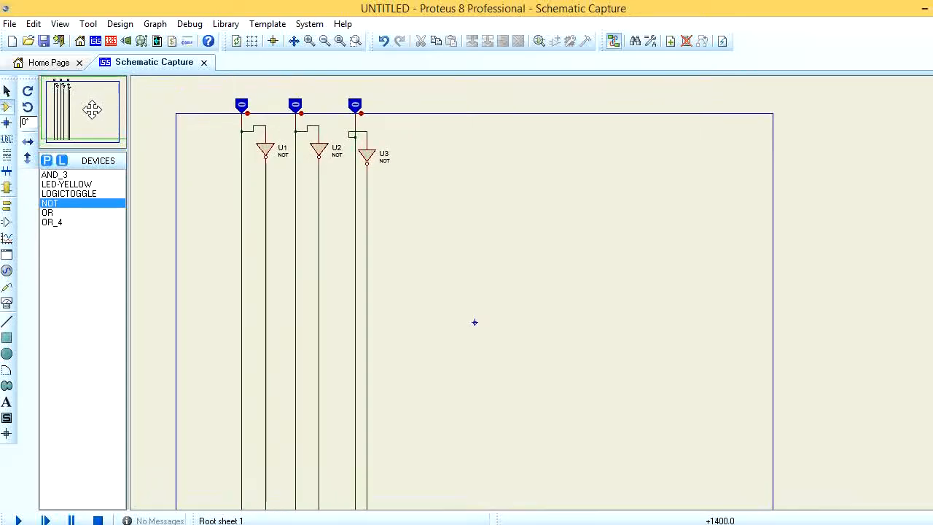
pyautogui.click(92, 109)
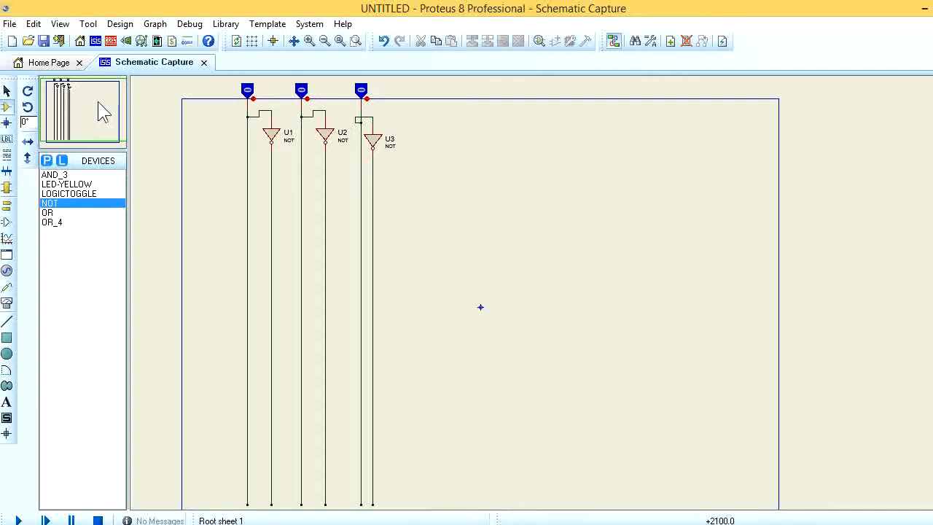
pyautogui.click(69, 193)
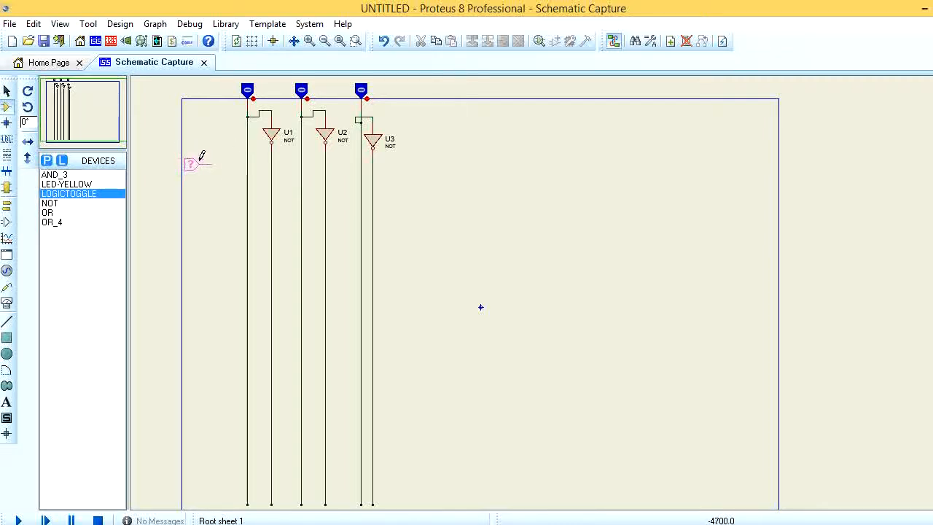
pyautogui.click(201, 162)
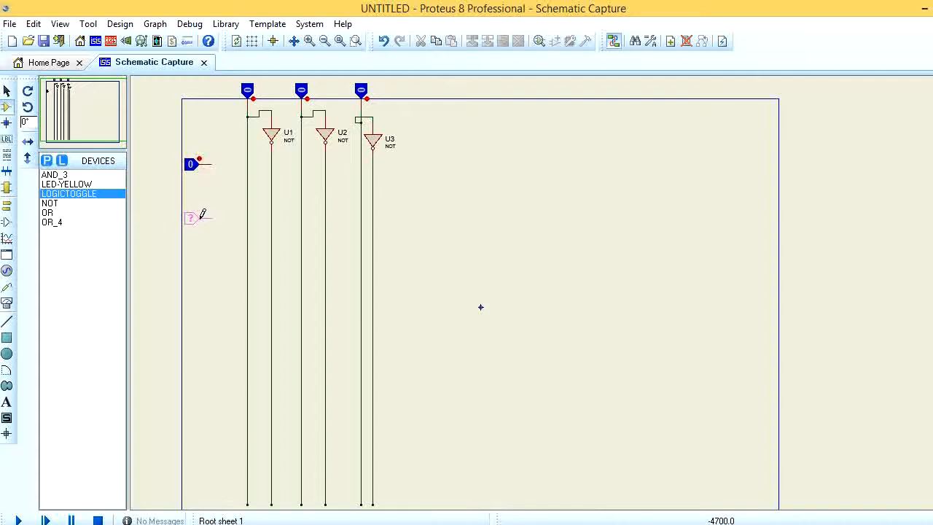
pyautogui.click(202, 204)
pyautogui.click(202, 244)
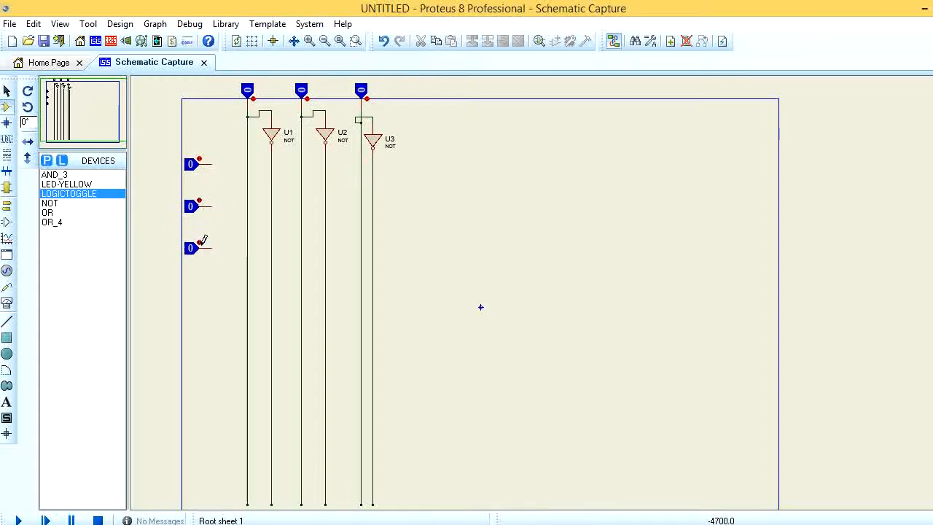
pyautogui.click(203, 281)
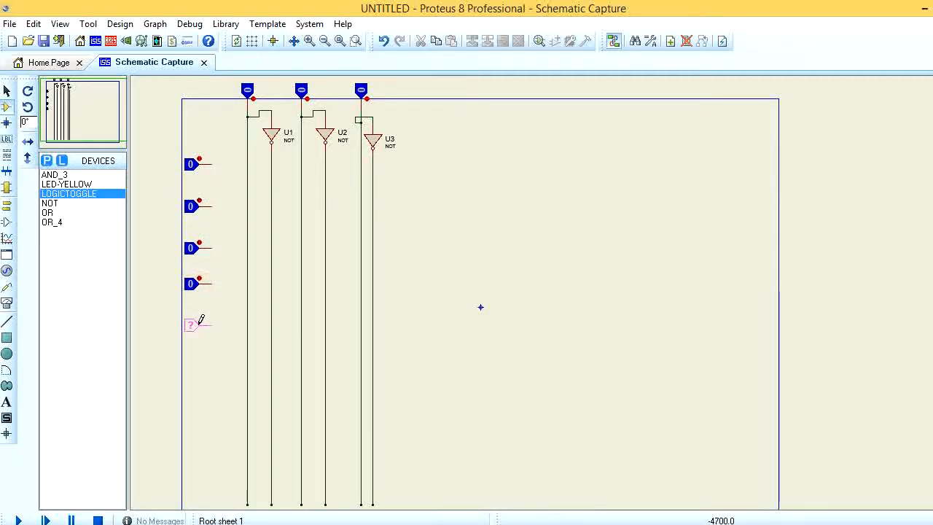
pyautogui.click(204, 321)
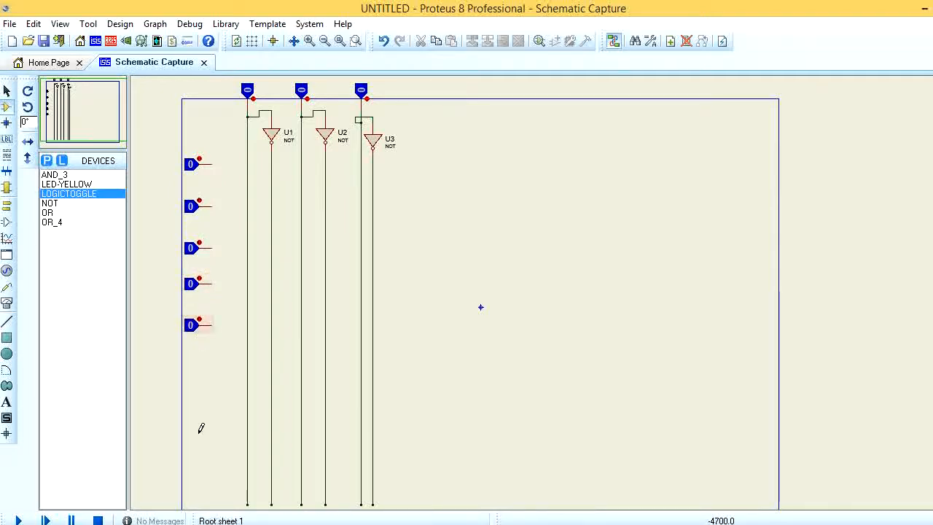
pyautogui.click(205, 356)
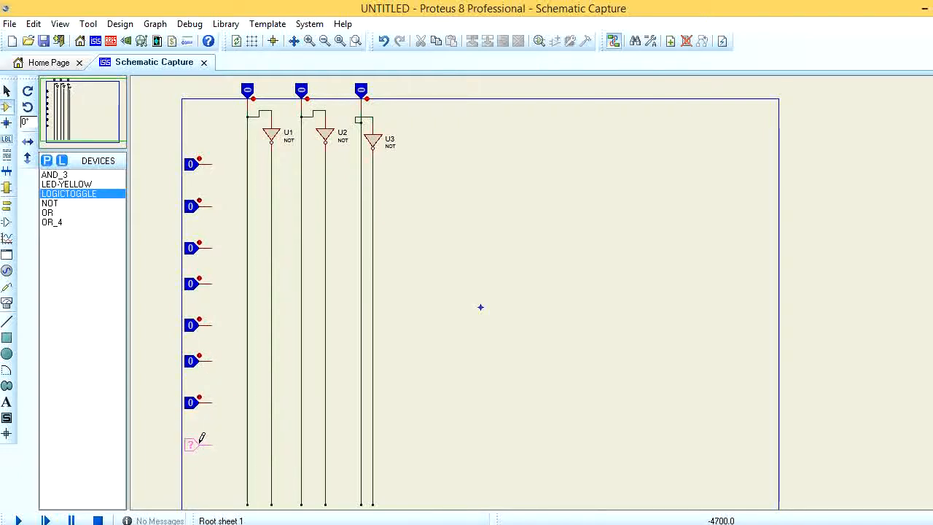
pyautogui.click(204, 446)
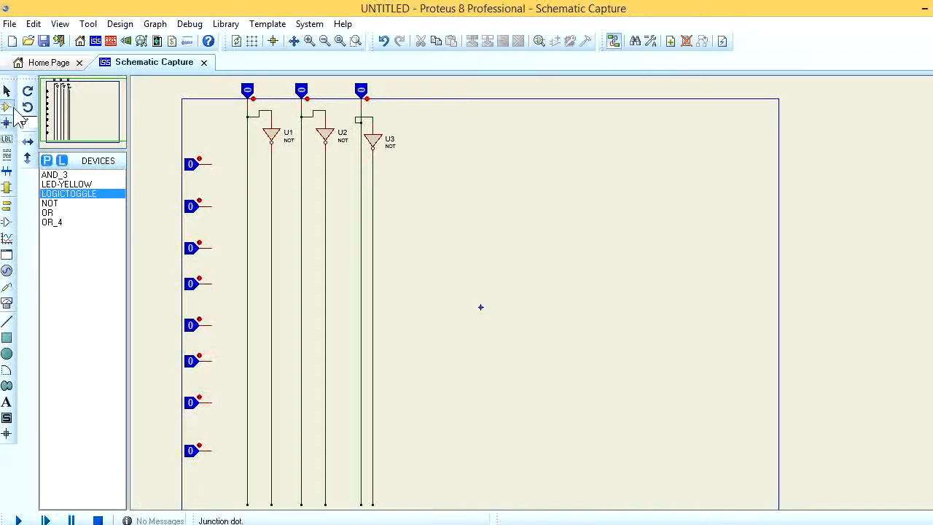
# Add the text label s0 with a height of 0.3in to the left of the first rotated logic toggle.
pyautogui.click(7, 403)
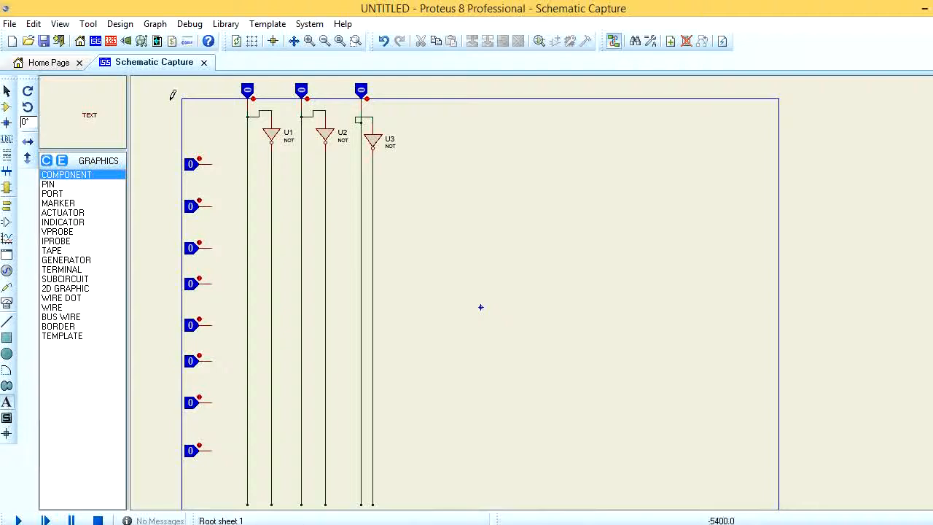
pyautogui.click(221, 102)
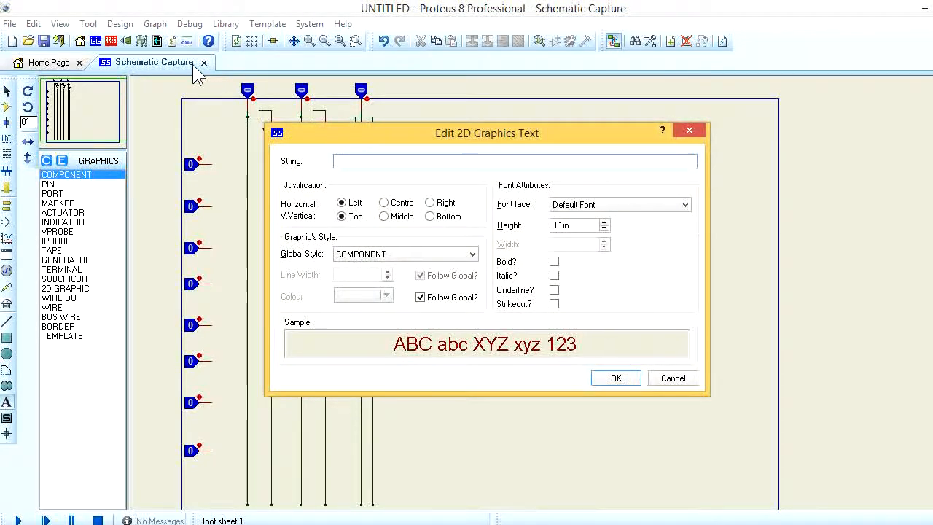
pyautogui.write('s0')
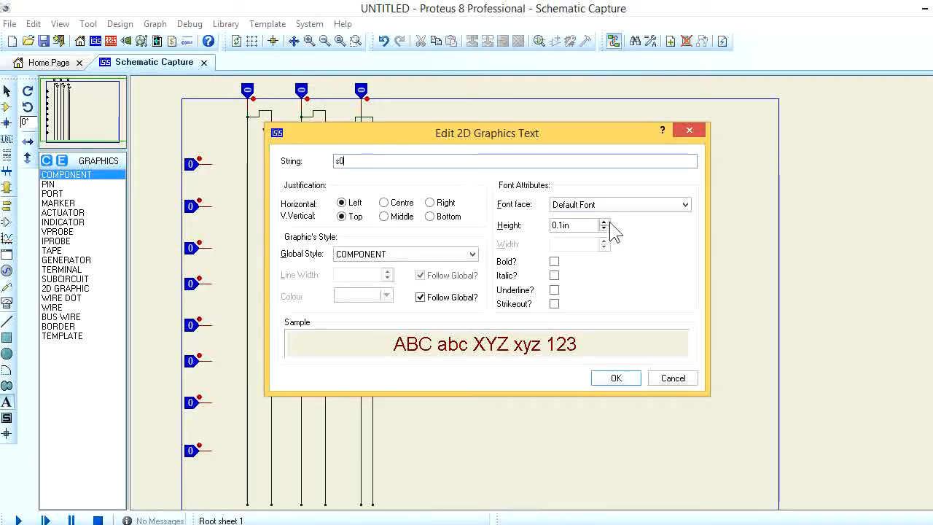
pyautogui.click(607, 223)
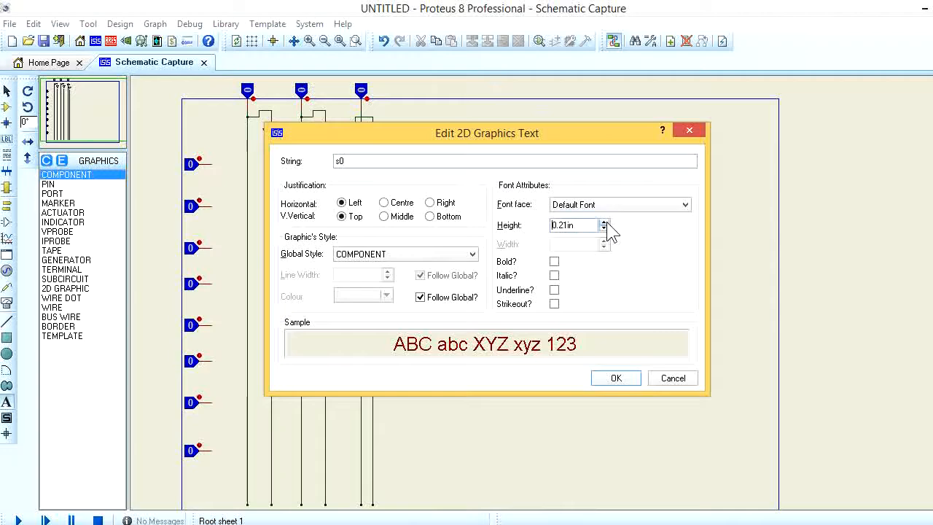
pyautogui.click(606, 222)
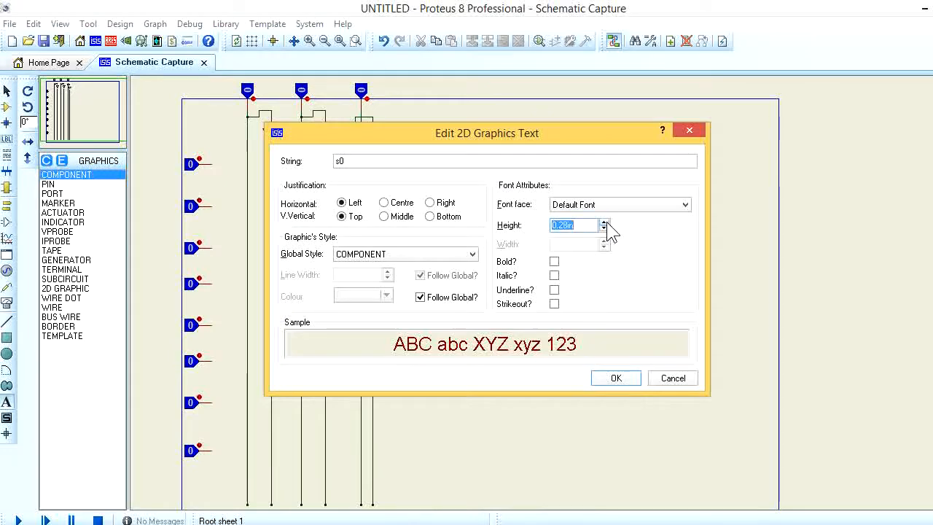
pyautogui.click(606, 222)
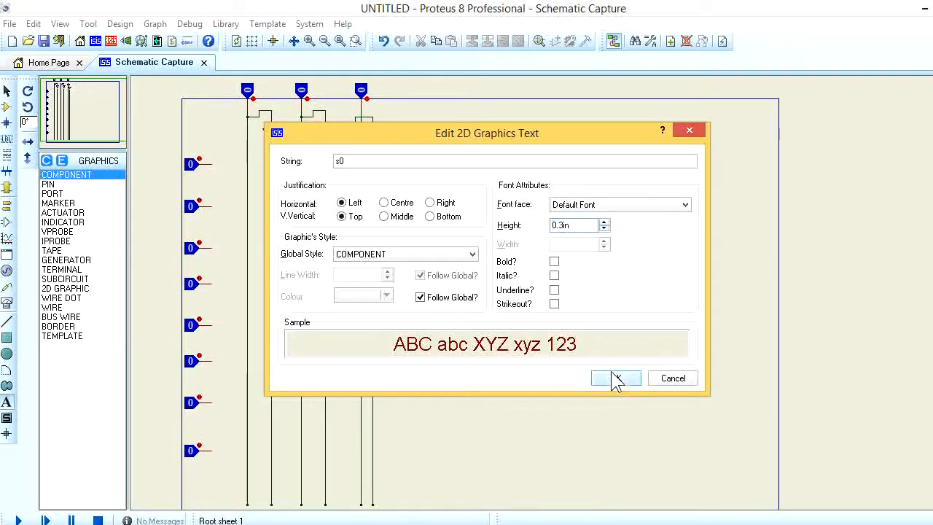
pyautogui.click(616, 379)
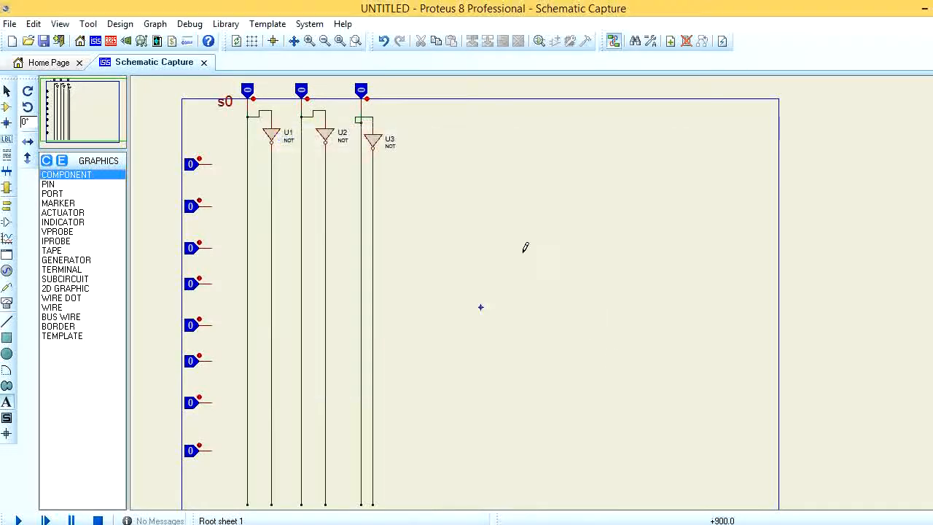
# Add the text labels s1 and s2 next to the second and third rotated logic toggles.
pyautogui.click(285, 91)
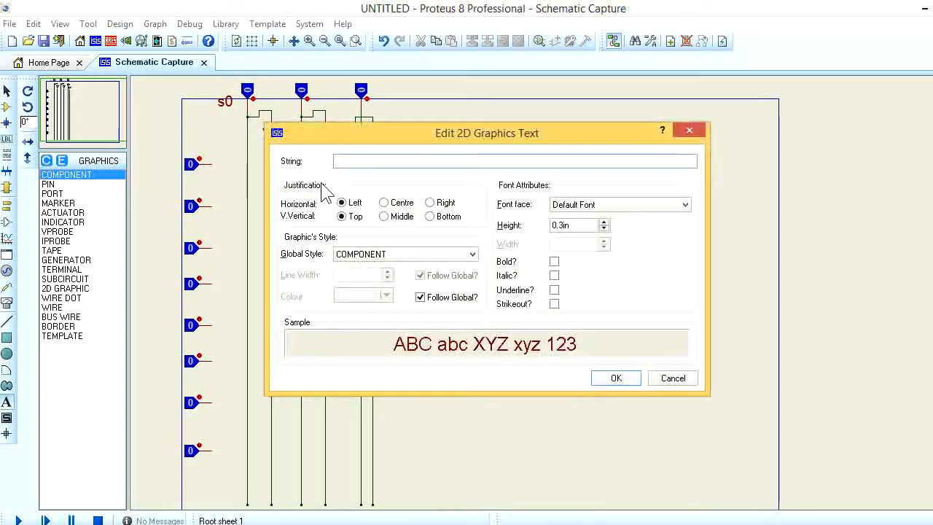
pyautogui.write('s1')
pyautogui.press('Return')
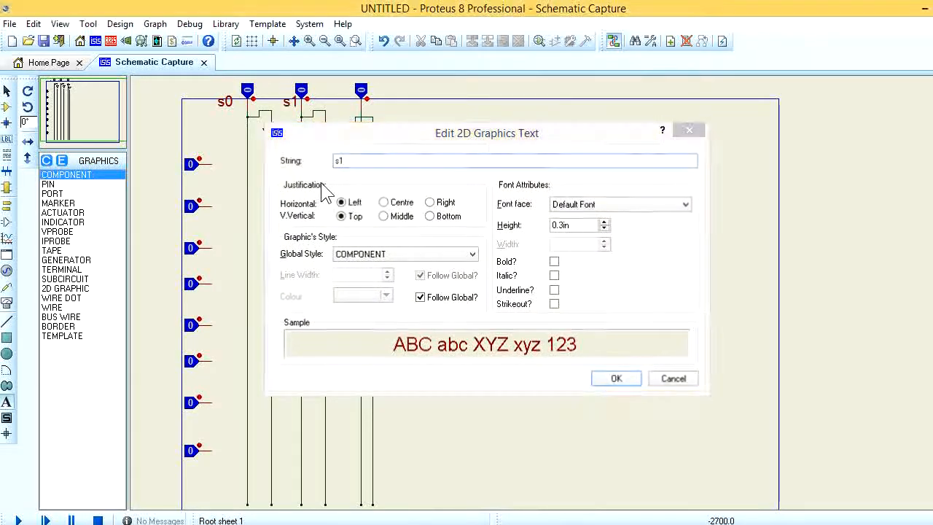
pyautogui.click(340, 102)
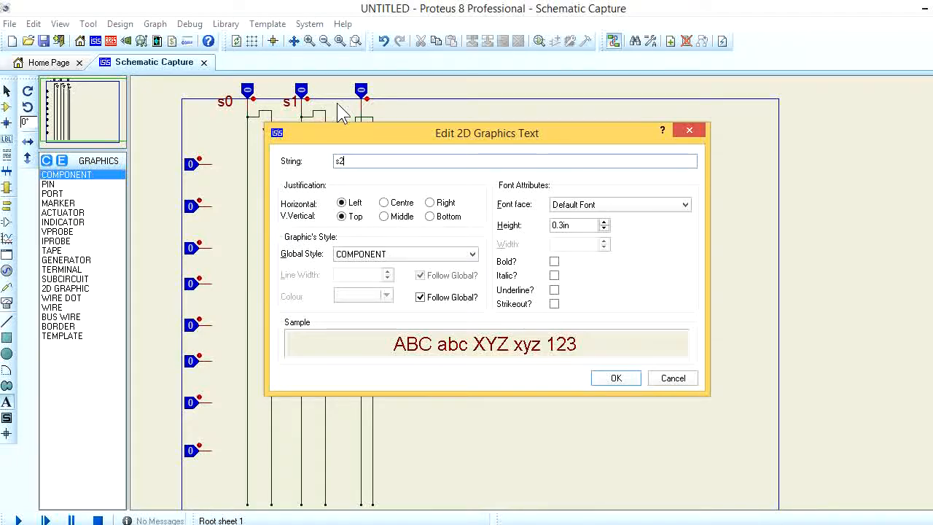
pyautogui.press('Return')
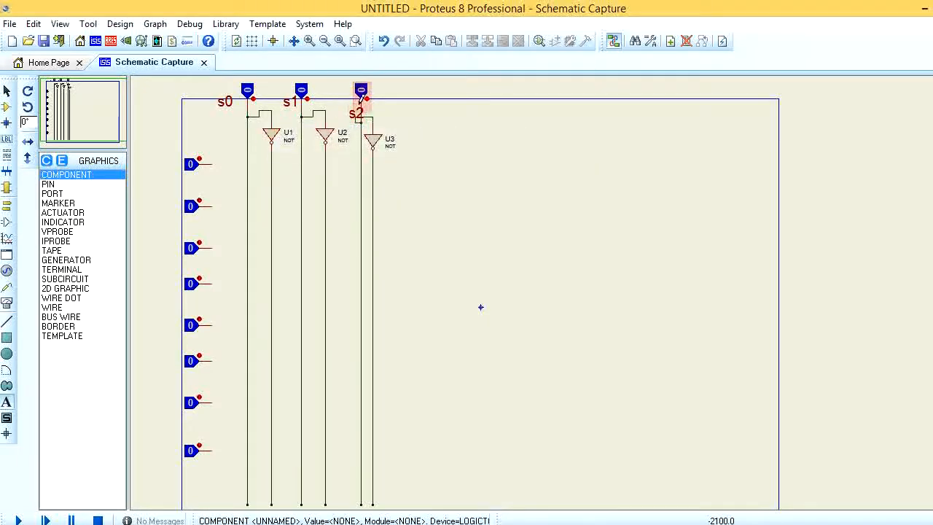
# Move the s2 label slightly left and up so it sits clear of the third toggle's wire.
pyautogui.rightClick(362, 111)
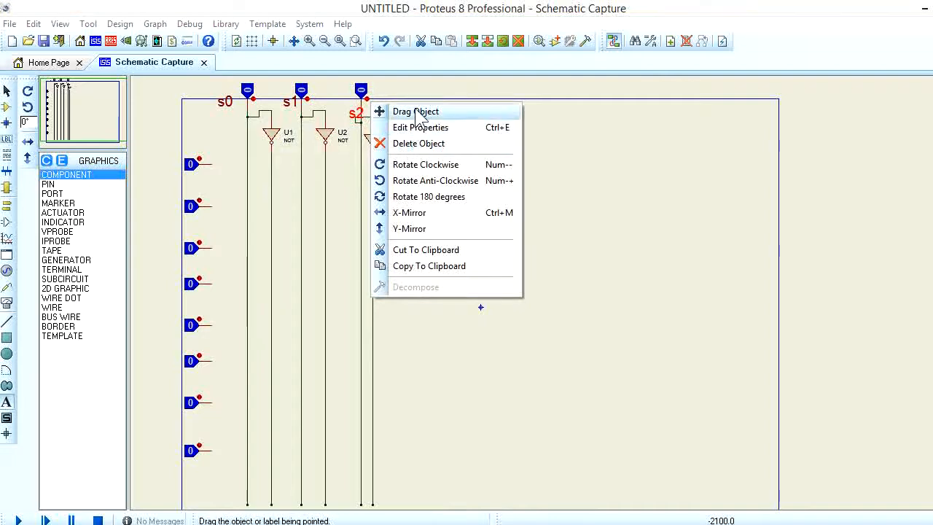
pyautogui.click(383, 111)
pyautogui.click(345, 109)
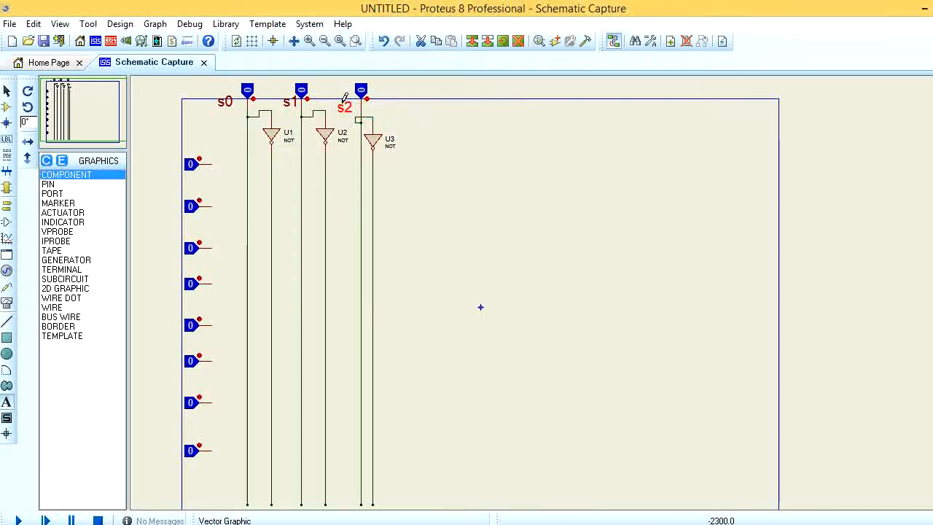
# Label the upper three toggles of the left-hand column A, B and C with text placed above each.
pyautogui.click(188, 138)
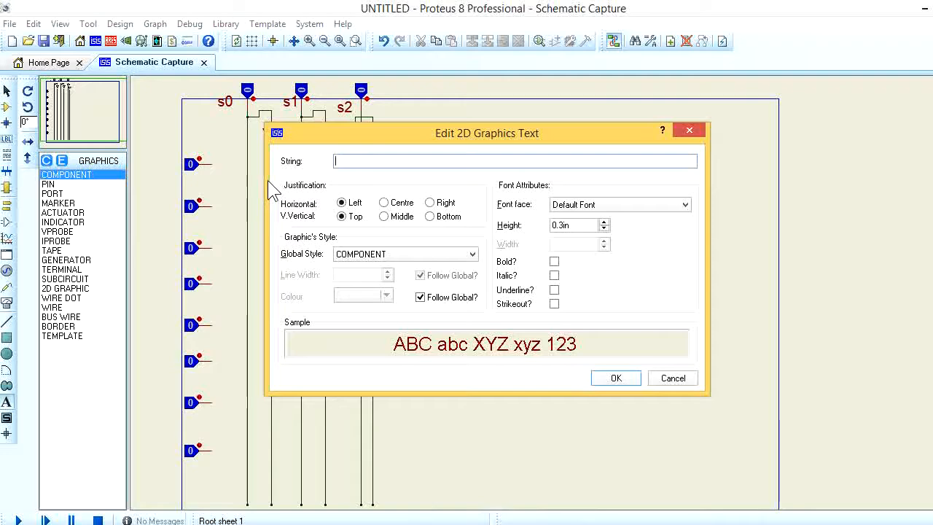
pyautogui.write('A')
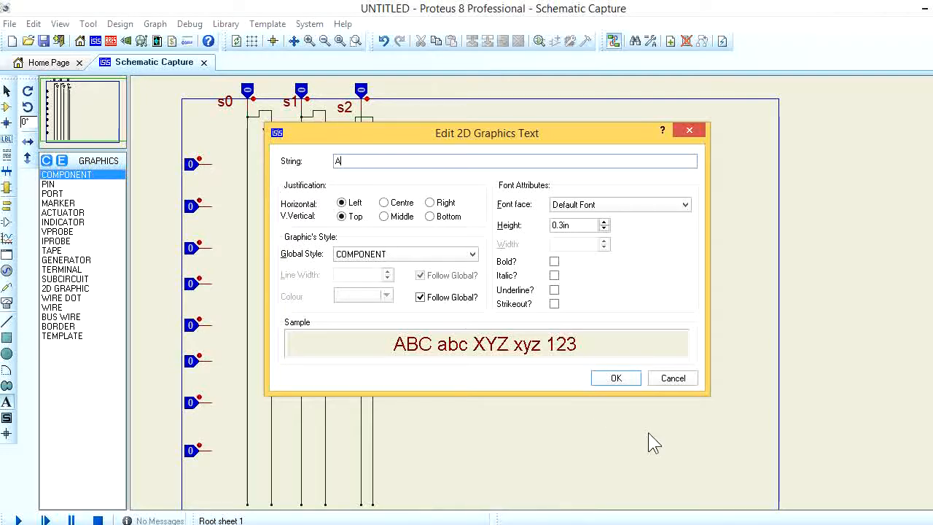
pyautogui.click(622, 376)
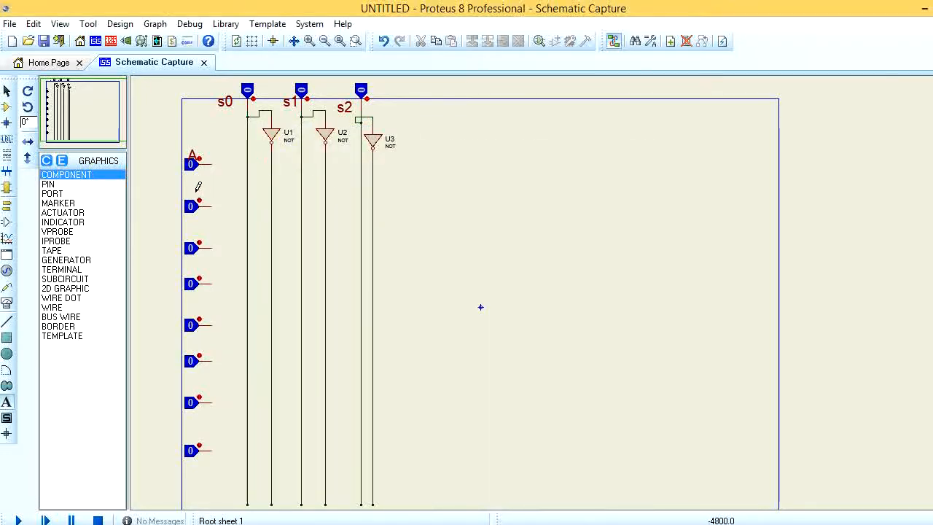
pyautogui.click(194, 196)
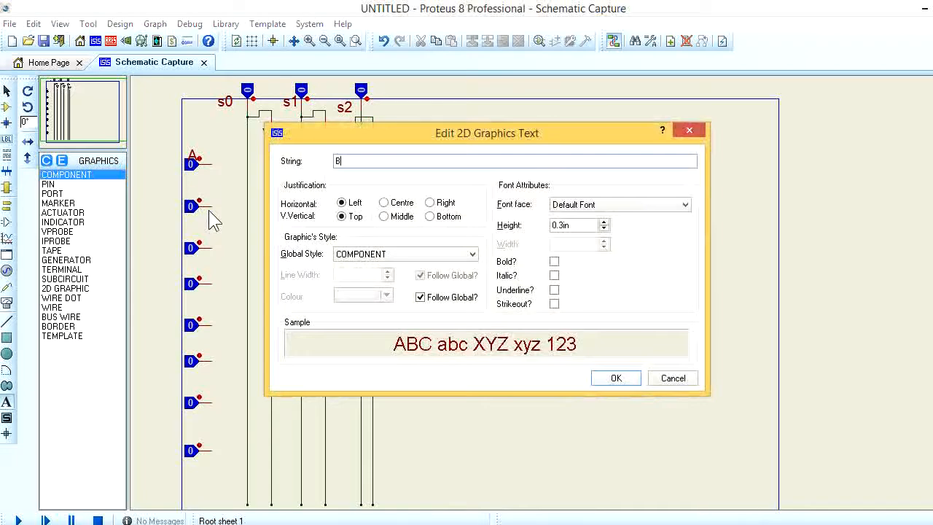
pyautogui.write('B')
pyautogui.press('Return')
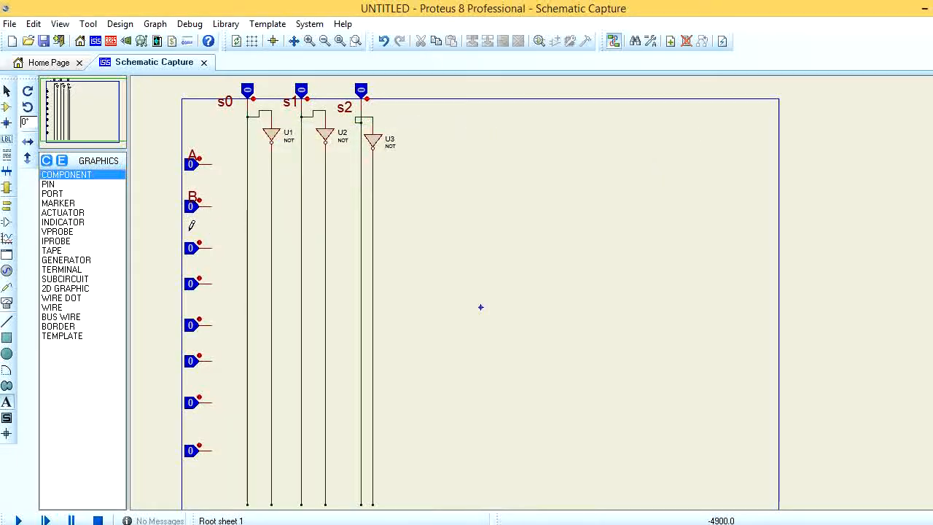
pyautogui.click(193, 230)
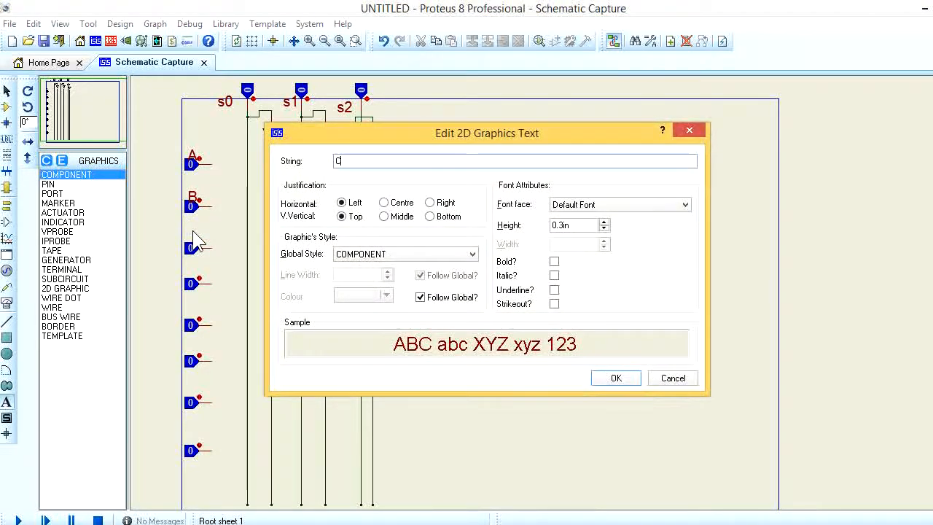
pyautogui.write('C')
pyautogui.press('Return')
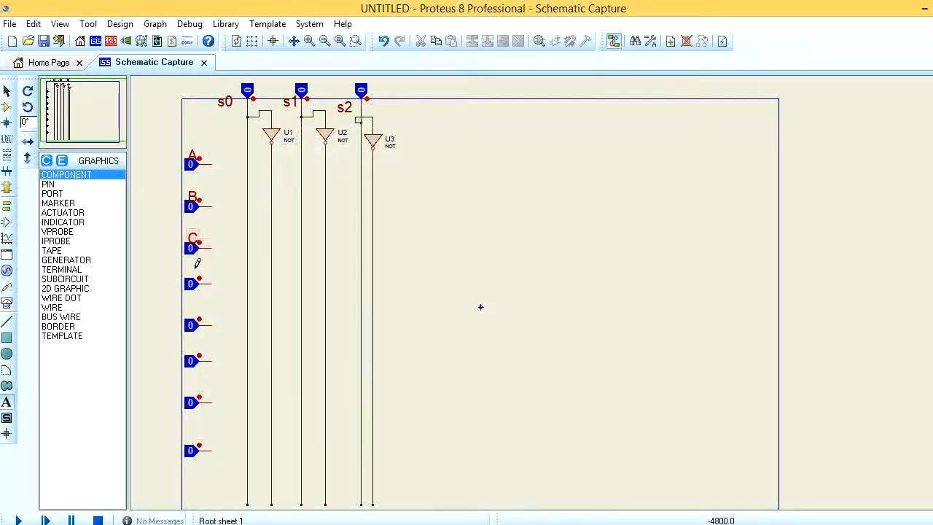
# Label the fourth and fifth toggles of the left-hand column D and E.
pyautogui.click(193, 261)
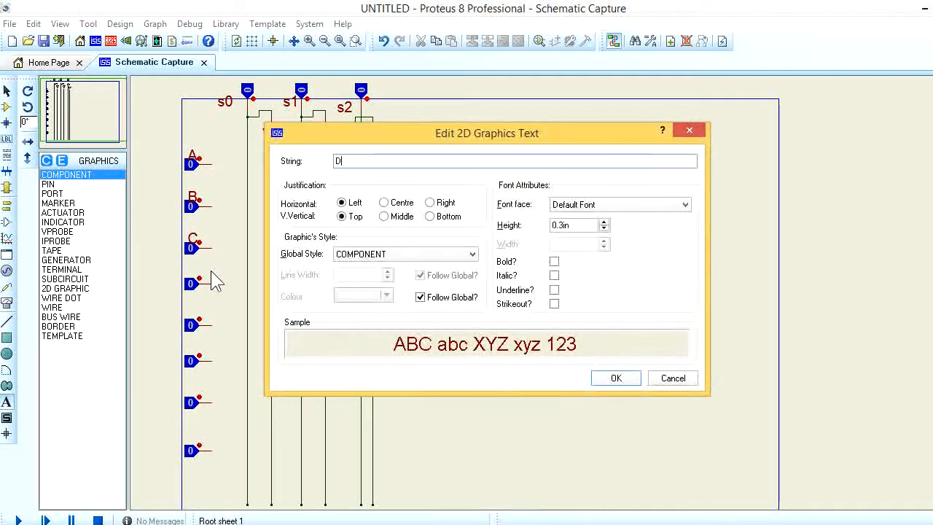
pyautogui.press('Return')
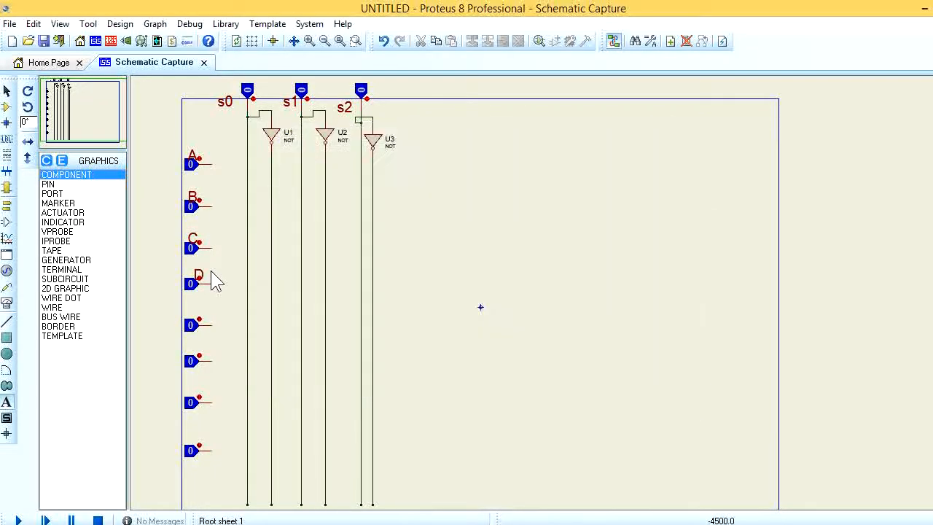
pyautogui.click(195, 321)
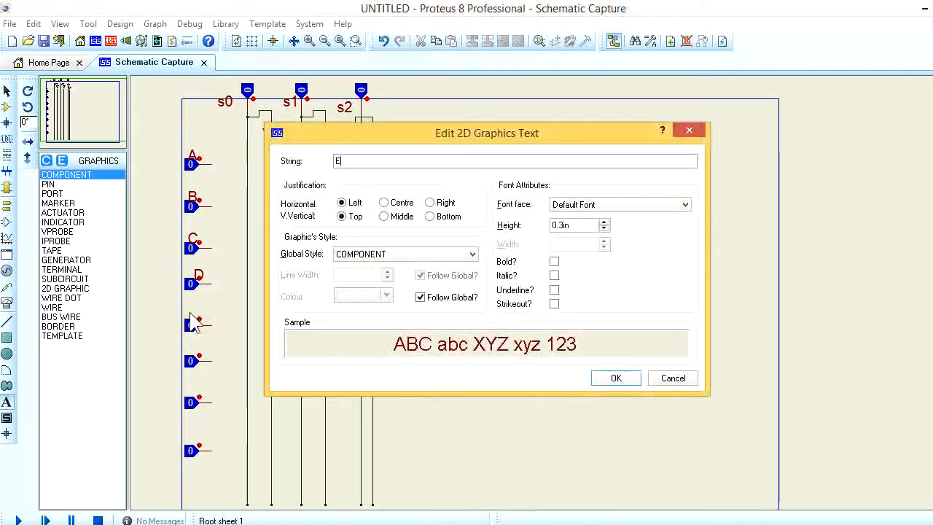
pyautogui.write('E')
pyautogui.press('Return')
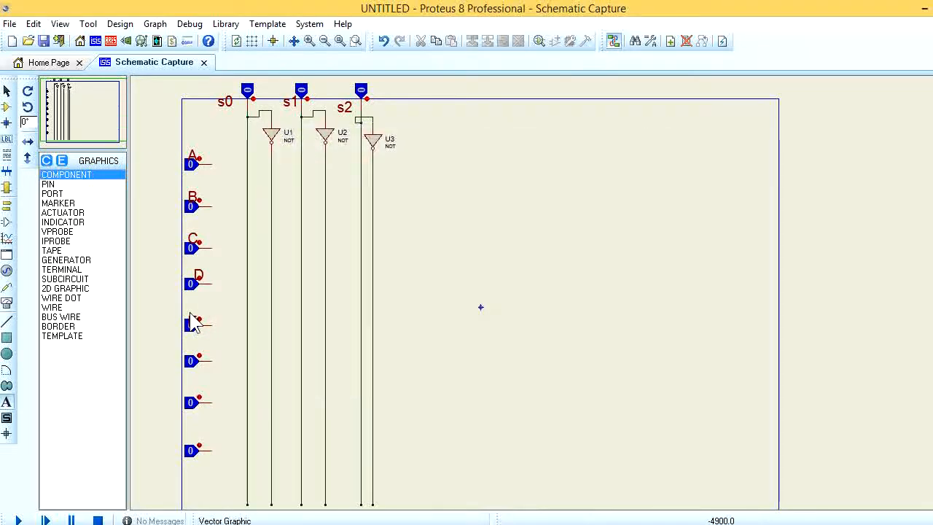
# Label the sixth, seventh and eighth toggles of the left-hand column F, G and H.
pyautogui.click(194, 355)
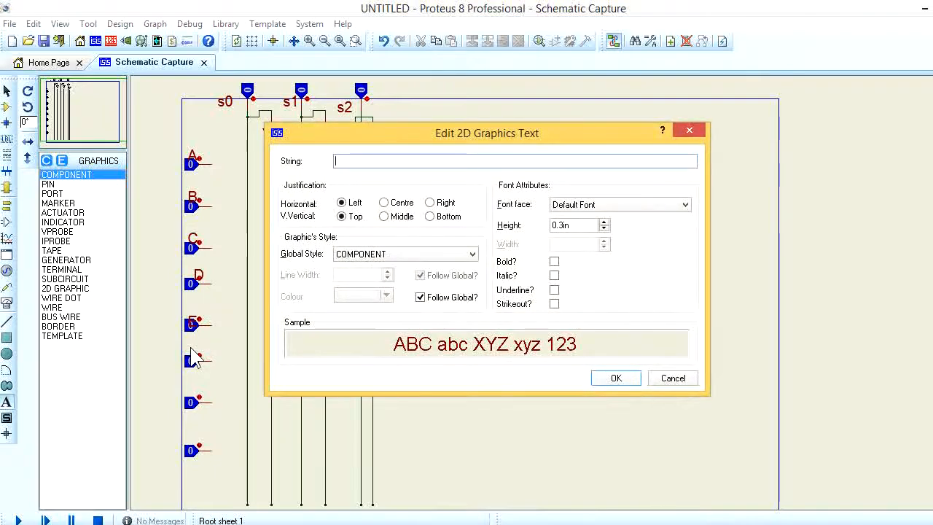
pyautogui.write('F')
pyautogui.press('Return')
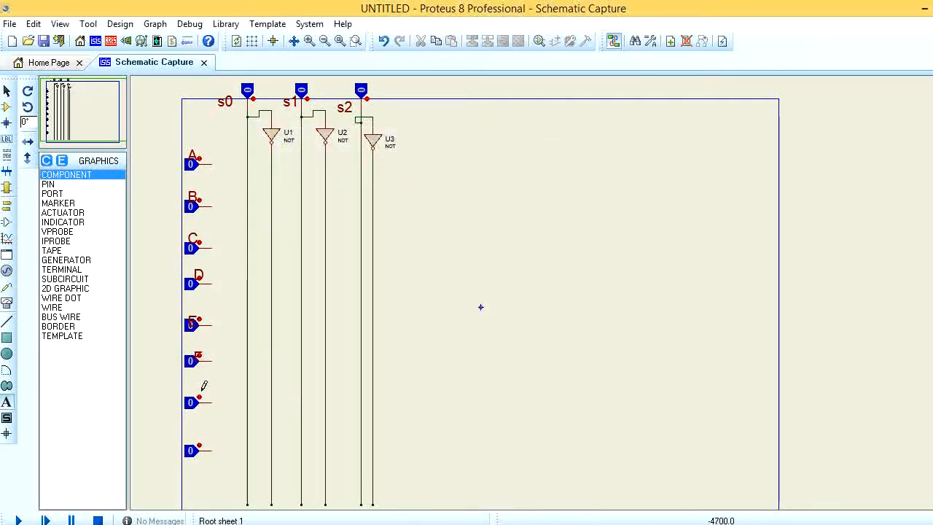
pyautogui.click(203, 392)
pyautogui.write('G')
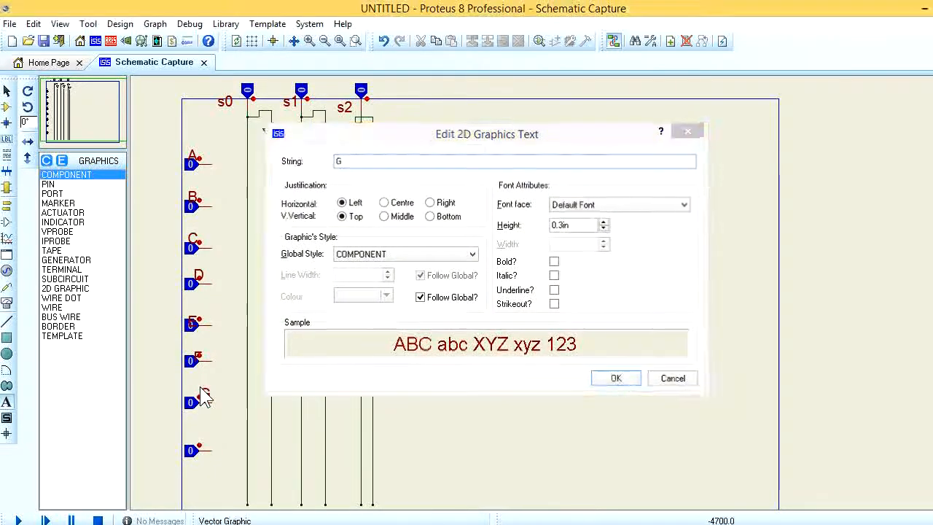
pyautogui.press('Return')
pyautogui.click(205, 440)
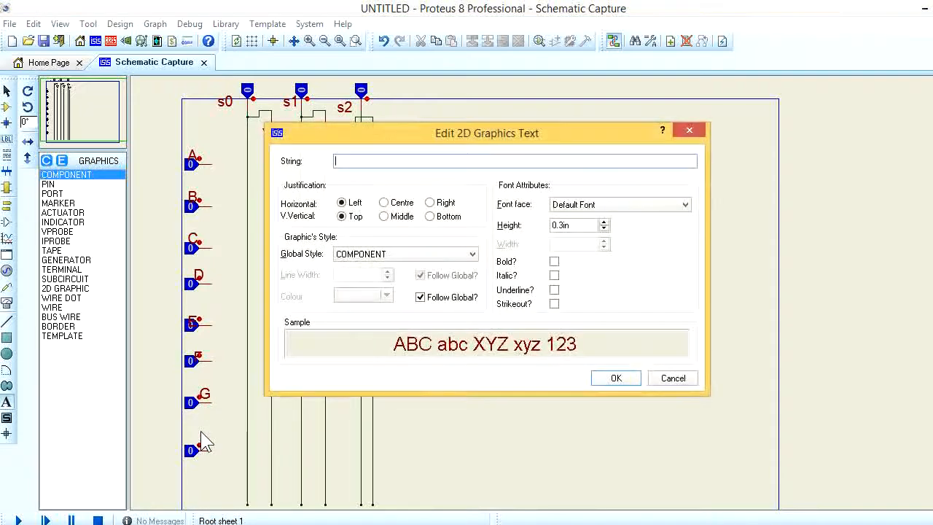
pyautogui.write('H')
pyautogui.press('Return')
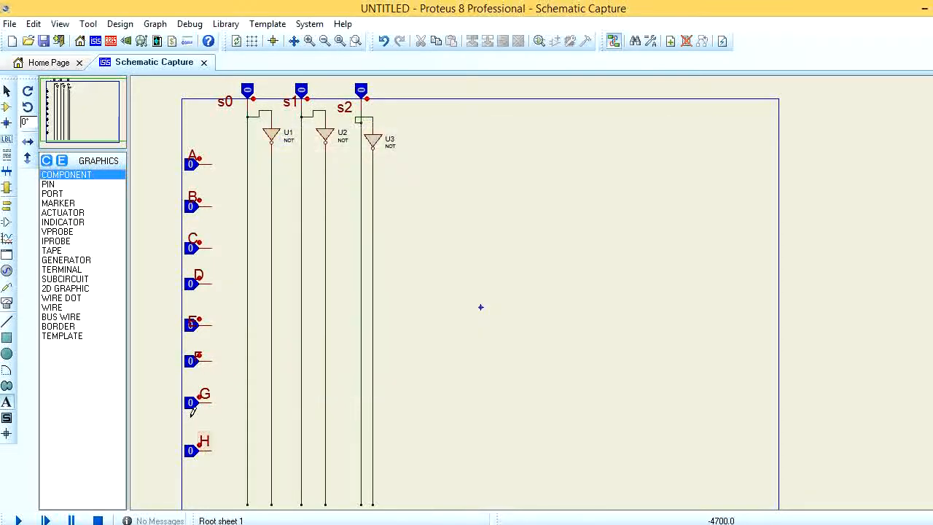
# Move the F label slightly up and to the right so it sits clear of the sixth toggle.
pyautogui.rightClick(197, 356)
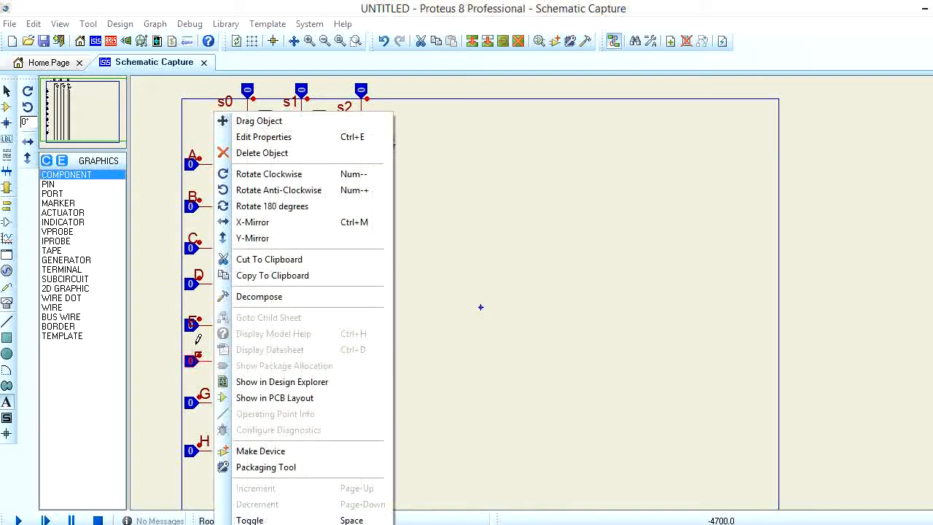
pyautogui.click(197, 341)
pyautogui.rightClick(197, 354)
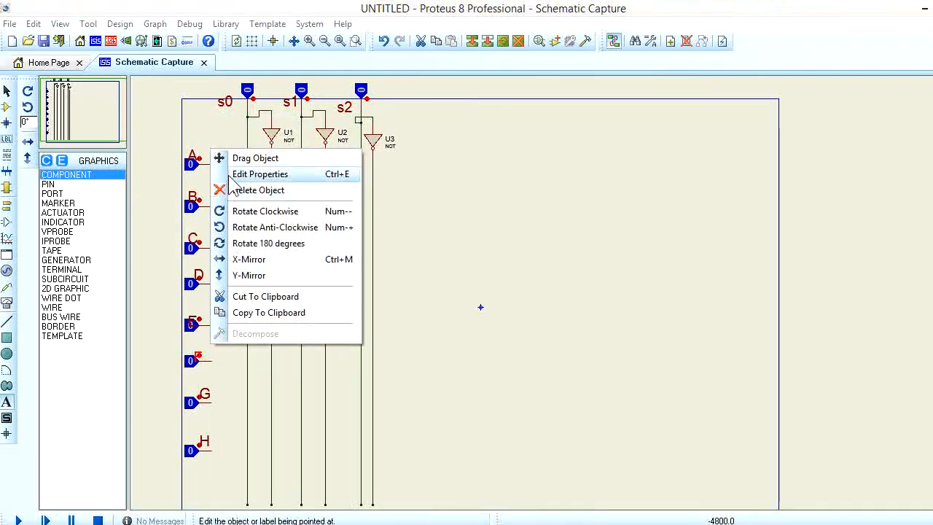
pyautogui.click(241, 158)
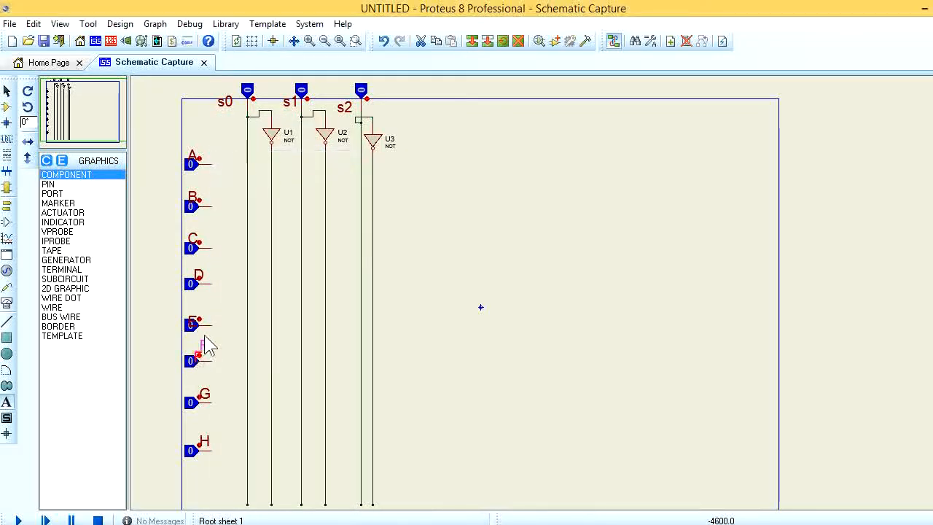
pyautogui.click(206, 343)
# Move the E and A labels slightly up and to the right so they sit clear of their toggles.
pyautogui.rightClick(196, 312)
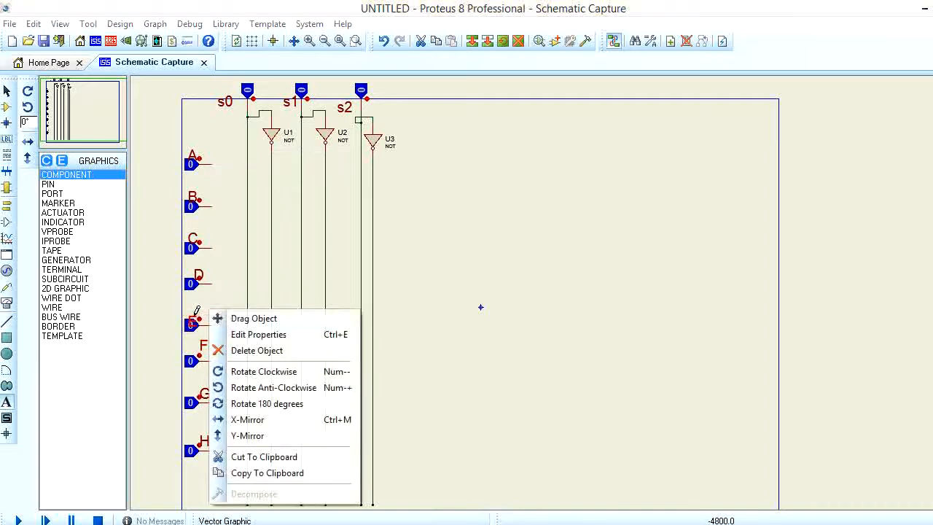
pyautogui.click(242, 319)
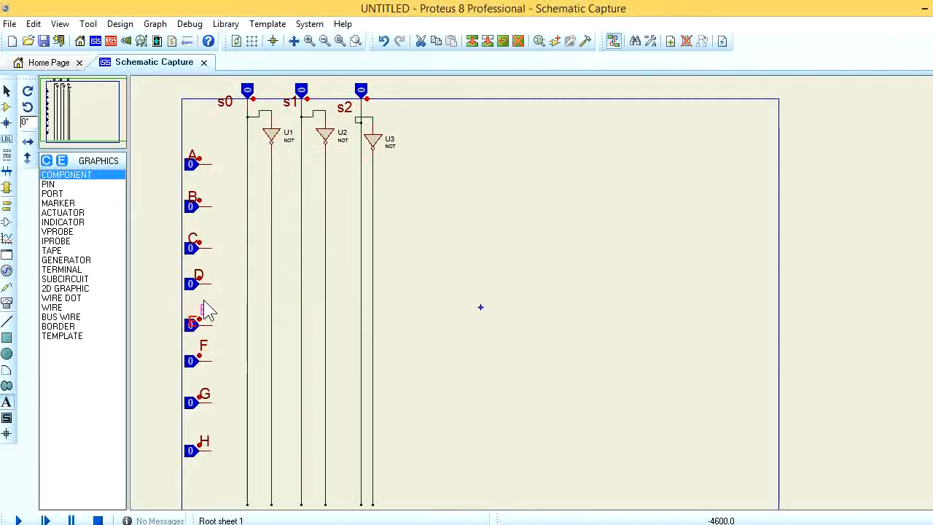
pyautogui.click(207, 310)
pyautogui.rightClick(195, 149)
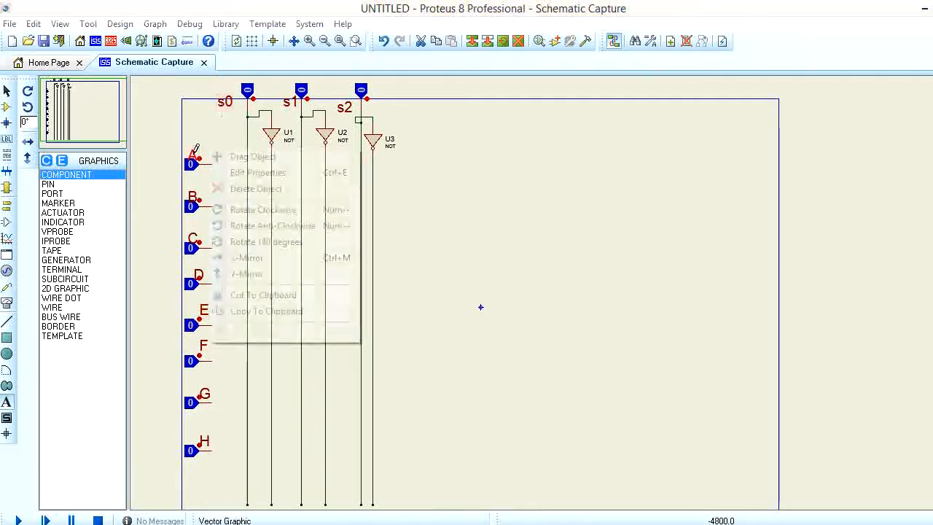
pyautogui.click(245, 156)
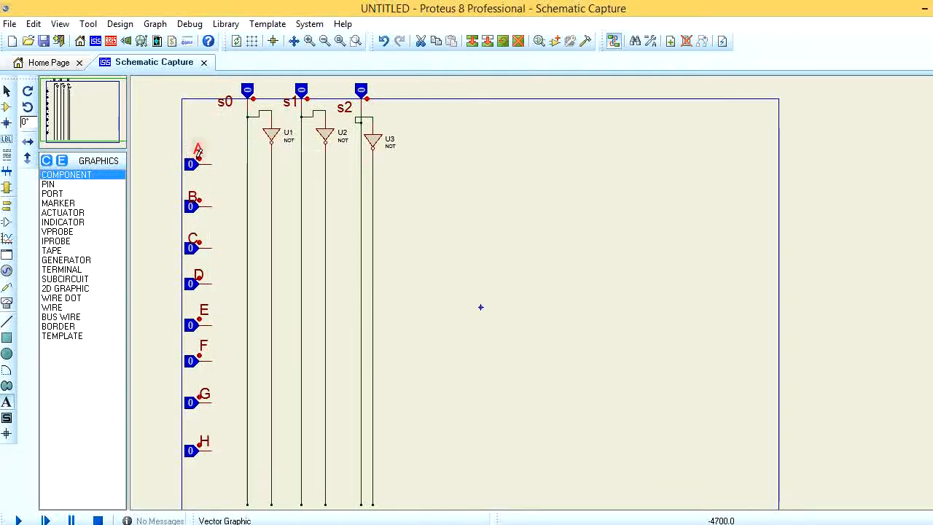
pyautogui.click(199, 153)
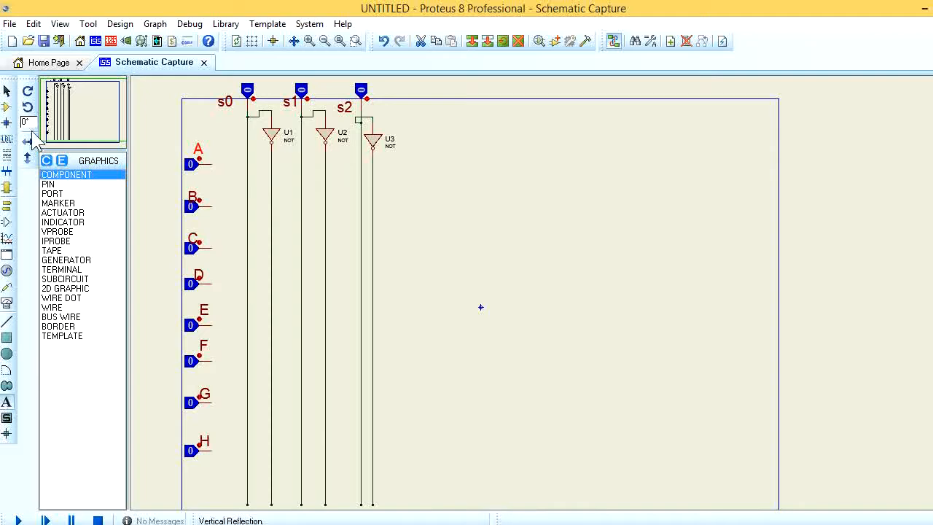
# Add the AND_4 device from the parts library and place one gate right of the select lines, level with toggle A.
pyautogui.click(7, 106)
pyautogui.click(47, 159)
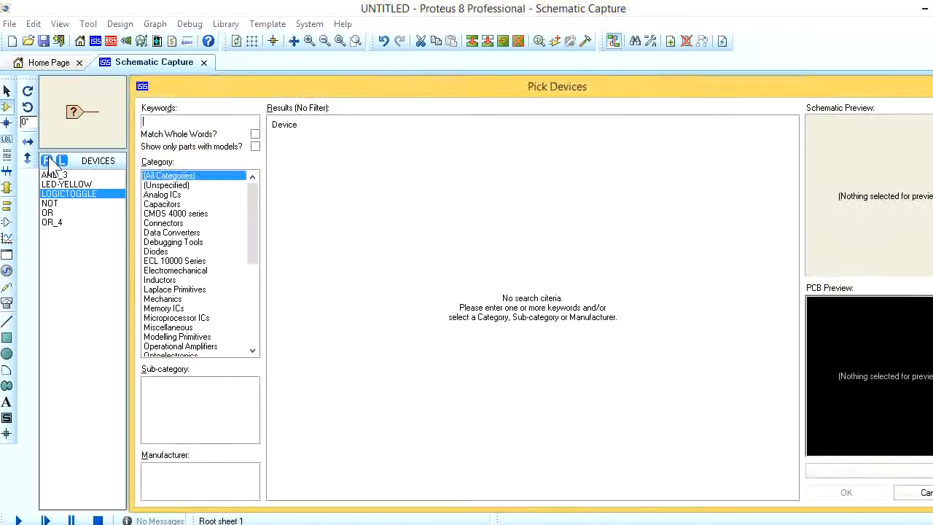
pyautogui.write('AND_4')
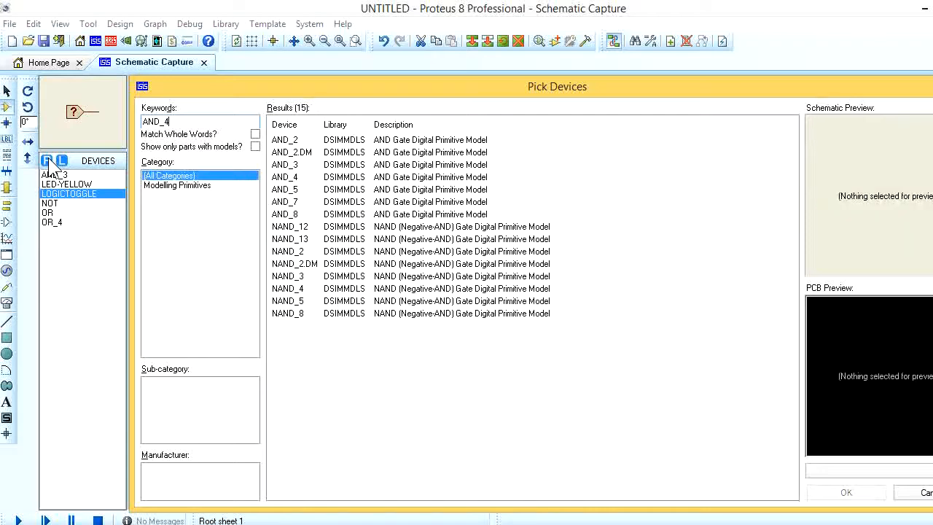
pyautogui.press('Return')
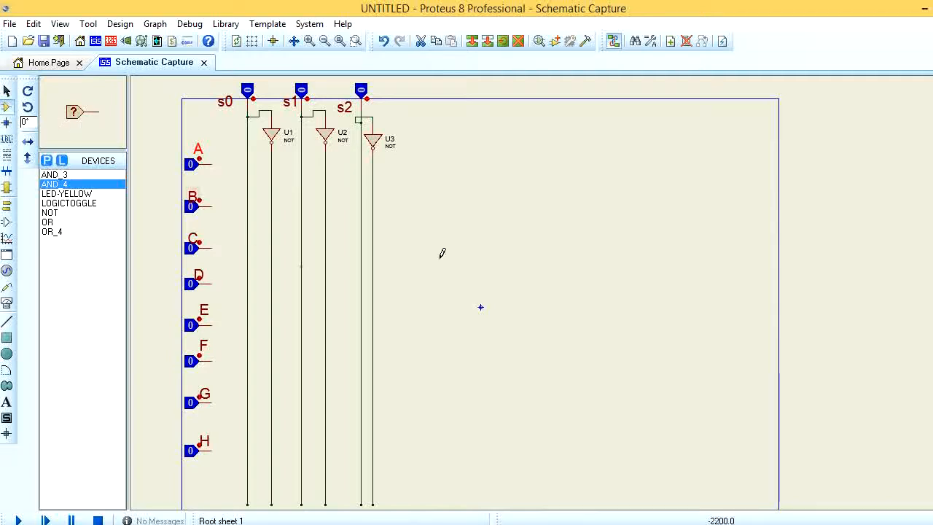
pyautogui.click(447, 209)
pyautogui.click(438, 192)
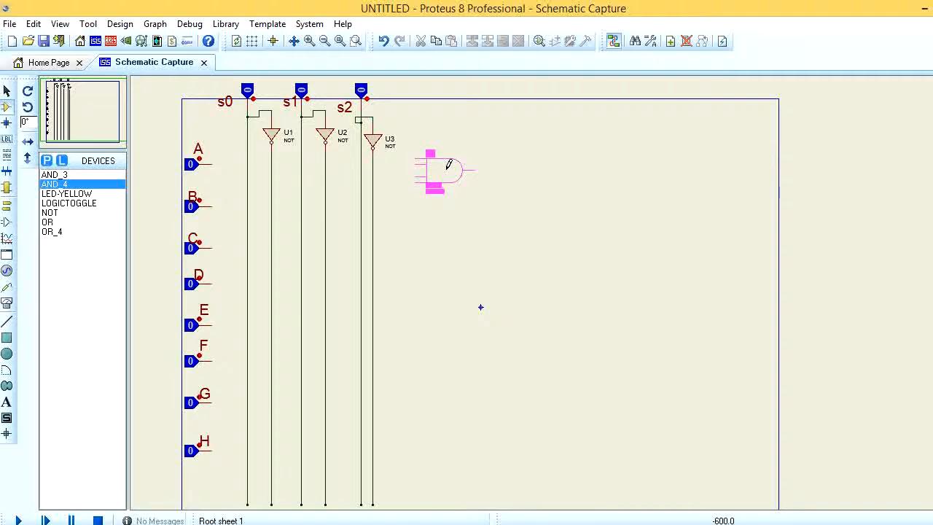
pyautogui.click(449, 165)
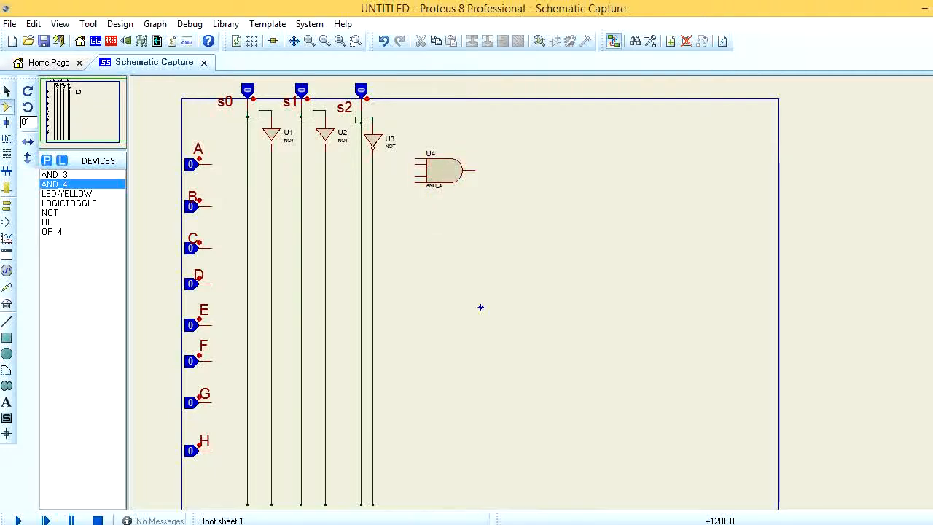
# Check the output equation in the Word document, and place seven more AND_4 gates in a column below the first in Proteus.
pyautogui.click(456, 524)
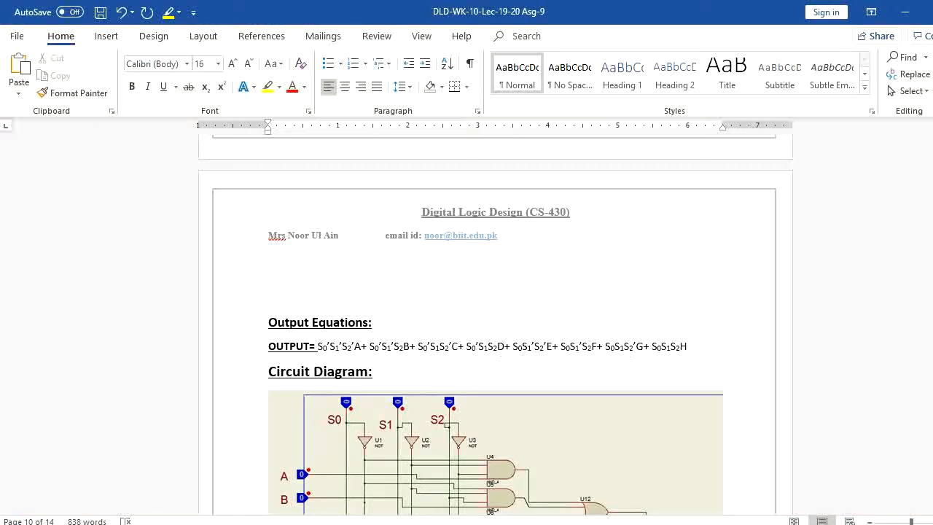
pyautogui.click(456, 524)
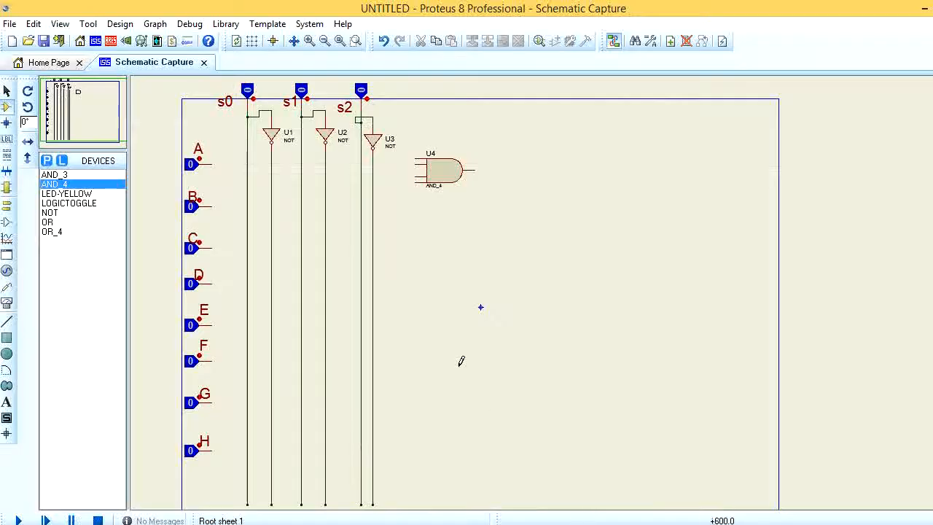
pyautogui.click(441, 228)
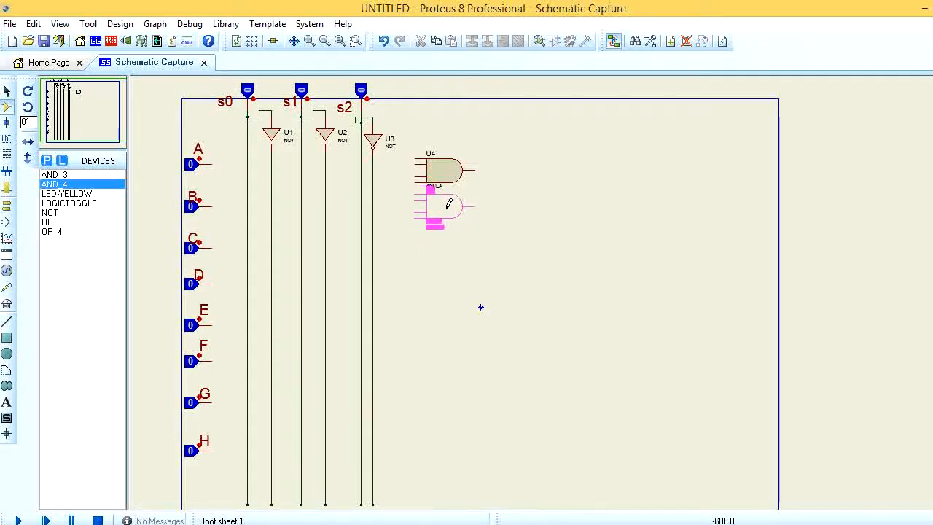
pyautogui.click(442, 204)
pyautogui.click(448, 237)
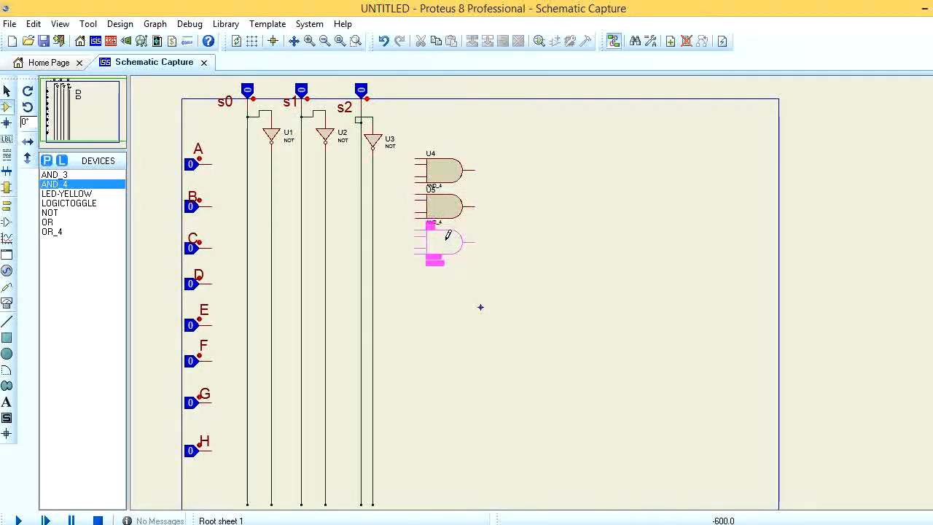
pyautogui.click(448, 239)
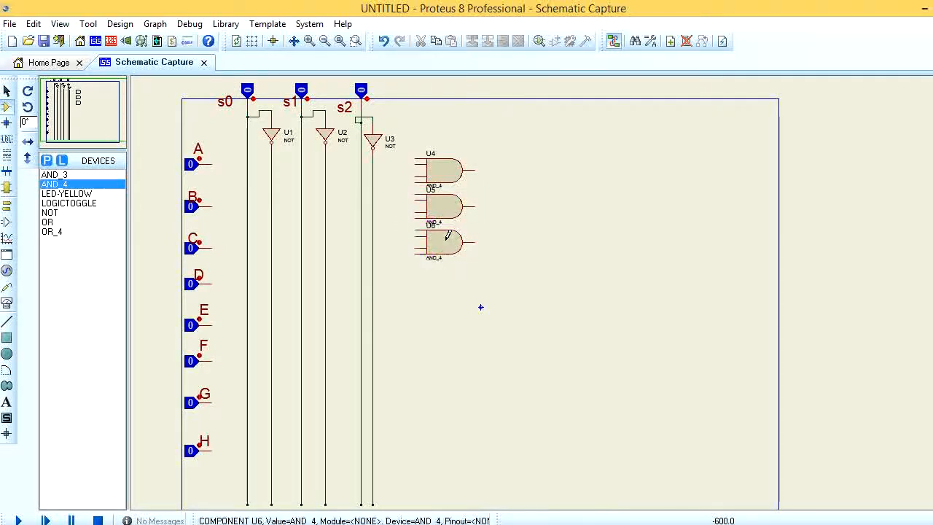
pyautogui.click(443, 283)
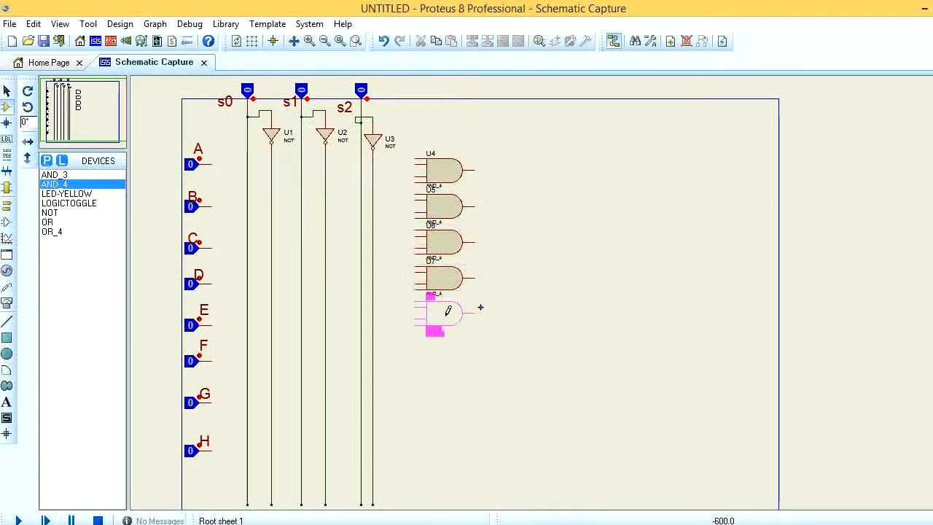
pyautogui.click(450, 309)
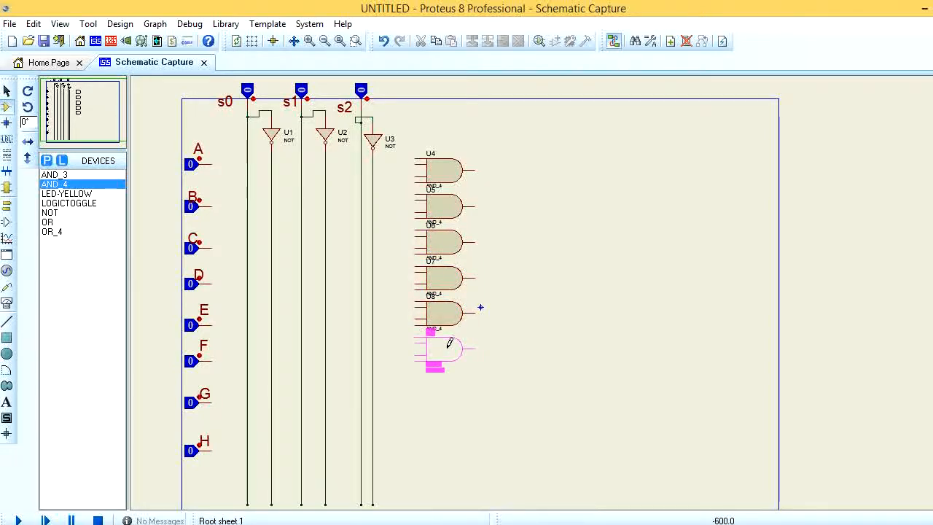
pyautogui.click(447, 347)
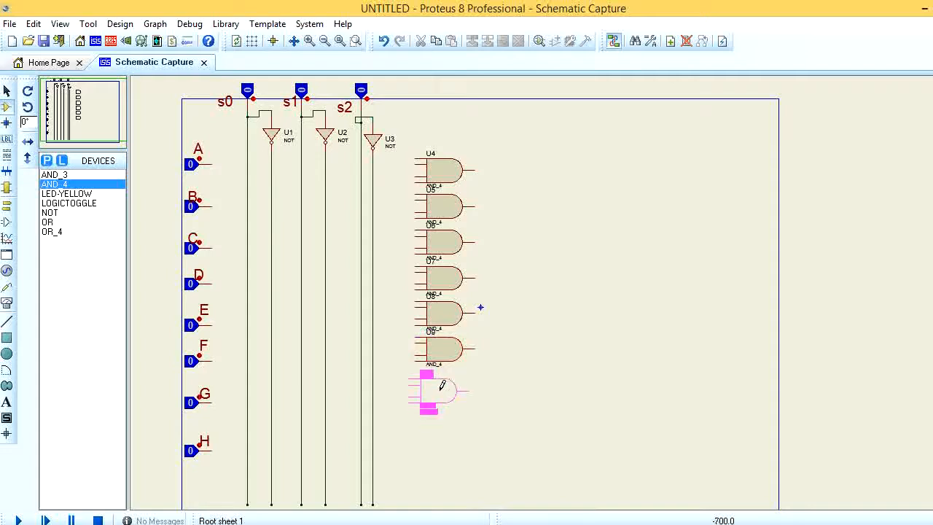
pyautogui.click(444, 383)
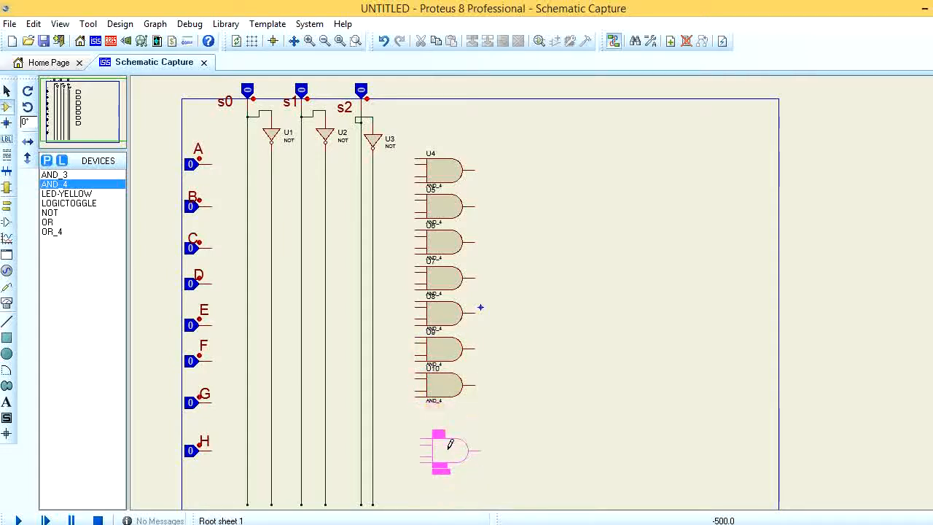
pyautogui.click(446, 420)
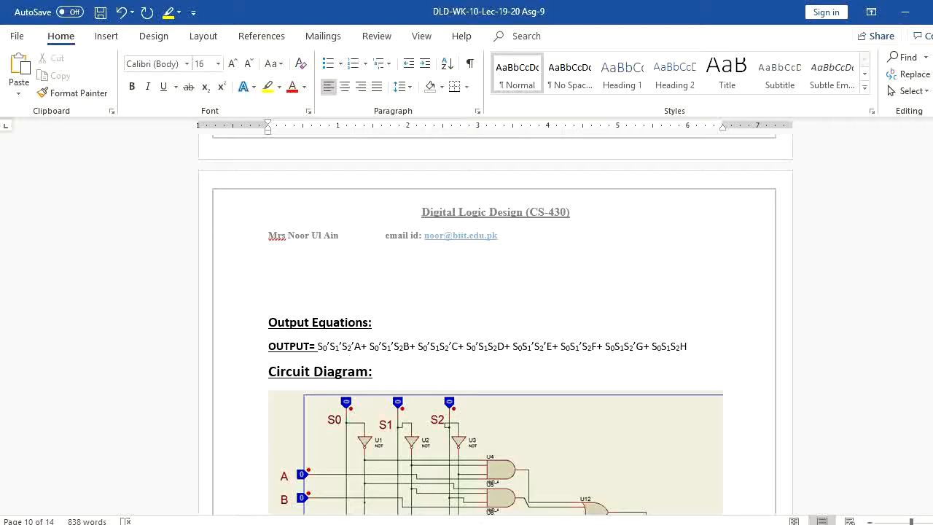
# Switch back to Proteus and wire AND gate U4's inputs to inverted s0, inverted s1, inverted s2 and toggle A.
pyautogui.moveTo(417, 523)
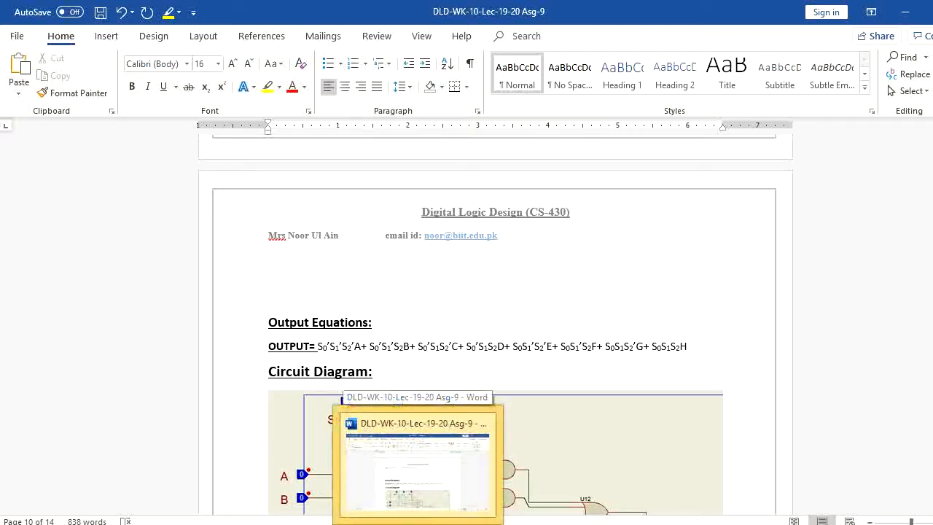
pyautogui.click(417, 523)
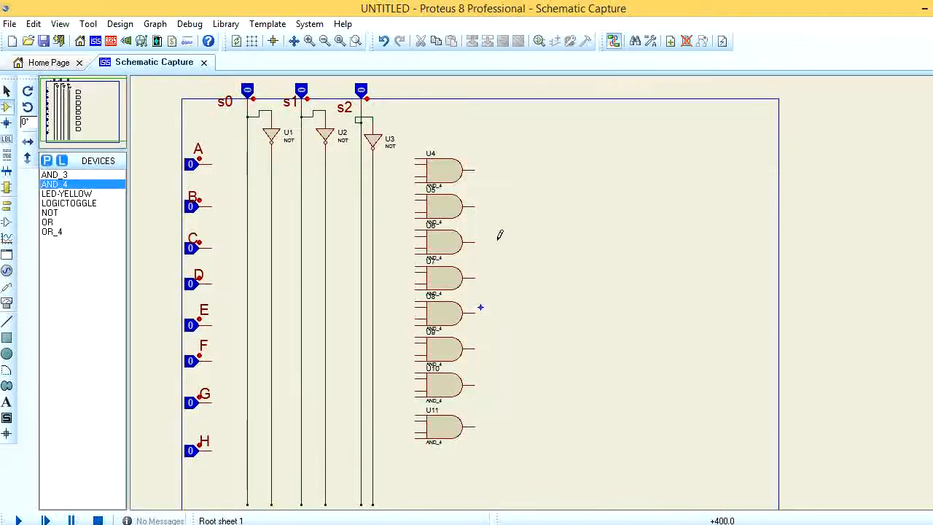
pyautogui.click(415, 158)
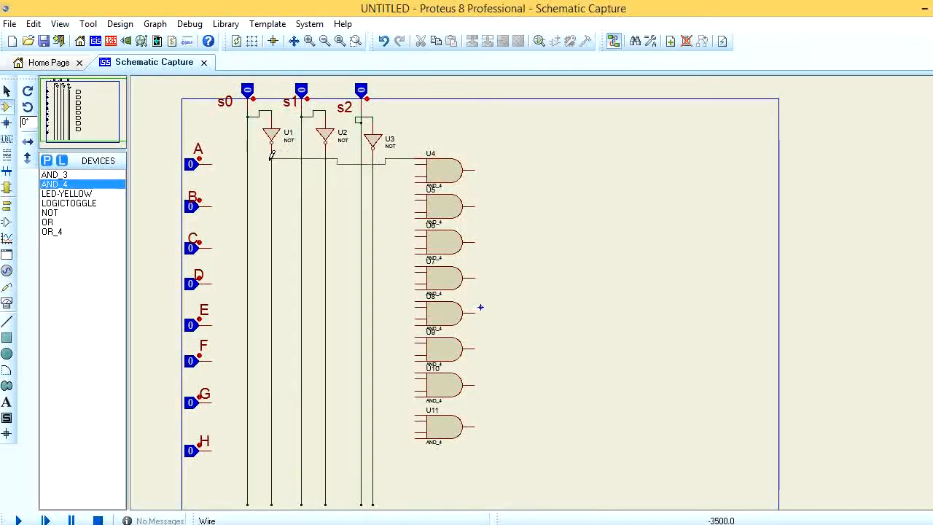
pyautogui.click(272, 158)
pyautogui.click(416, 165)
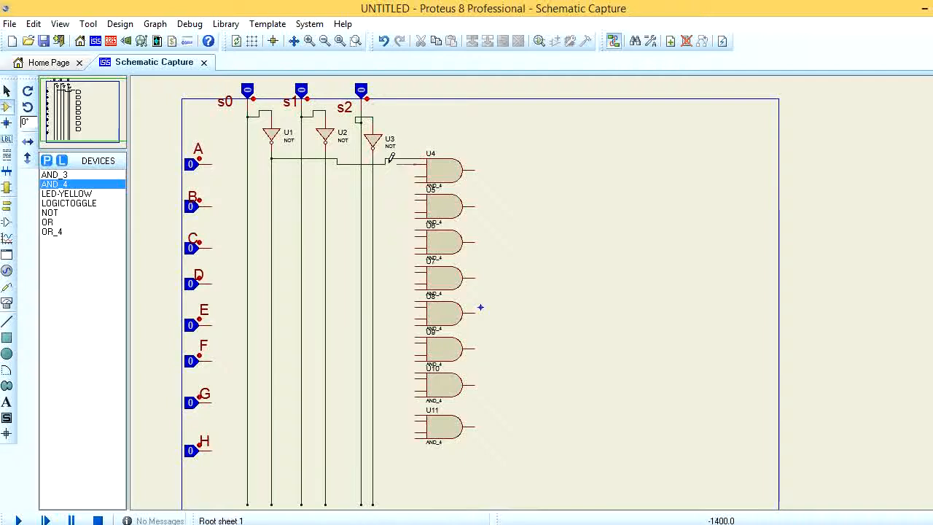
pyautogui.click(325, 165)
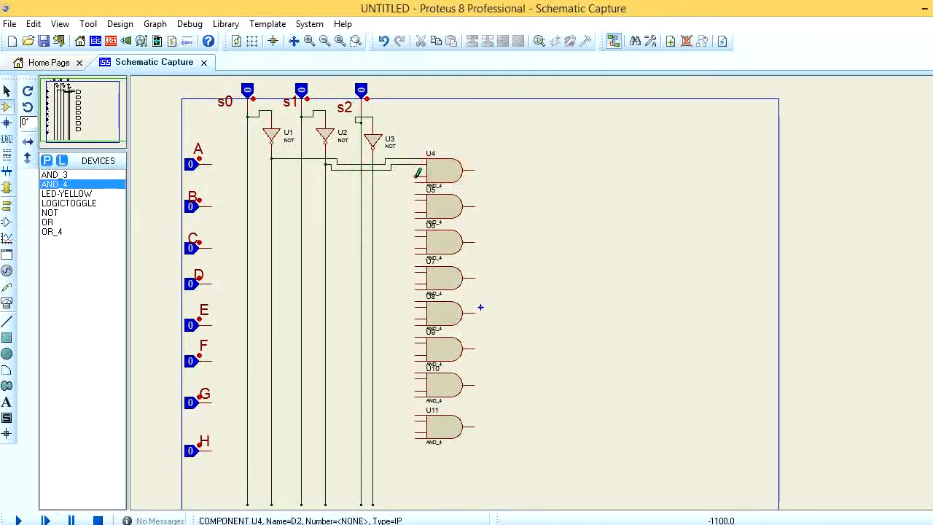
pyautogui.click(417, 175)
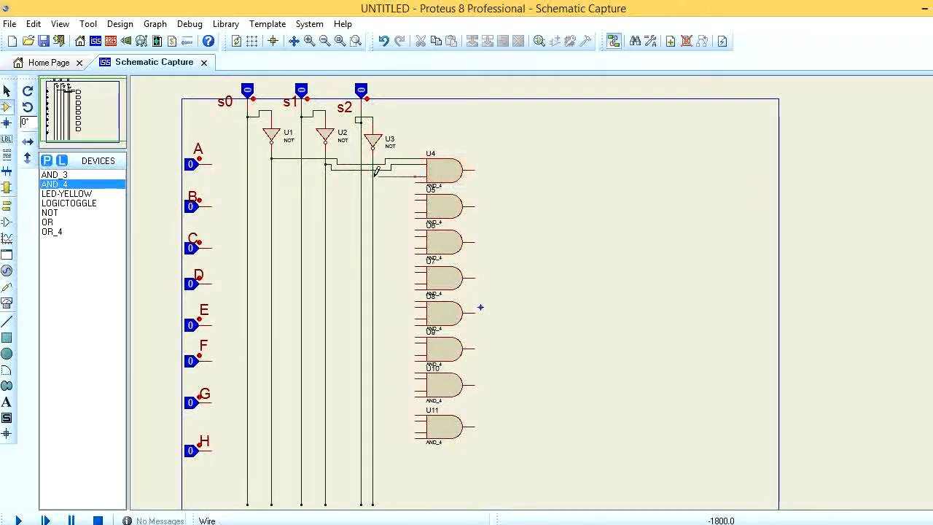
pyautogui.click(419, 180)
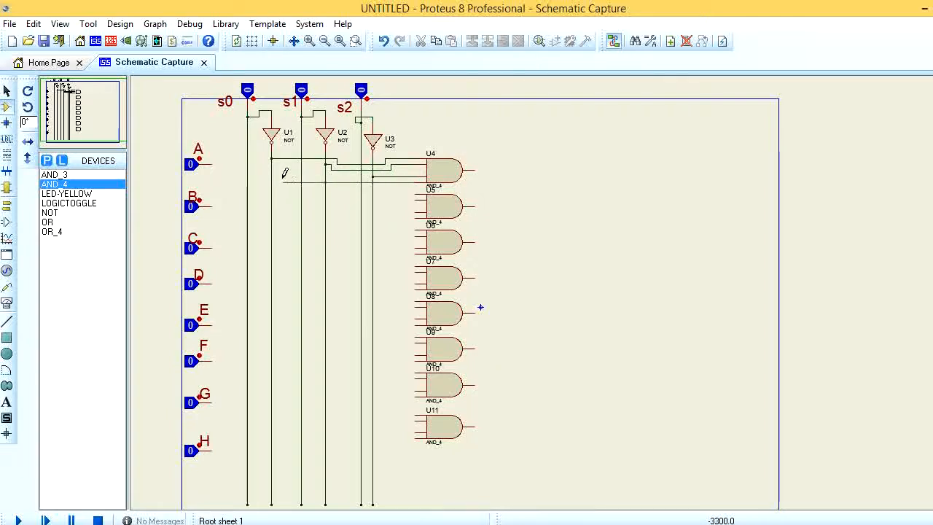
pyautogui.click(211, 164)
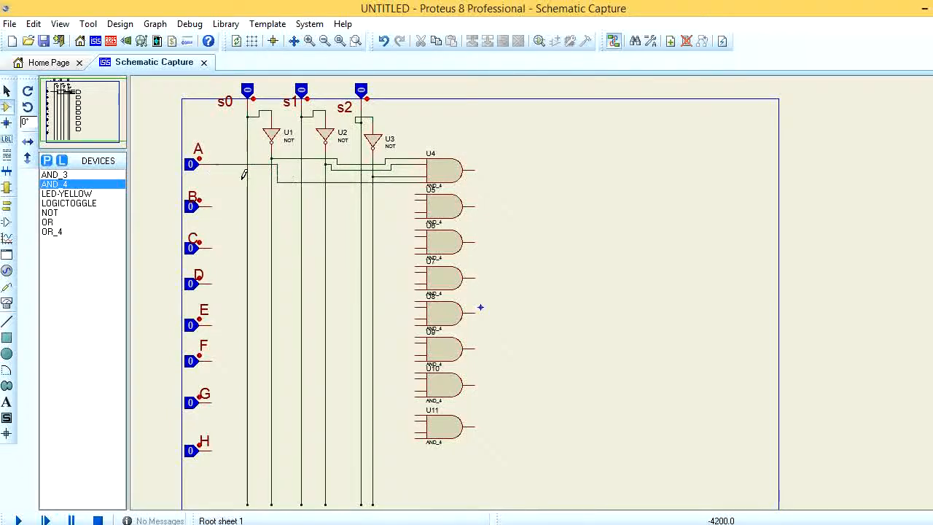
# Wire the four inputs of AND gate U5 to inverted s0, inverted s1, direct s2 and toggle B.
pyautogui.click(416, 194)
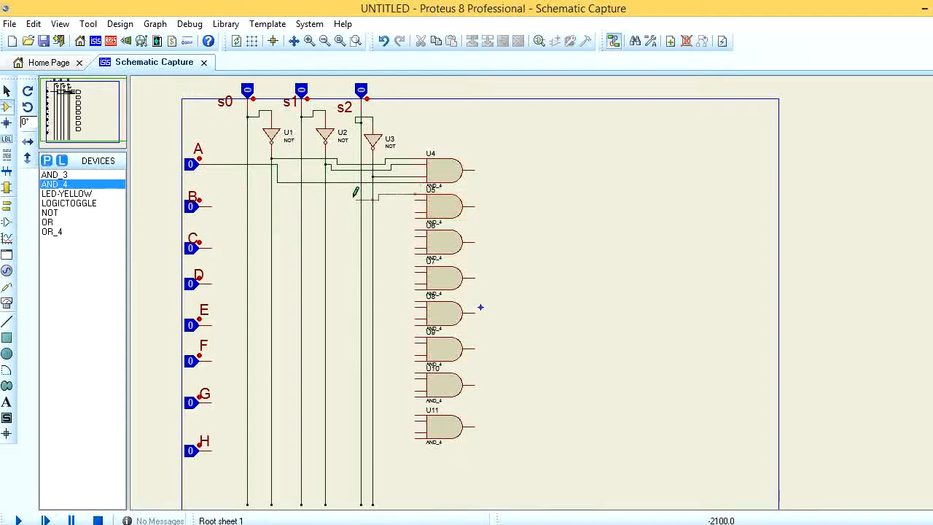
pyautogui.click(273, 193)
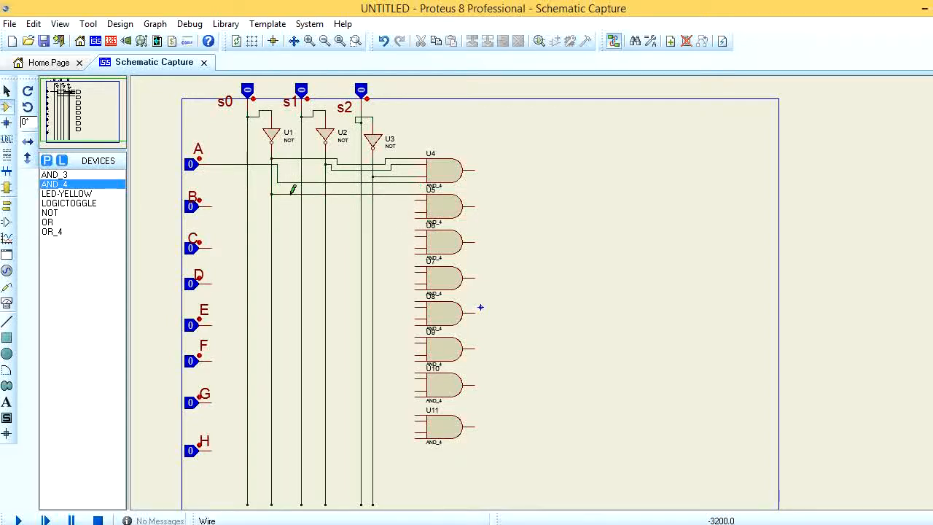
pyautogui.click(326, 199)
pyautogui.click(415, 212)
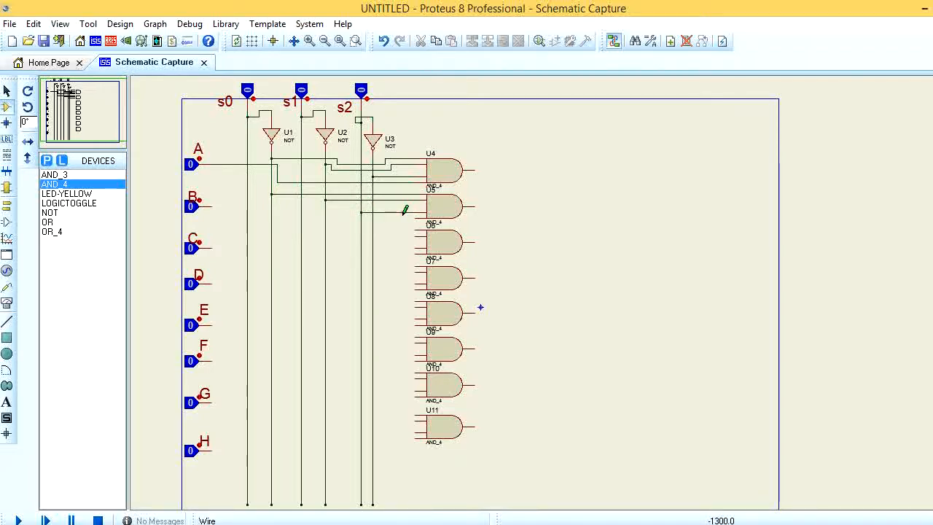
pyautogui.click(208, 205)
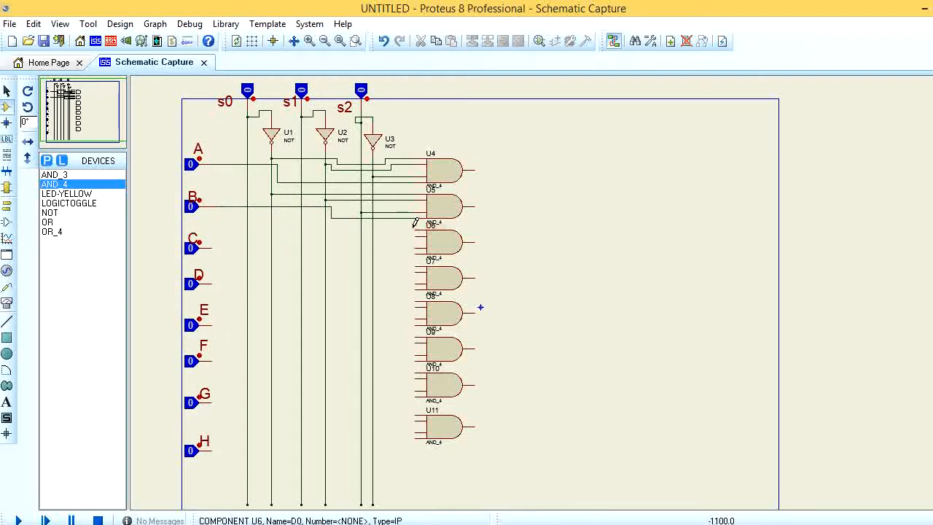
# Wire the four inputs of AND gate U6 to inverted s0, direct s1, inverted s2 and toggle C.
pyautogui.click(414, 229)
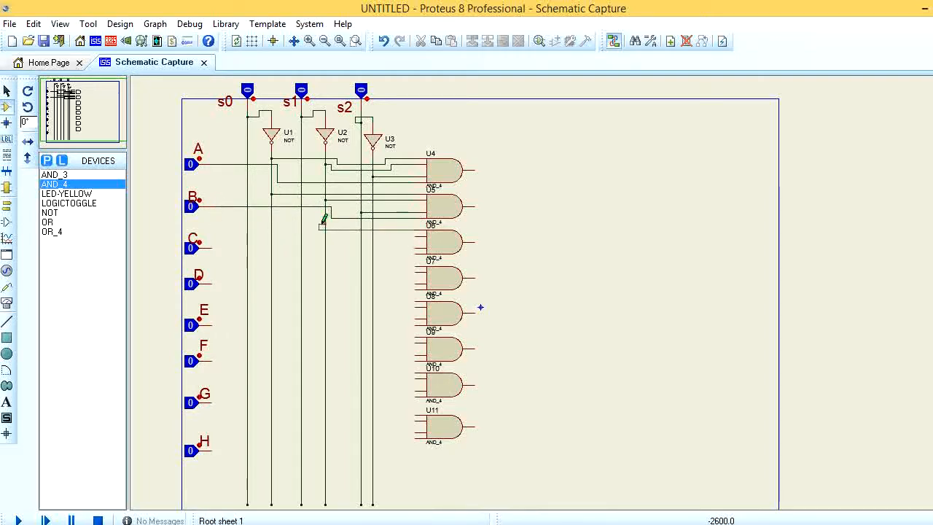
pyautogui.click(271, 229)
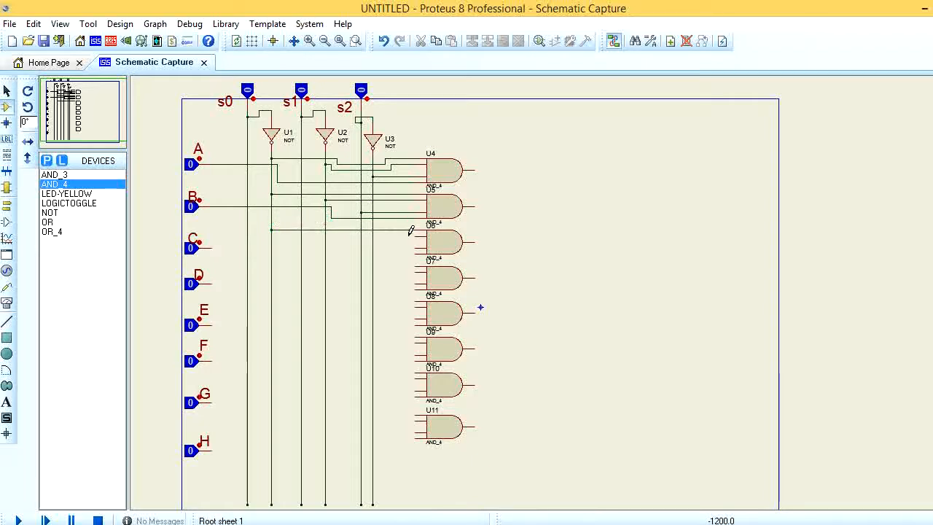
pyautogui.click(415, 235)
pyautogui.click(301, 236)
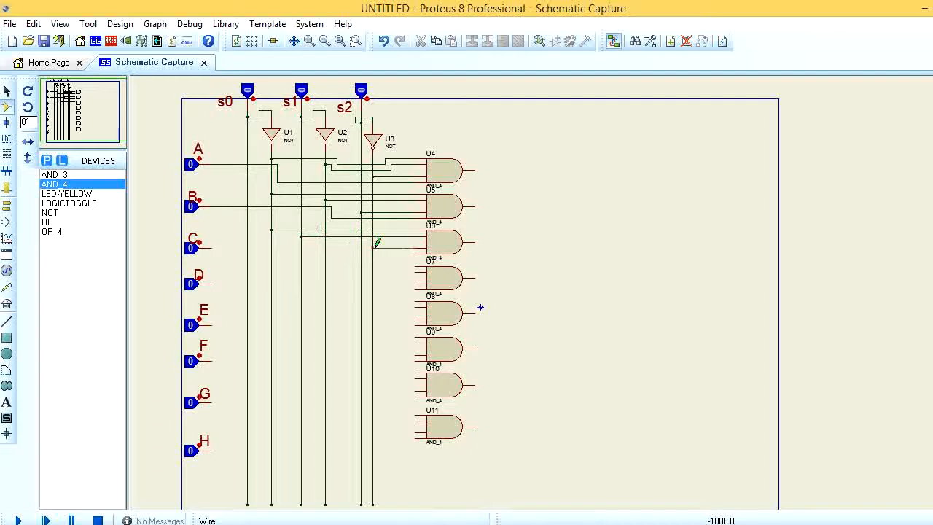
pyautogui.click(372, 248)
pyautogui.click(414, 253)
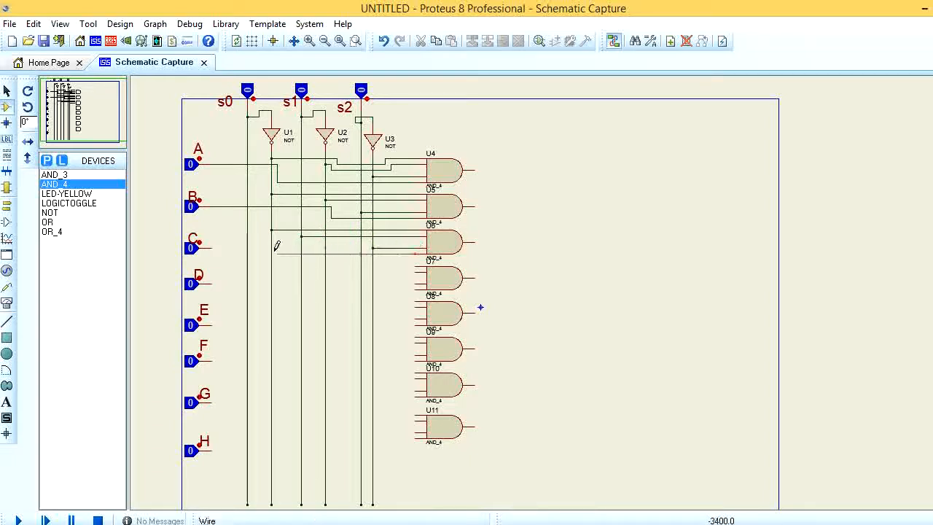
pyautogui.click(211, 248)
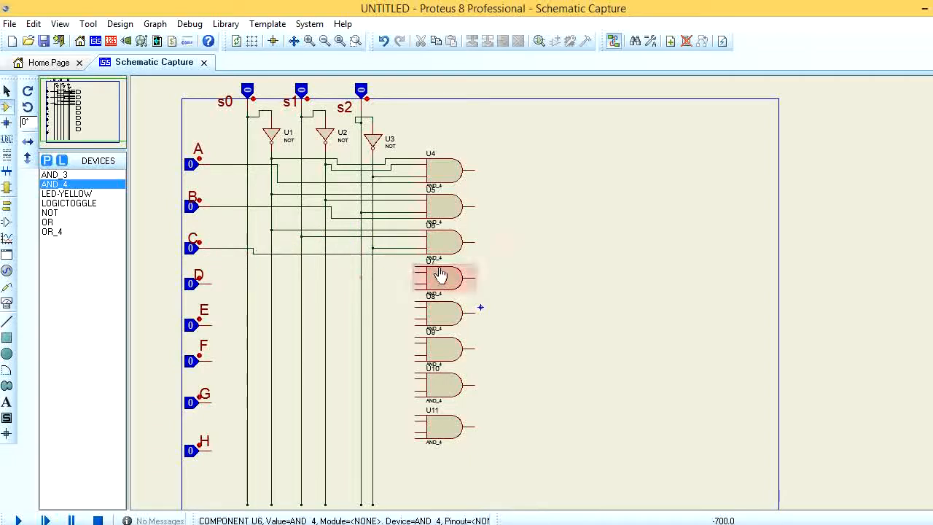
# Wire the four inputs of AND gate U7 to inverted s0, direct s1, direct s2 and toggle D.
pyautogui.click(417, 266)
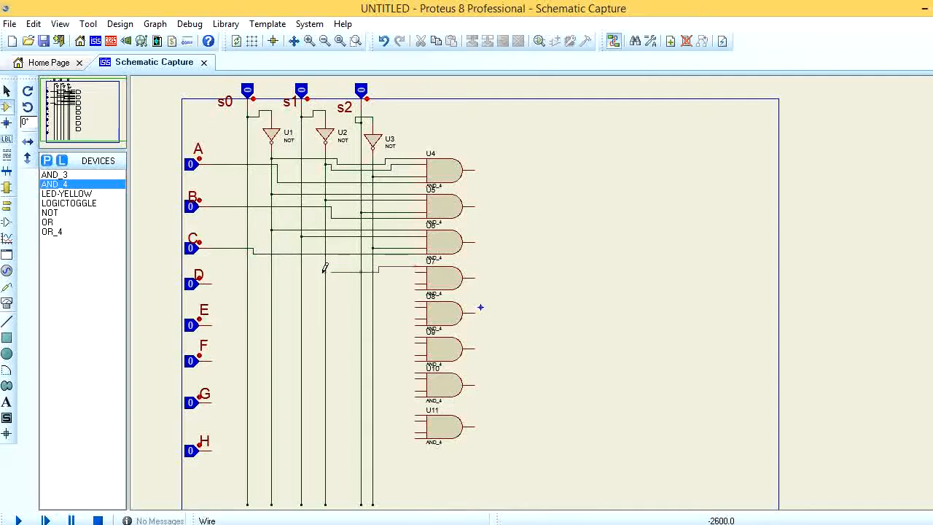
pyautogui.click(272, 265)
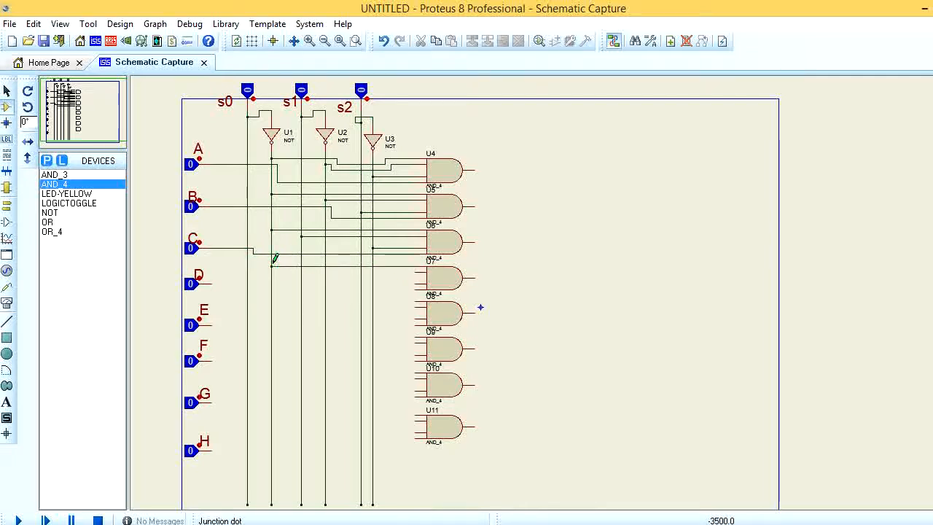
pyautogui.click(413, 271)
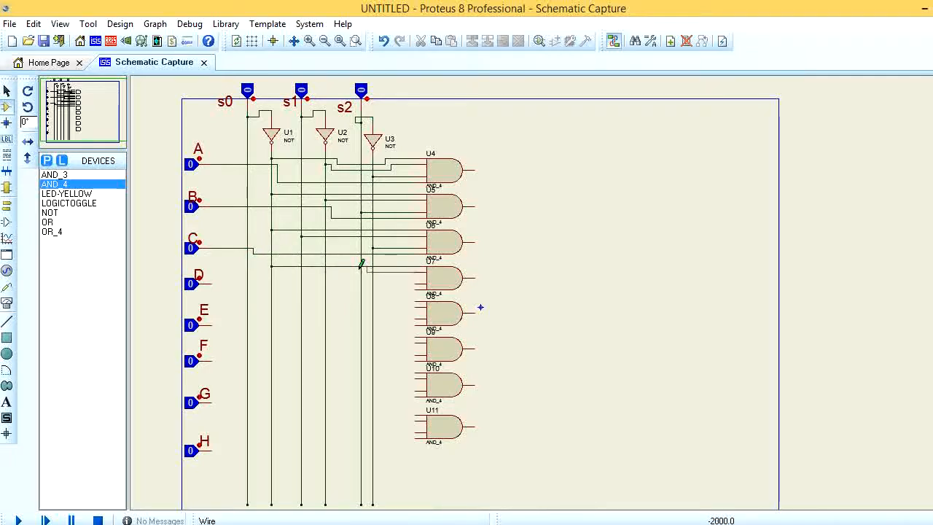
pyautogui.click(301, 271)
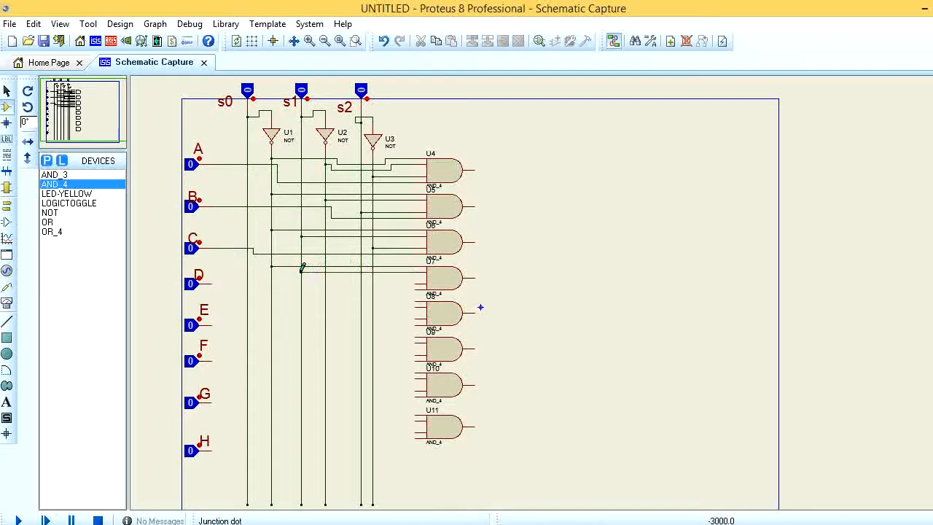
pyautogui.click(415, 278)
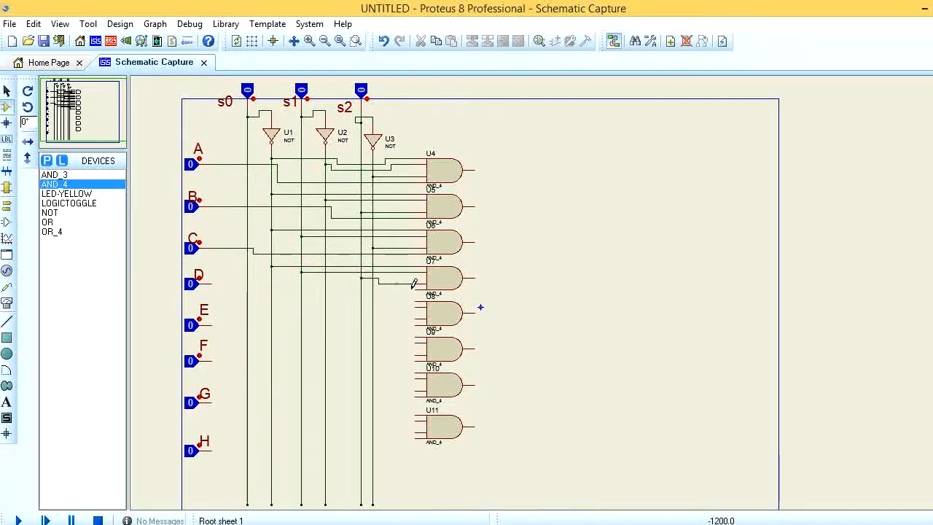
pyautogui.click(212, 284)
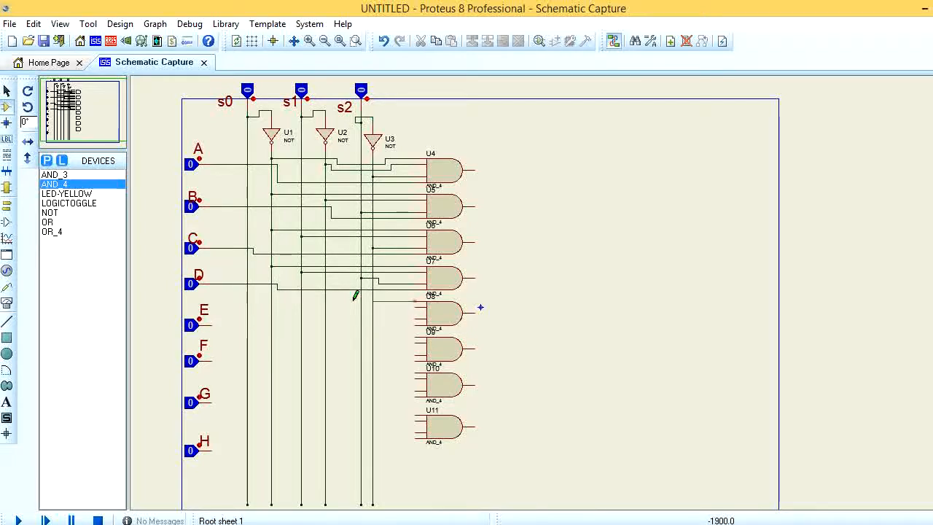
# Wire the four inputs of AND gate U8 to direct s0, inverted s1, inverted s2 and toggle E.
pyautogui.click(248, 294)
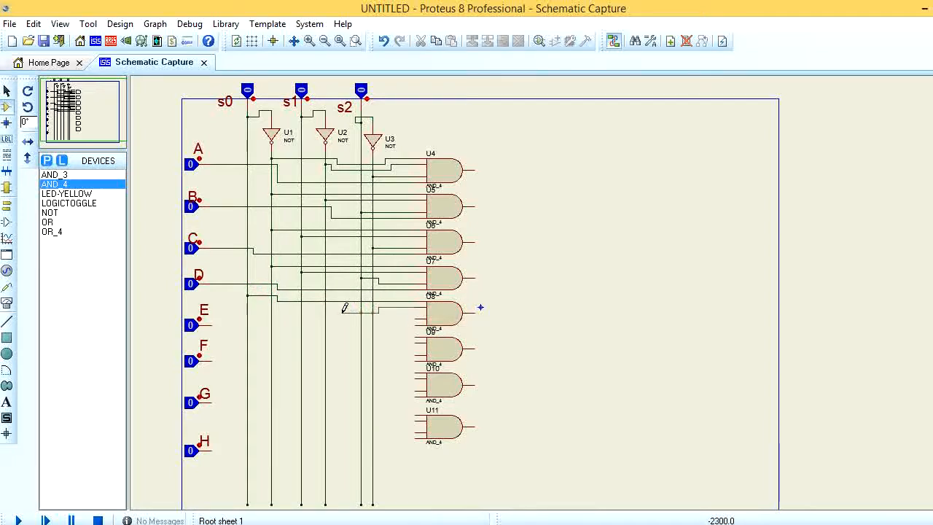
pyautogui.click(414, 324)
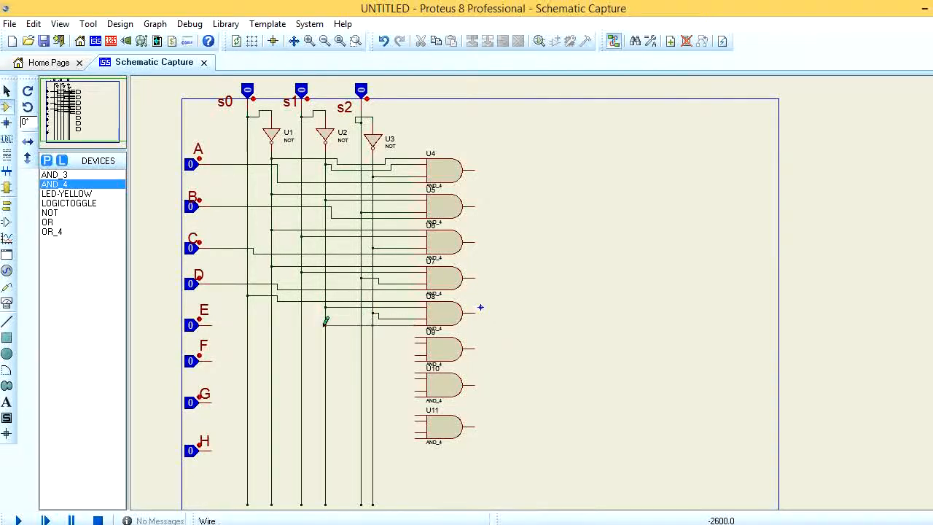
pyautogui.click(213, 325)
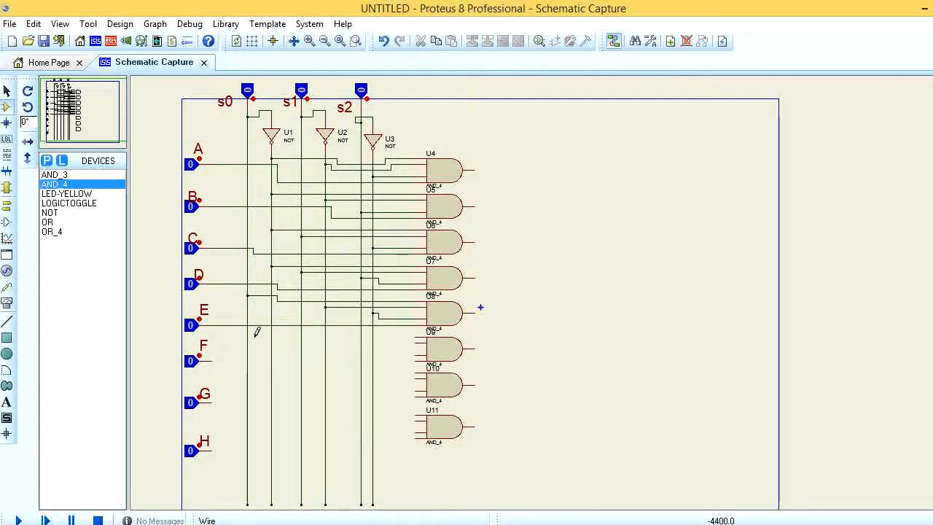
# Wire the four inputs of AND gate U9 to direct s0, inverted s1, direct s2 and toggle F.
pyautogui.click(417, 336)
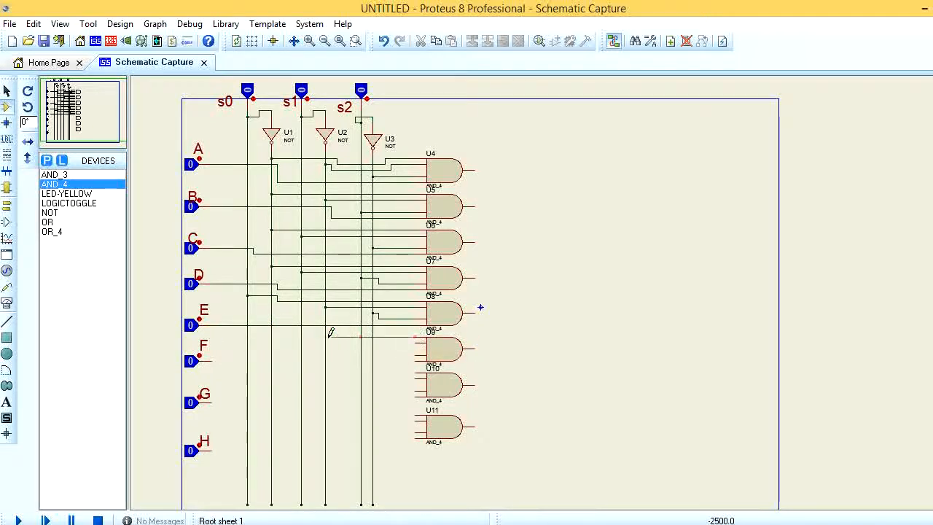
pyautogui.click(248, 336)
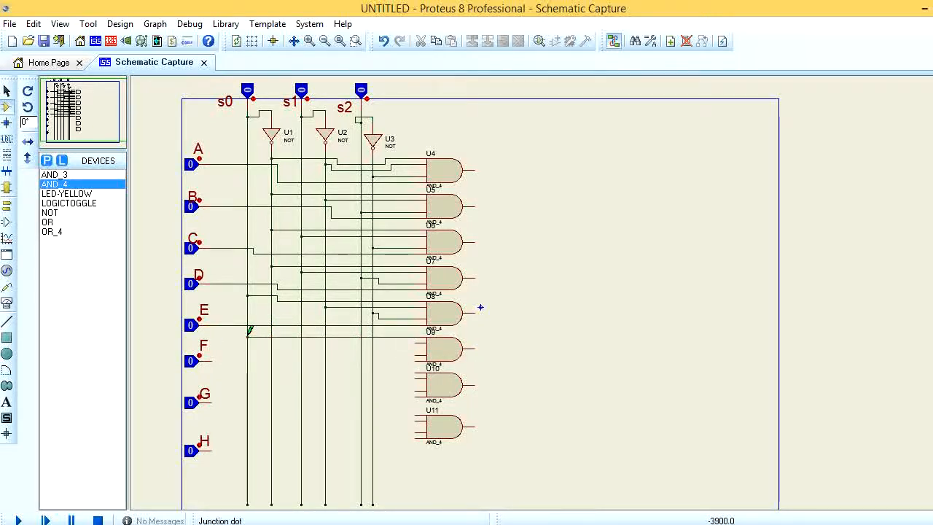
pyautogui.click(416, 342)
pyautogui.click(325, 342)
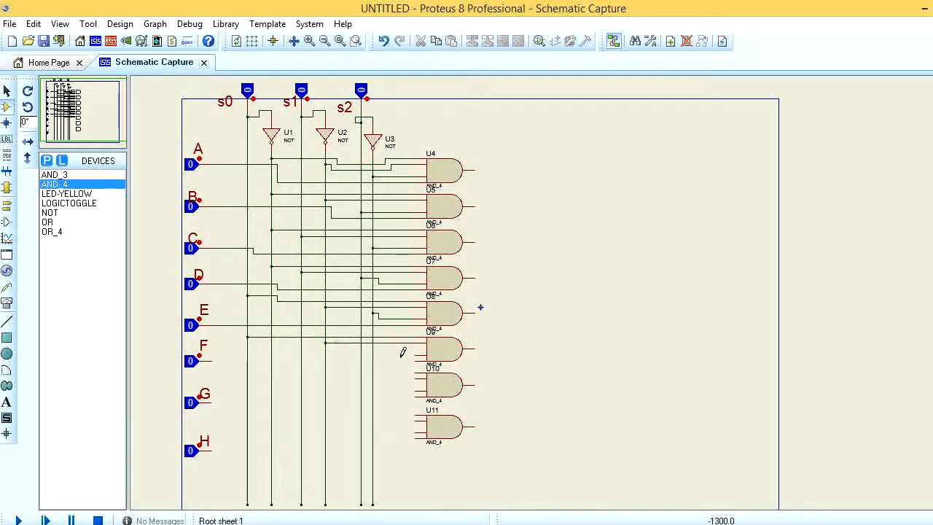
pyautogui.click(361, 354)
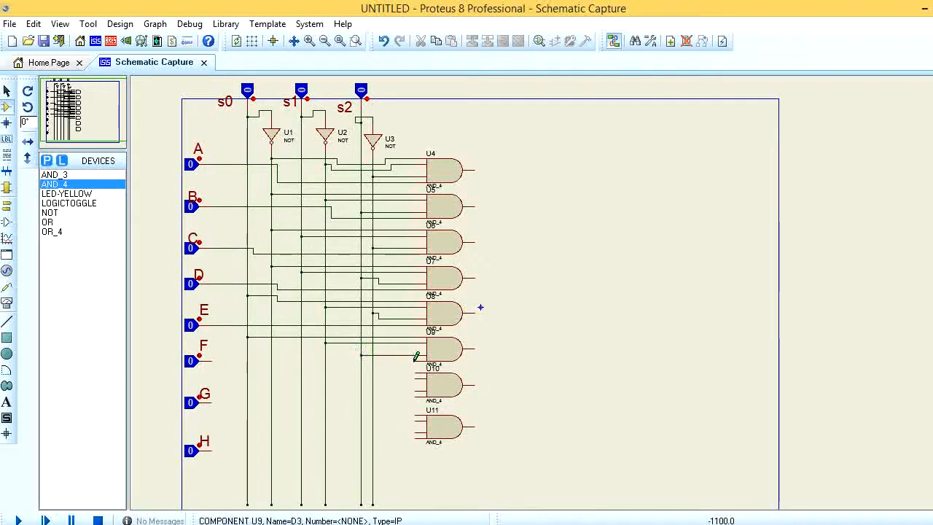
pyautogui.click(416, 359)
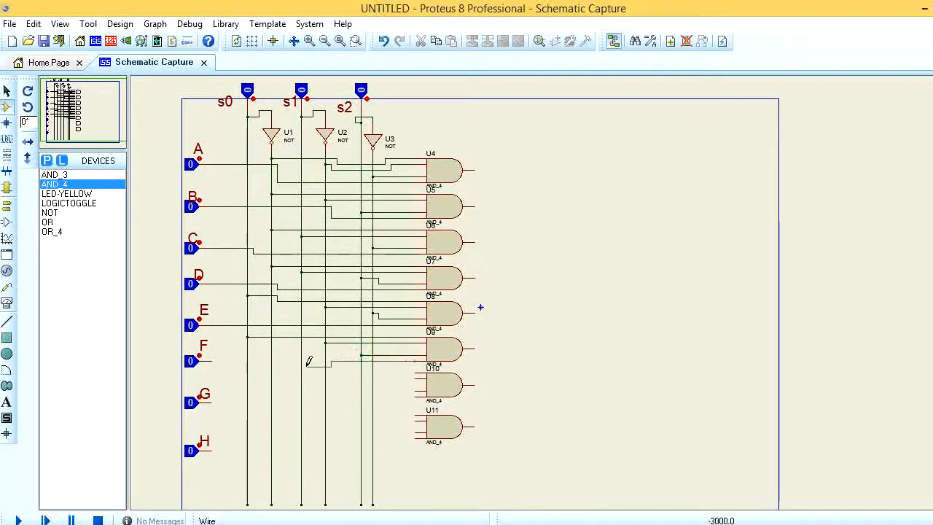
pyautogui.click(211, 358)
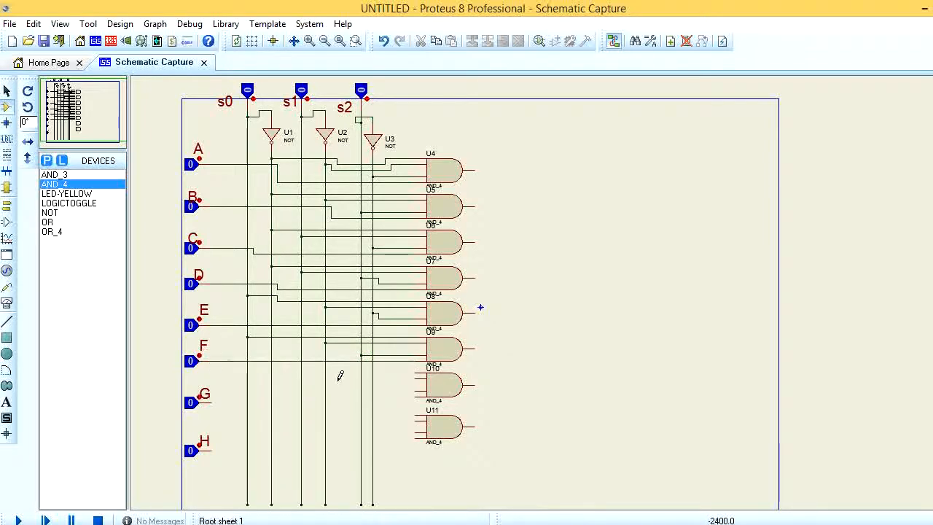
# Wire the four inputs of AND gate U10 to direct s0, direct s1, inverted s2 and toggle G.
pyautogui.click(416, 375)
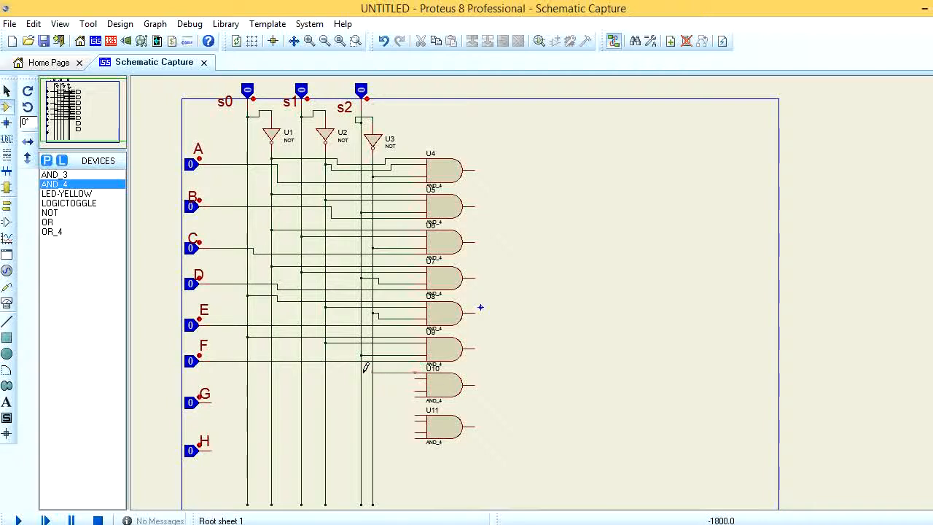
pyautogui.click(248, 371)
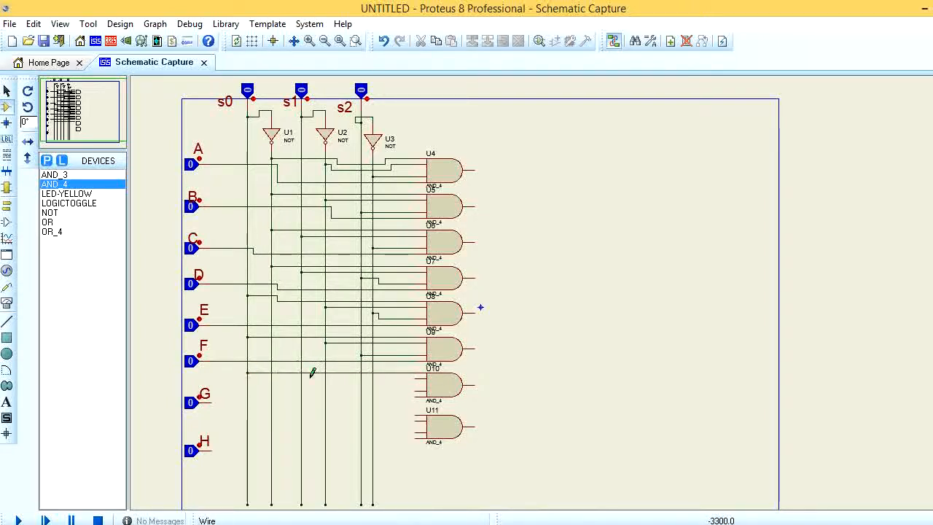
pyautogui.click(416, 380)
pyautogui.click(304, 374)
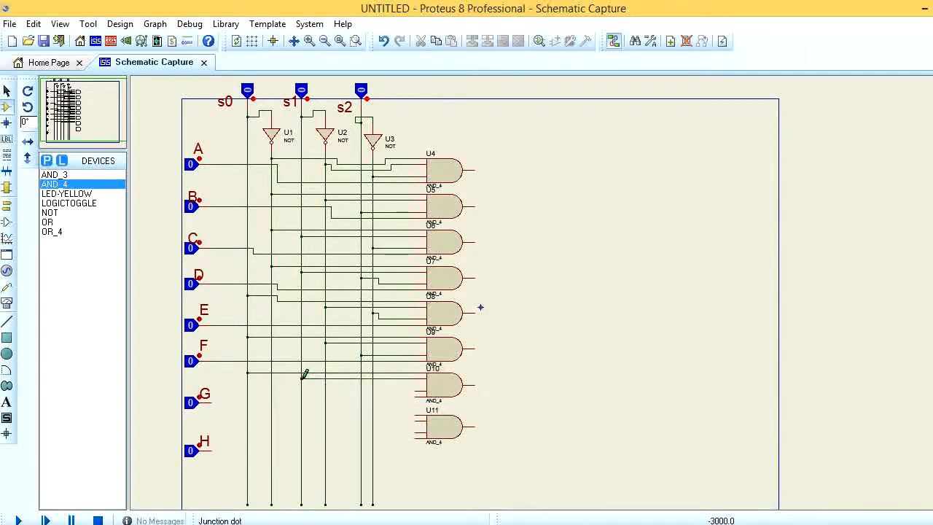
pyautogui.click(417, 387)
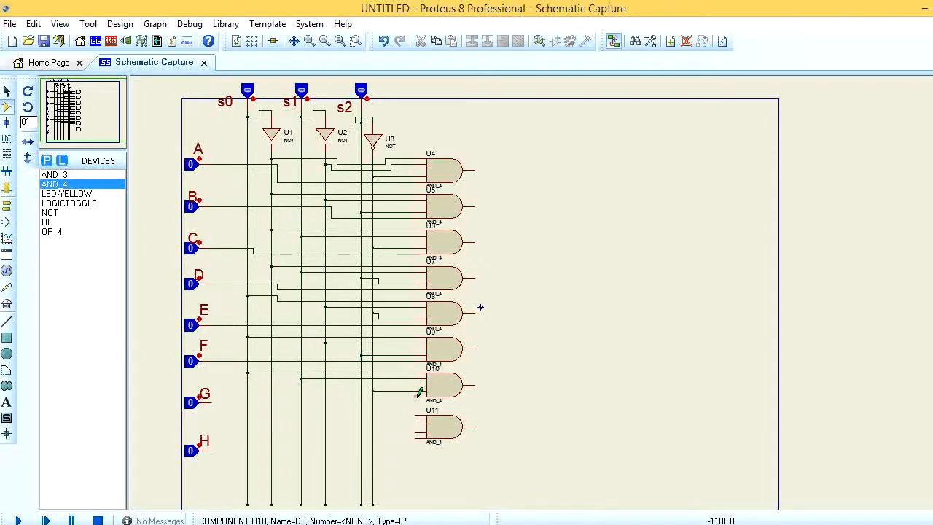
pyautogui.click(416, 396)
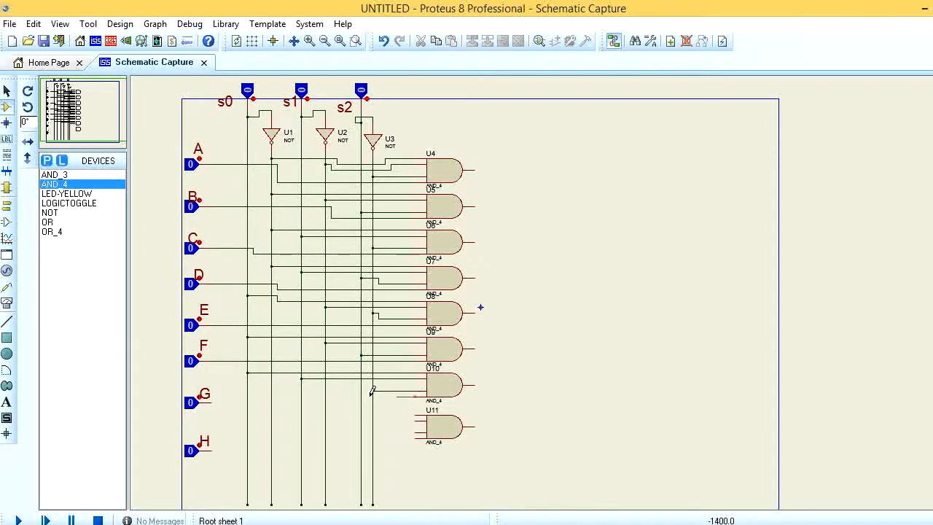
pyautogui.click(211, 400)
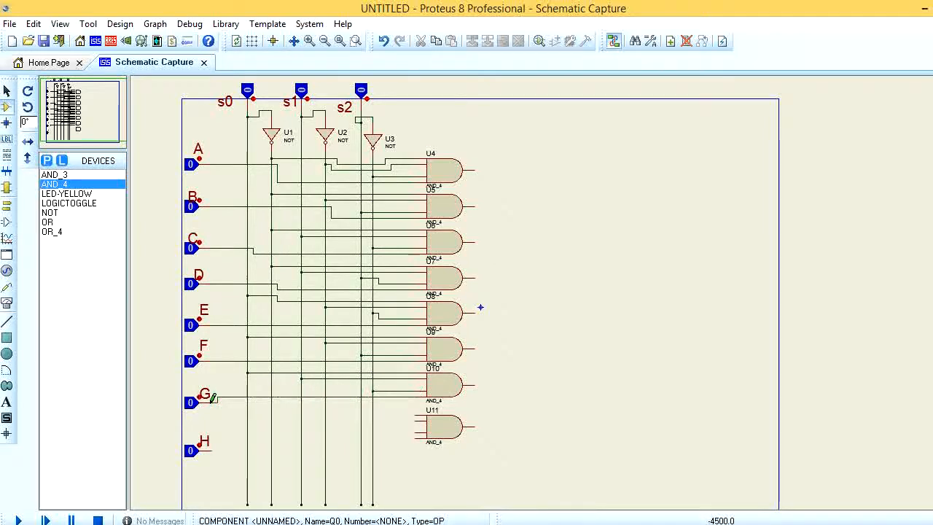
# Wire the four inputs of AND gate U11 to direct s0, direct s1, direct s2 and toggle H.
pyautogui.click(417, 414)
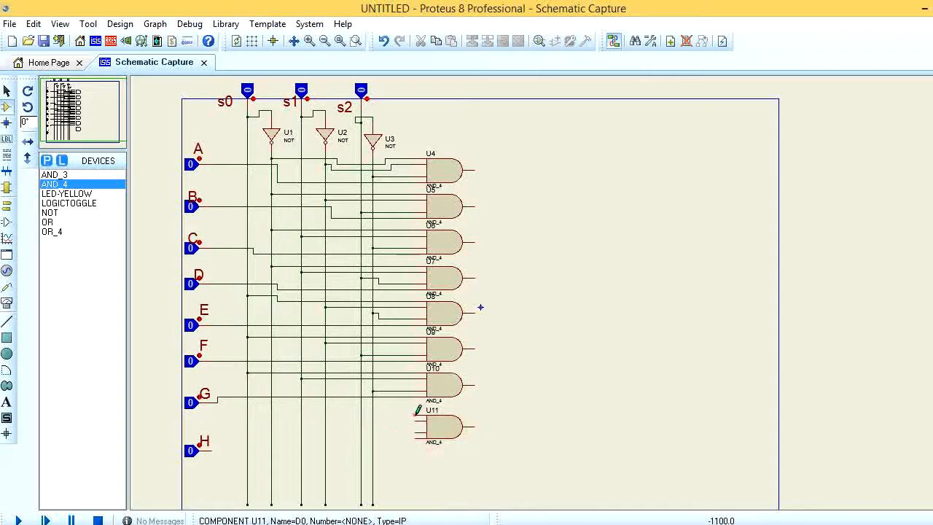
pyautogui.click(247, 414)
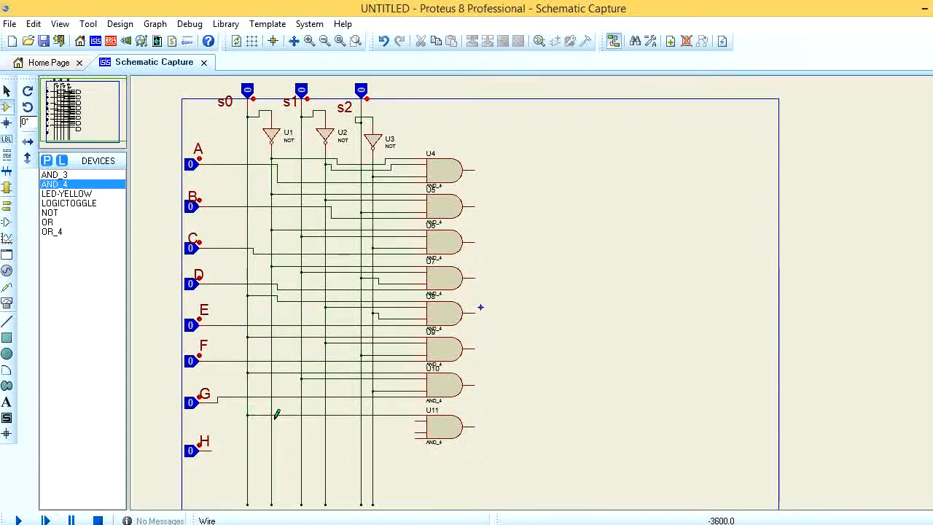
pyautogui.click(417, 420)
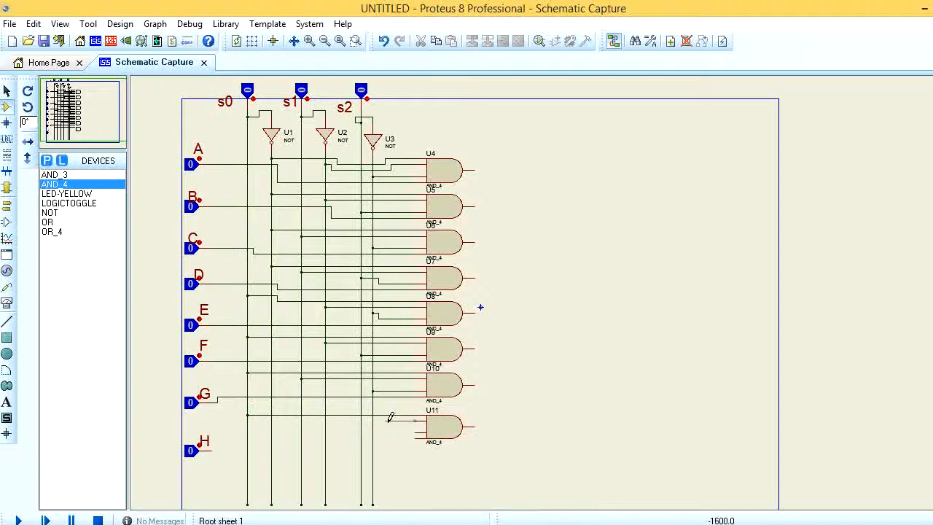
pyautogui.click(301, 420)
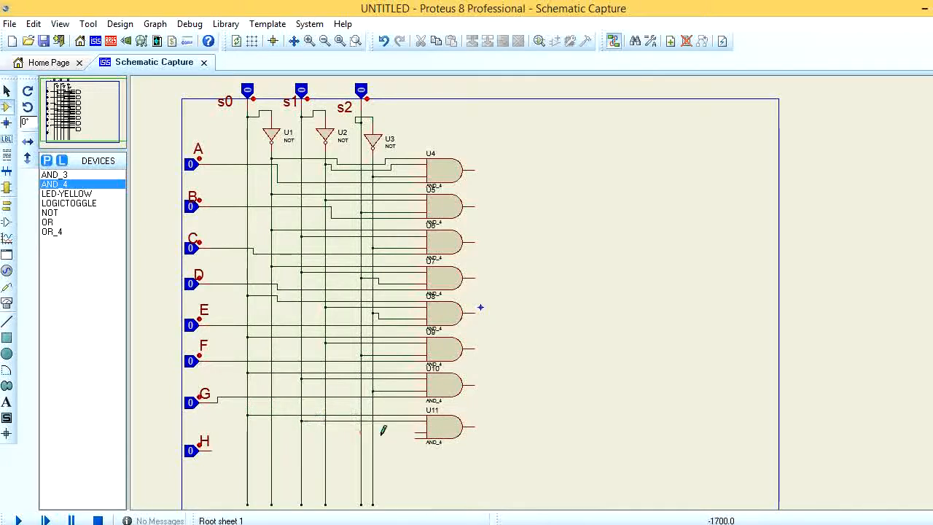
pyautogui.click(425, 431)
pyautogui.click(362, 432)
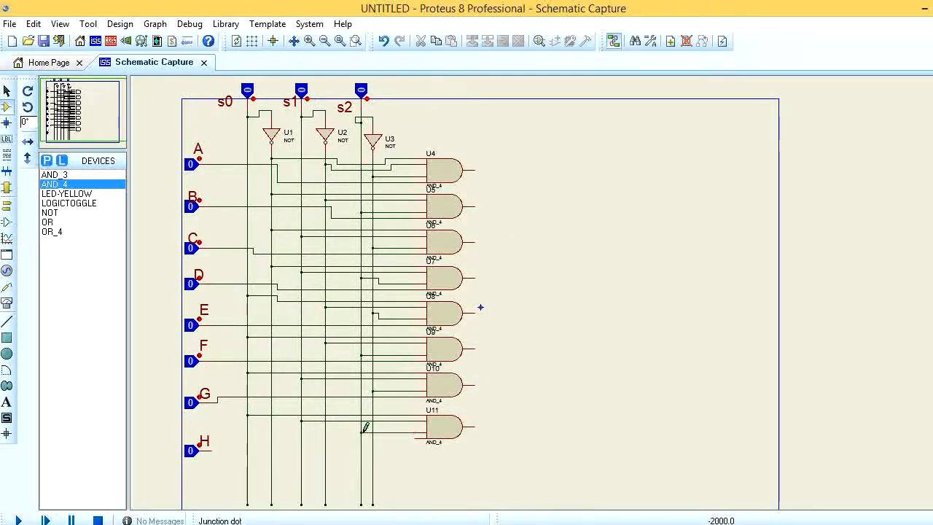
pyautogui.click(417, 434)
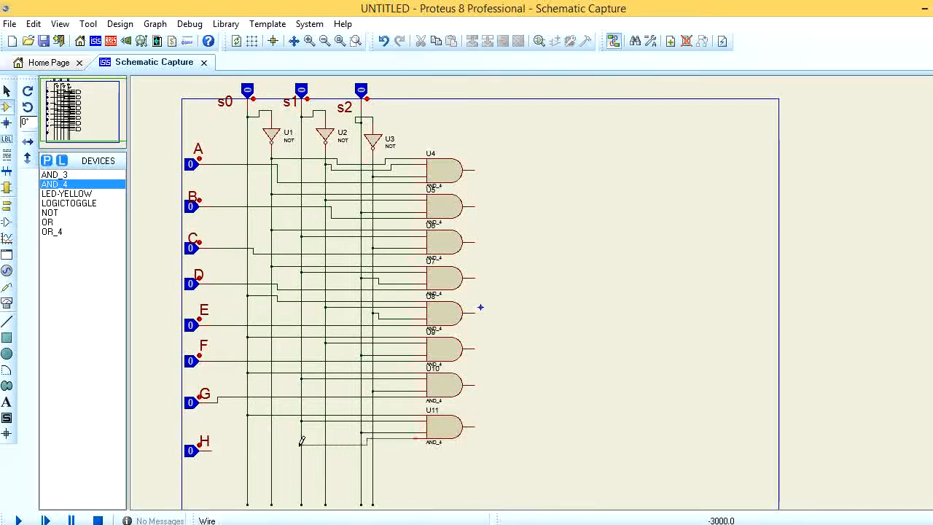
pyautogui.click(209, 450)
# Place two OR_4 gates beyond the AND gate outputs, one beside the upper four gates and one beside the lower four.
pyautogui.click(53, 231)
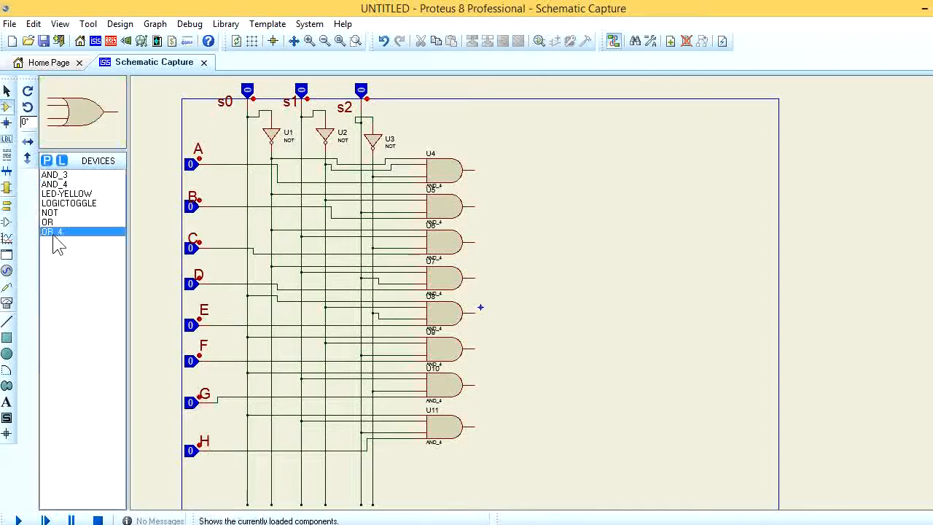
pyautogui.click(546, 213)
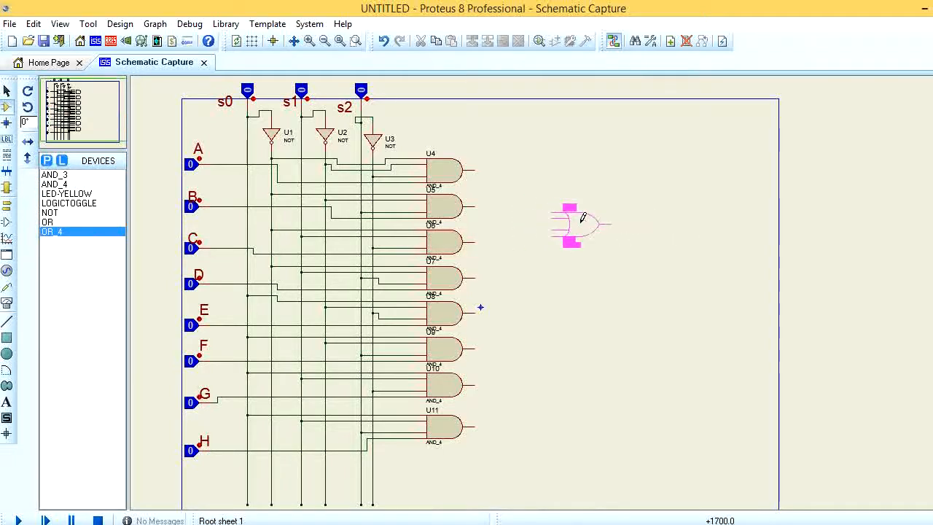
pyautogui.click(587, 223)
pyautogui.click(573, 381)
pyautogui.click(594, 387)
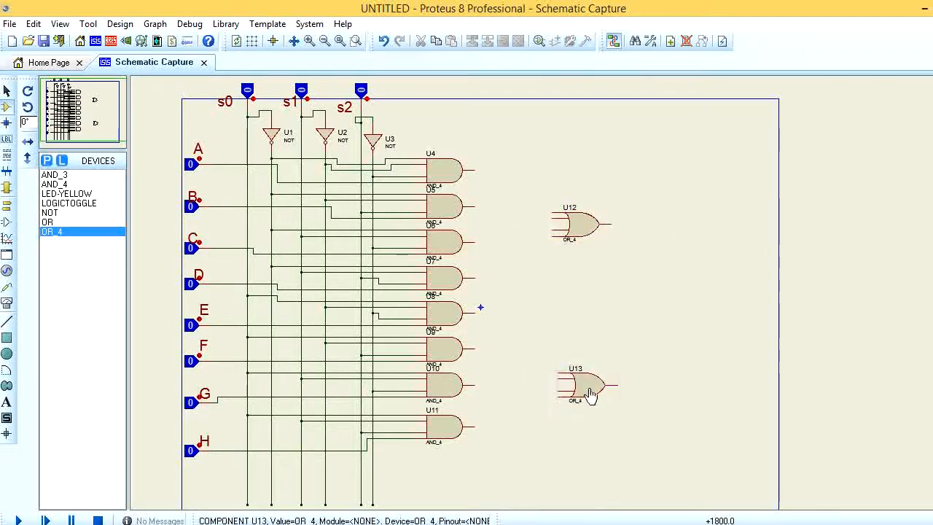
# Wire the outputs of AND gates U4, U5, U6 and U7 to the four inputs of OR gate U12.
pyautogui.click(554, 212)
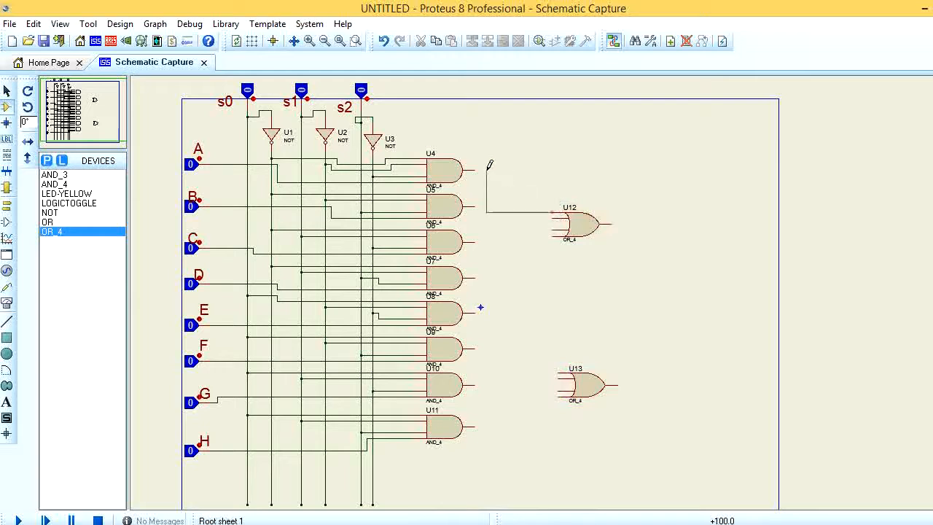
pyautogui.click(474, 170)
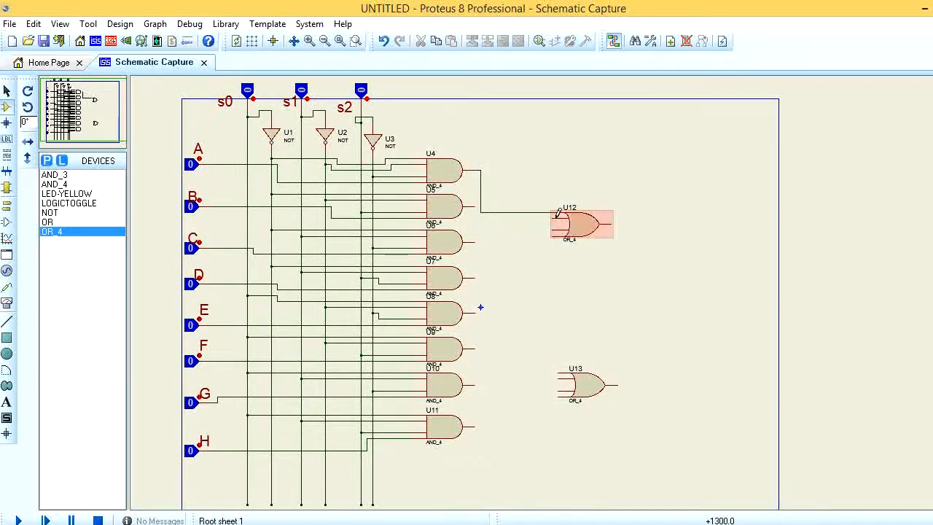
pyautogui.click(552, 217)
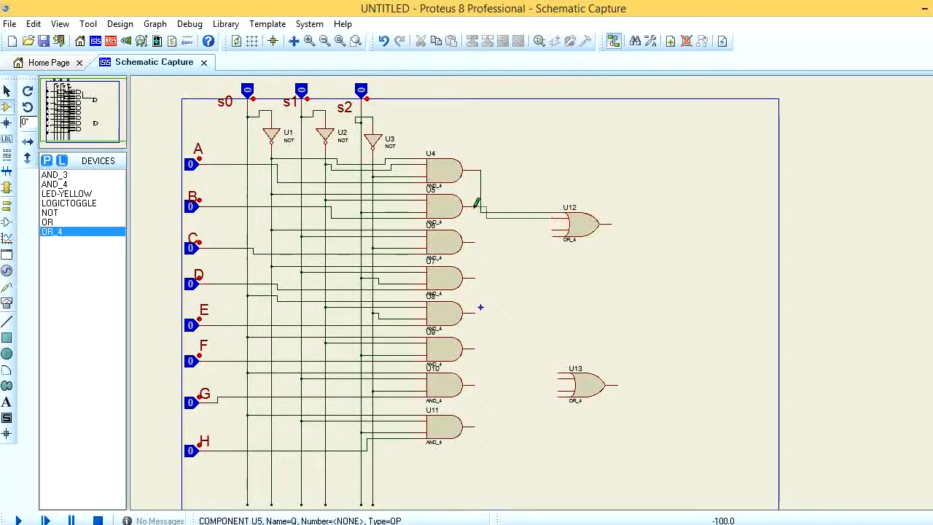
pyautogui.click(478, 205)
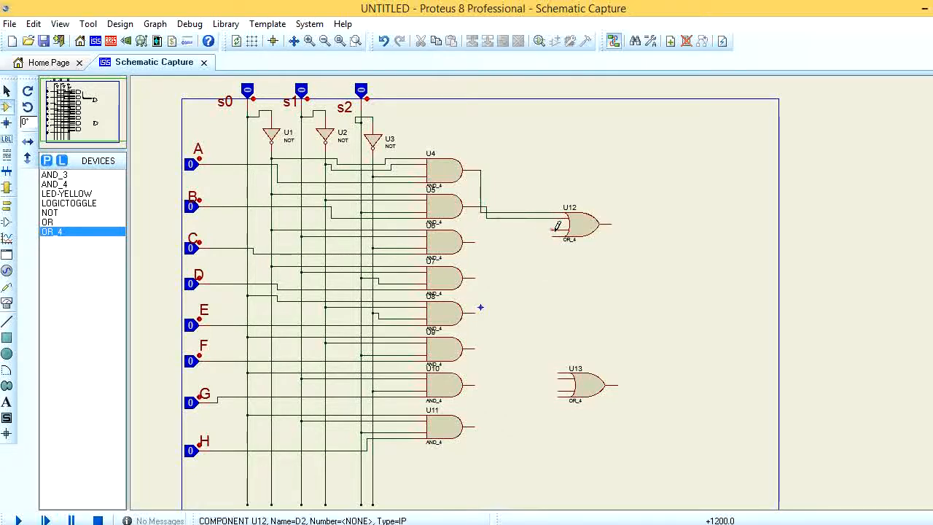
pyautogui.click(480, 240)
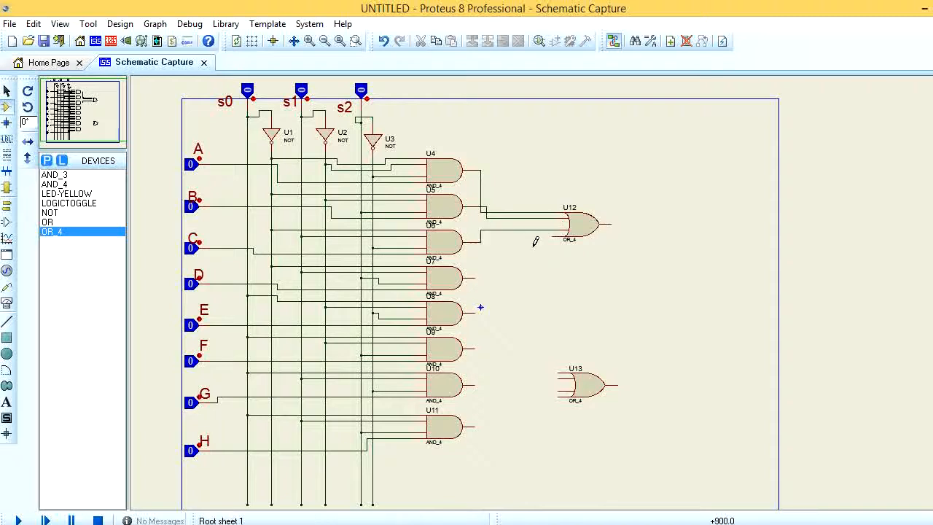
pyautogui.click(556, 233)
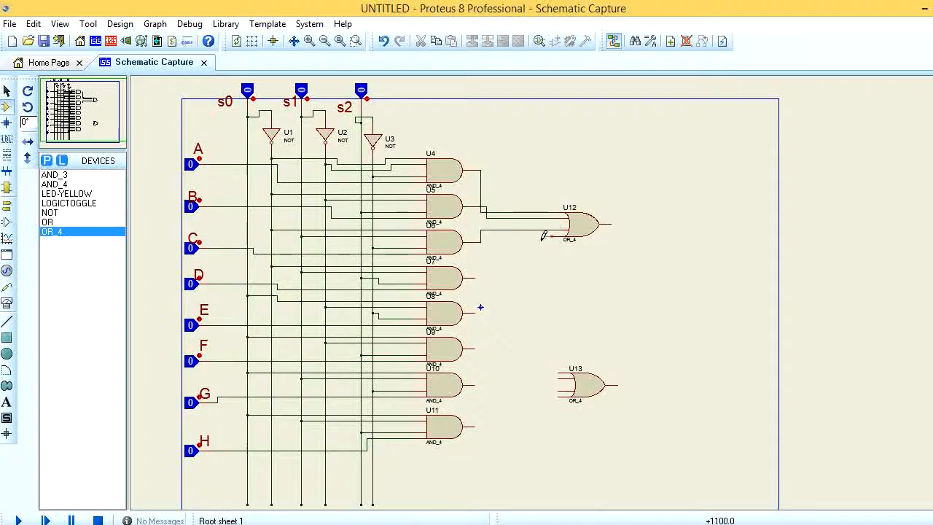
pyautogui.click(476, 278)
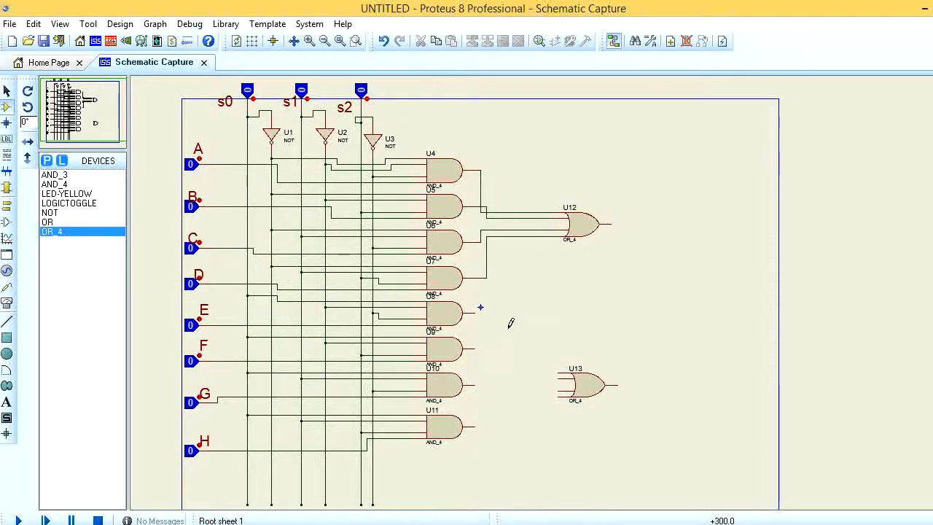
# Wire the outputs of AND gates U8, U9, U10 and U11 to the four inputs of OR gate U13.
pyautogui.click(559, 373)
pyautogui.click(481, 310)
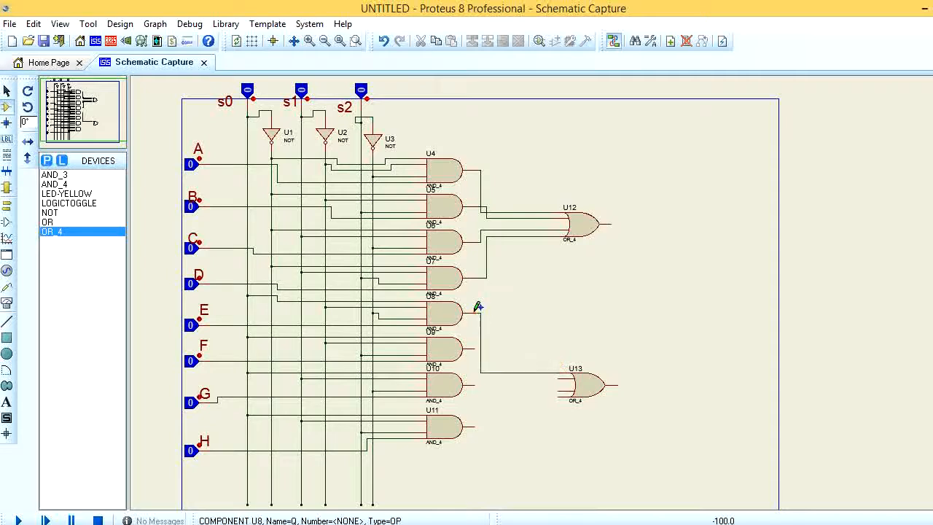
pyautogui.click(474, 348)
pyautogui.click(560, 378)
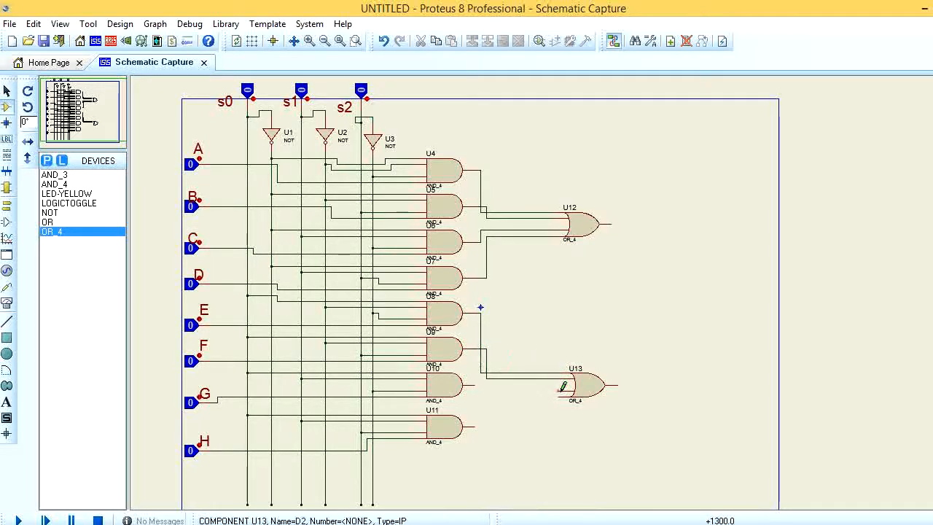
pyautogui.click(561, 390)
pyautogui.click(476, 385)
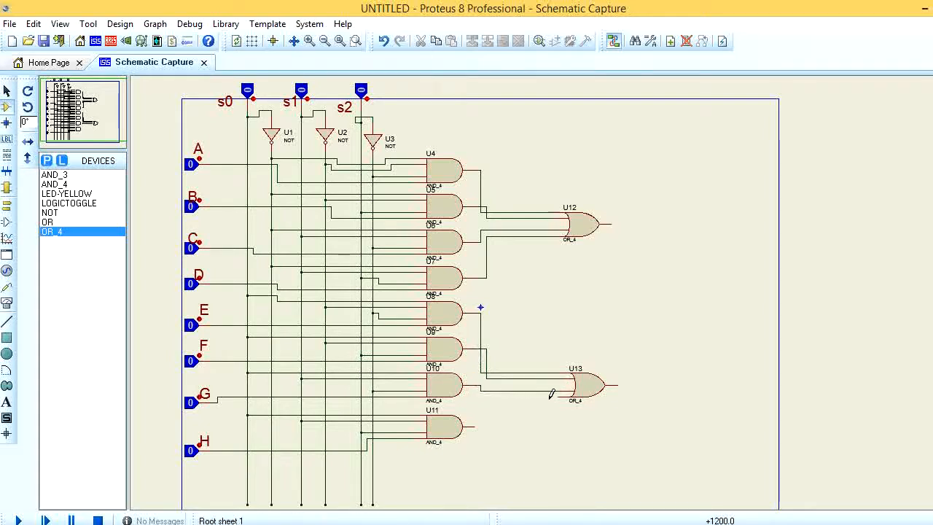
pyautogui.click(474, 426)
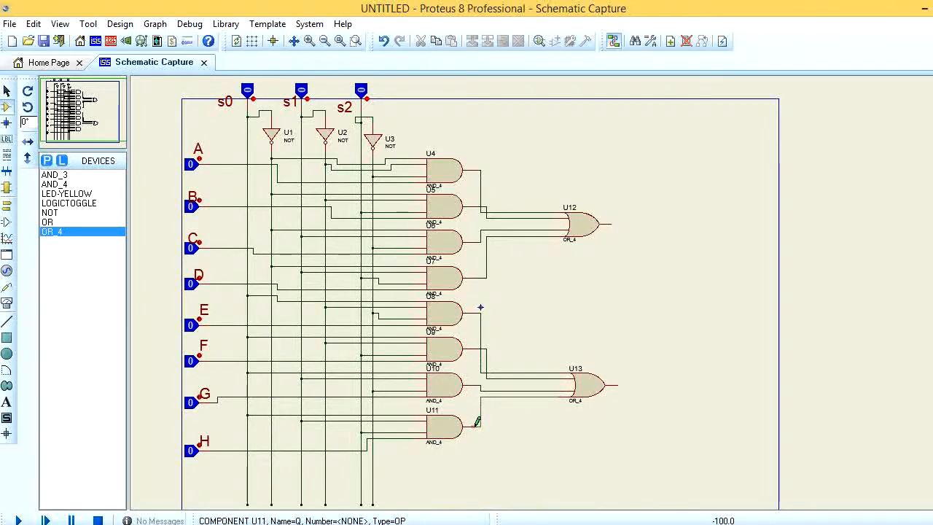
# Place a two-input OR gate beyond U12 and U13 and wire their outputs to its two inputs.
pyautogui.click(51, 221)
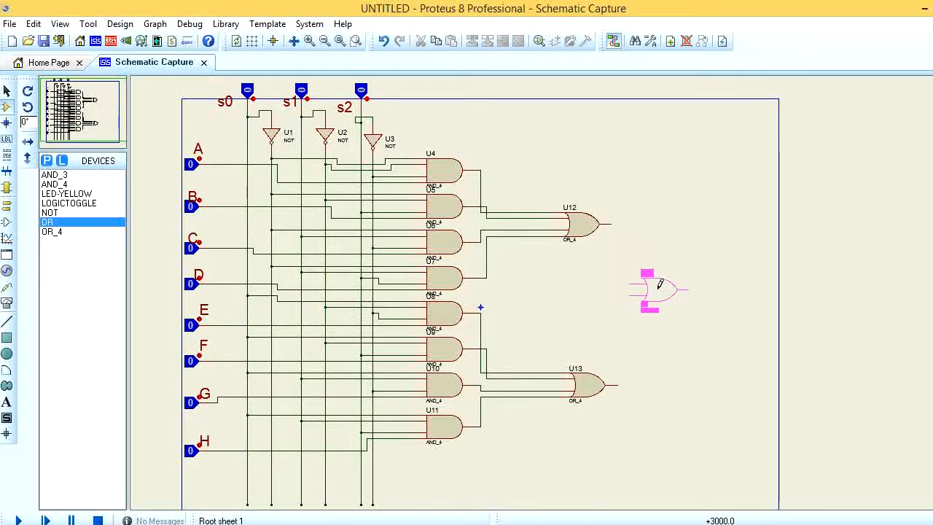
pyautogui.click(675, 287)
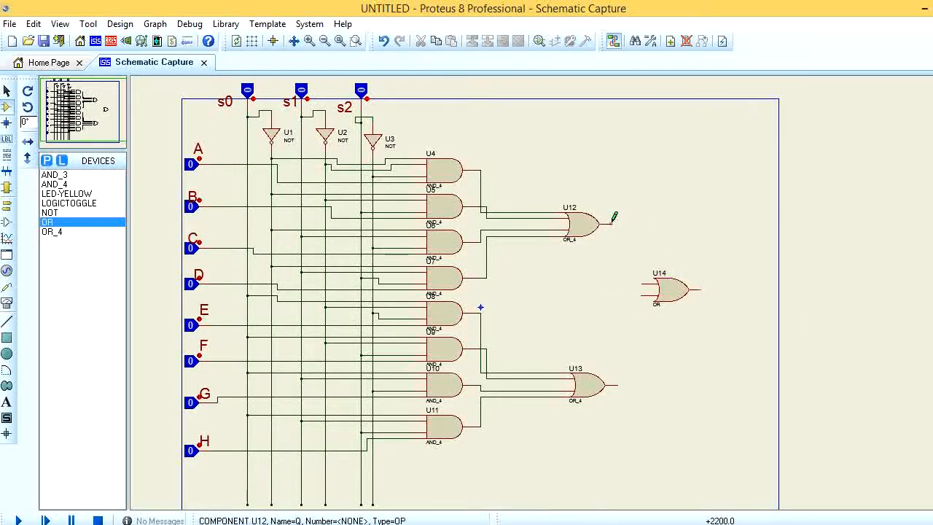
pyautogui.click(612, 223)
pyautogui.click(644, 280)
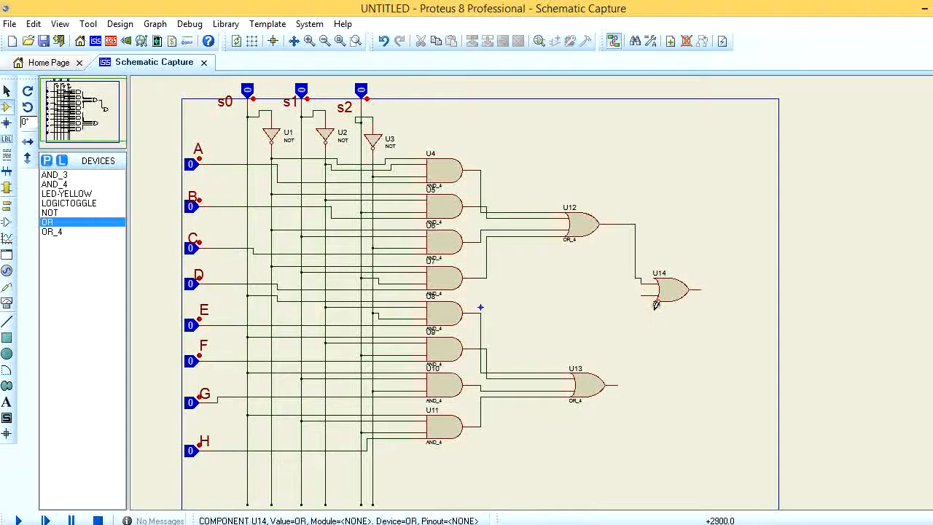
pyautogui.click(644, 292)
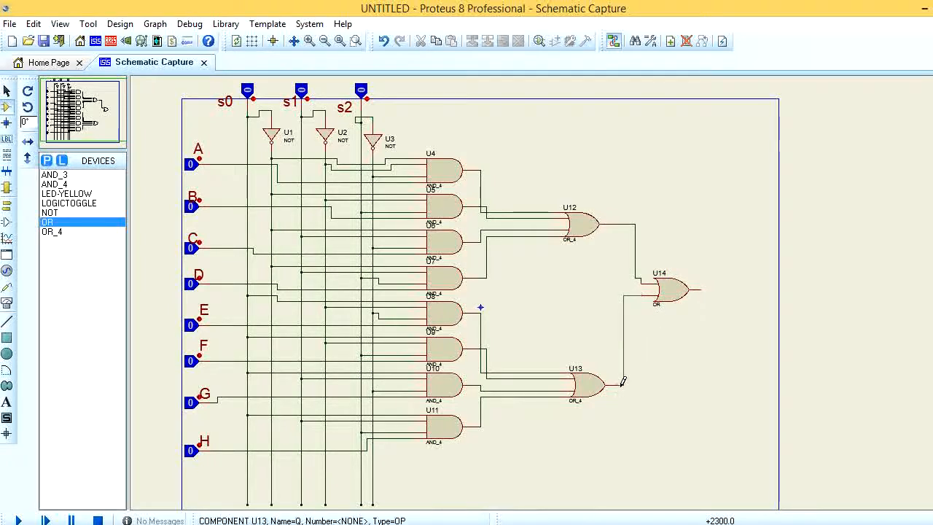
pyautogui.click(616, 384)
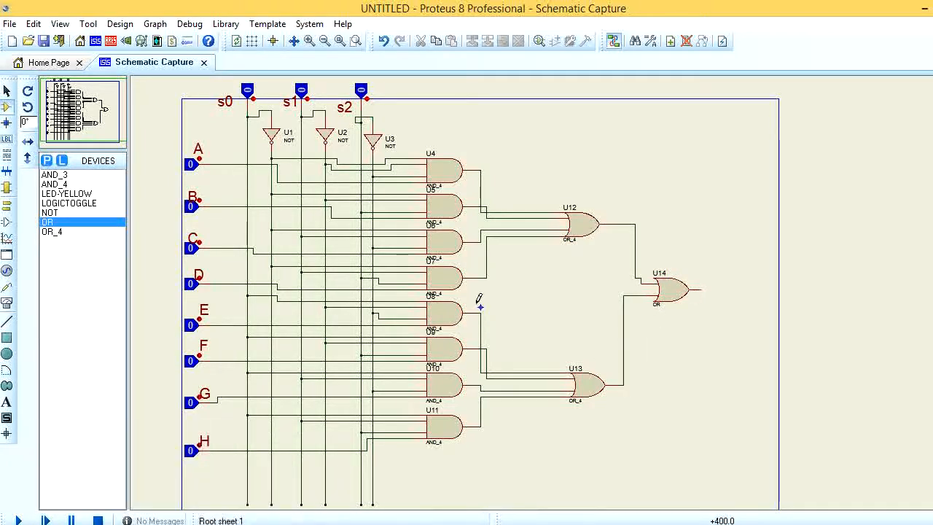
# Place a LED-YELLOW just below the output of OR gate U14 and wire that output to the LED's upper pin.
pyautogui.click(69, 194)
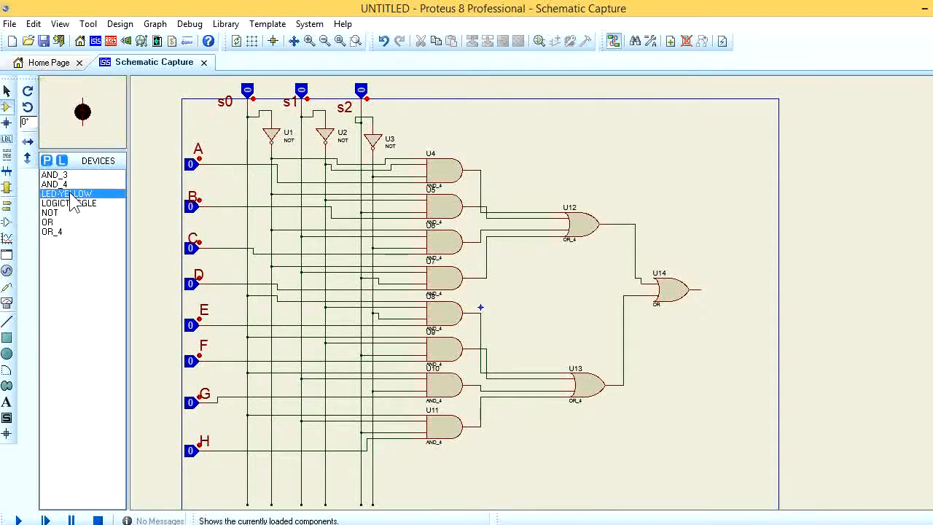
pyautogui.click(716, 319)
pyautogui.click(719, 319)
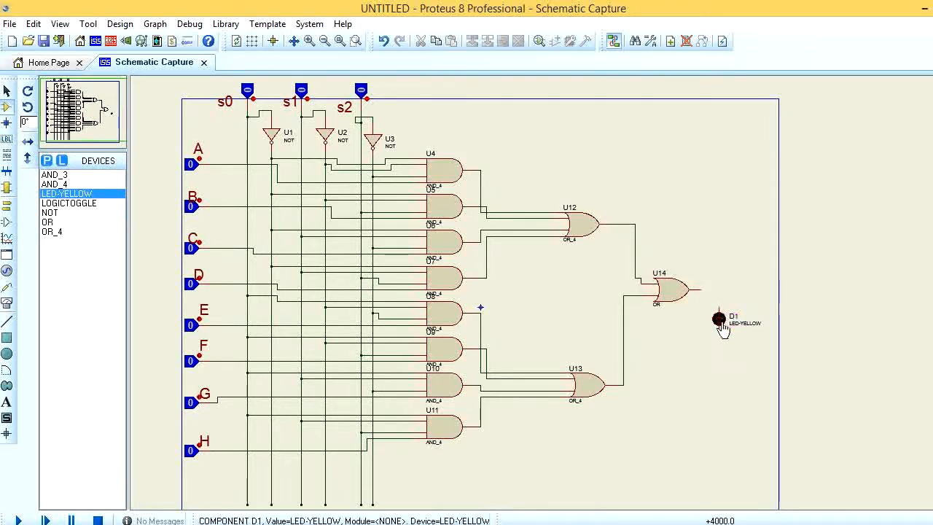
pyautogui.click(710, 290)
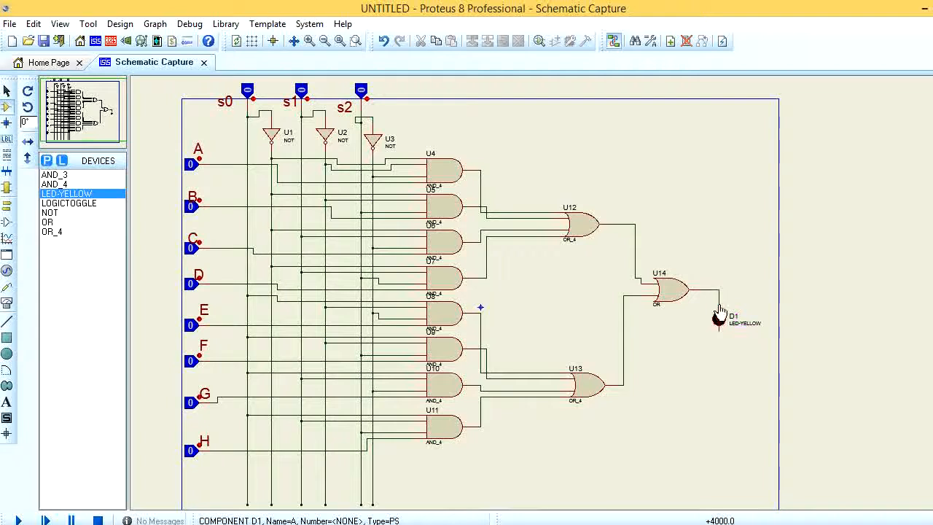
pyautogui.click(719, 310)
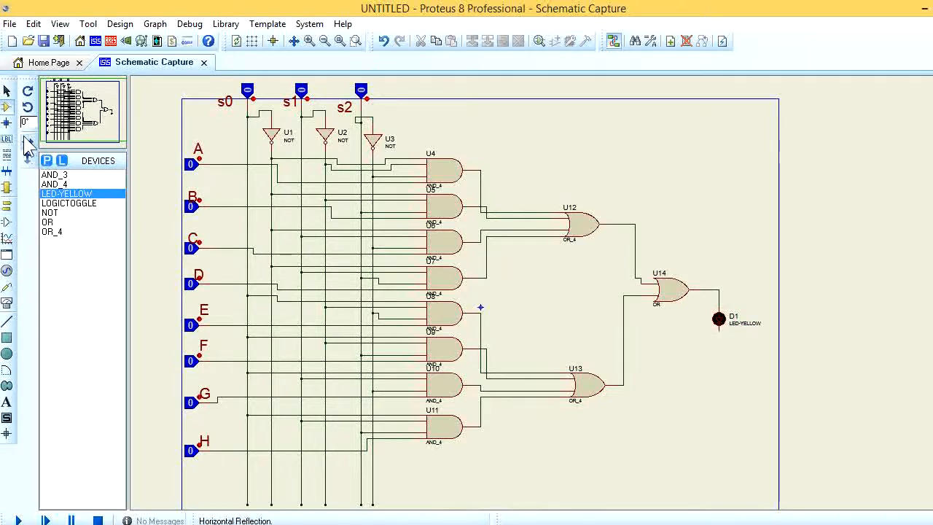
# Place a GROUND terminal below LED D1 and wire the LED's lower pin to it.
pyautogui.click(6, 207)
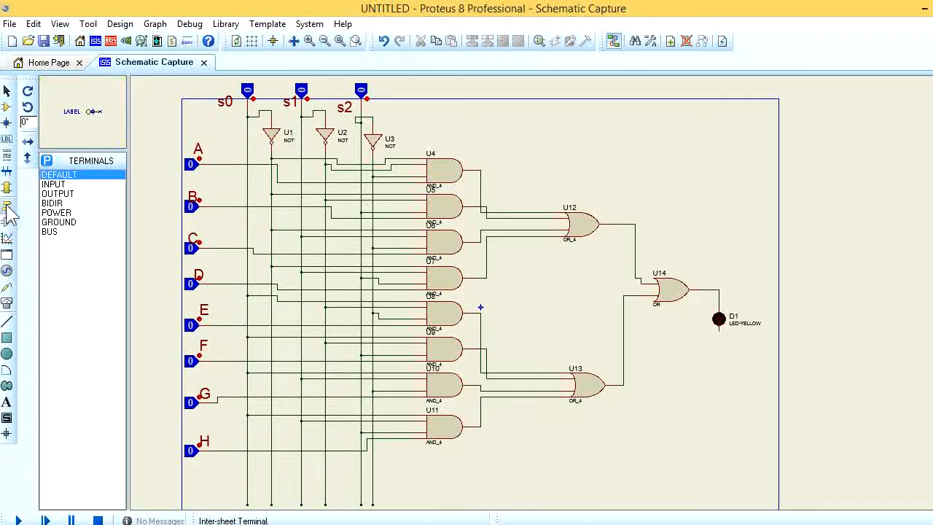
pyautogui.click(58, 221)
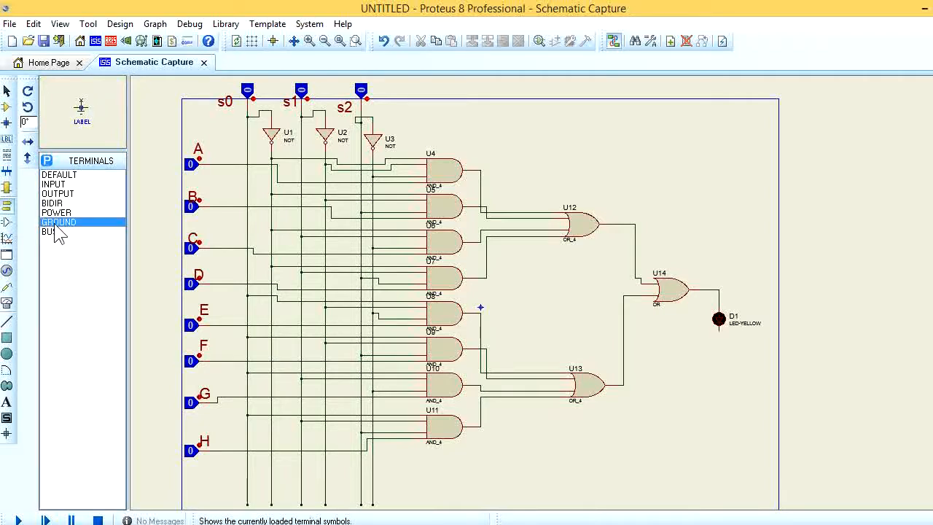
pyautogui.click(720, 364)
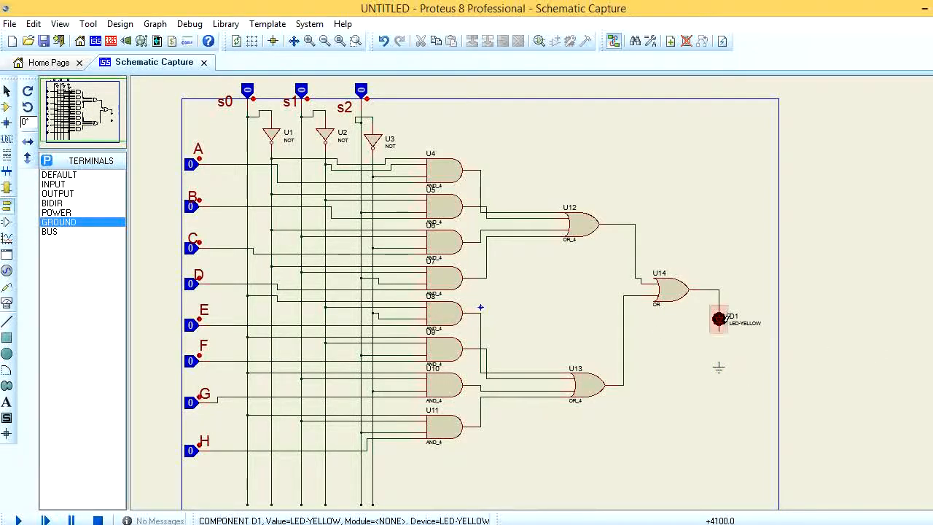
pyautogui.click(720, 352)
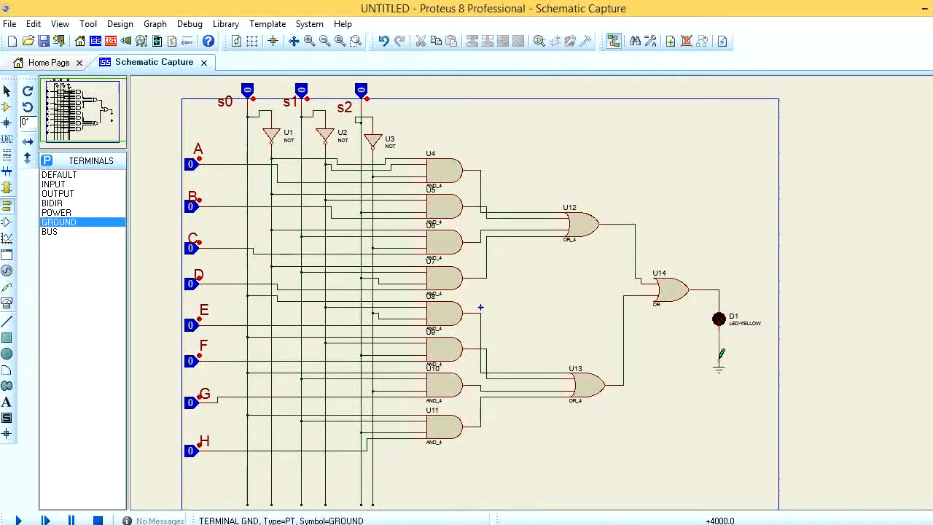
pyautogui.click(719, 367)
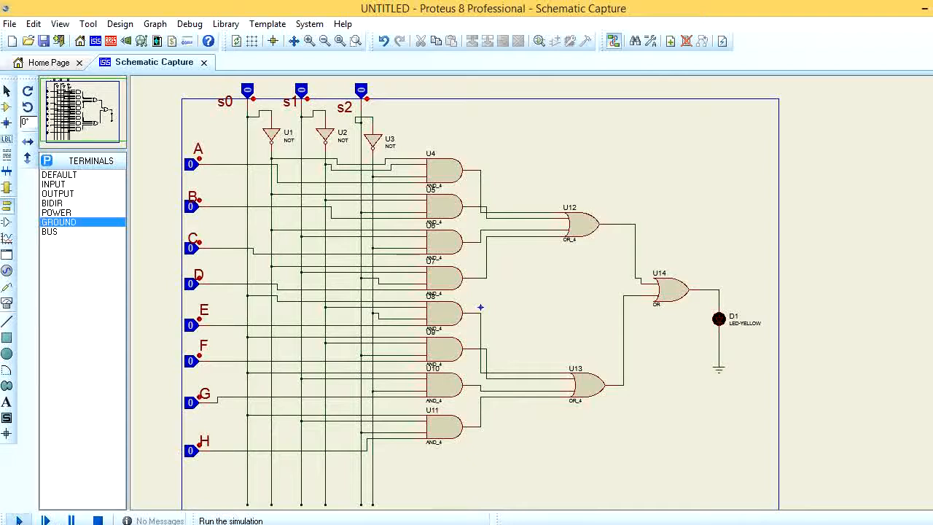
# Run the simulation and set input A to 1 with all select lines at 0 to test channel A.
pyautogui.click(19, 520)
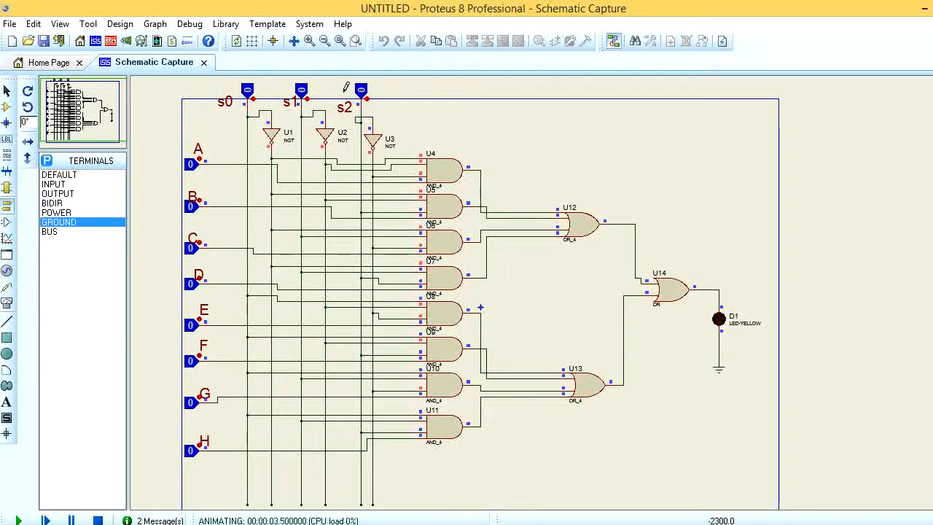
pyautogui.click(201, 154)
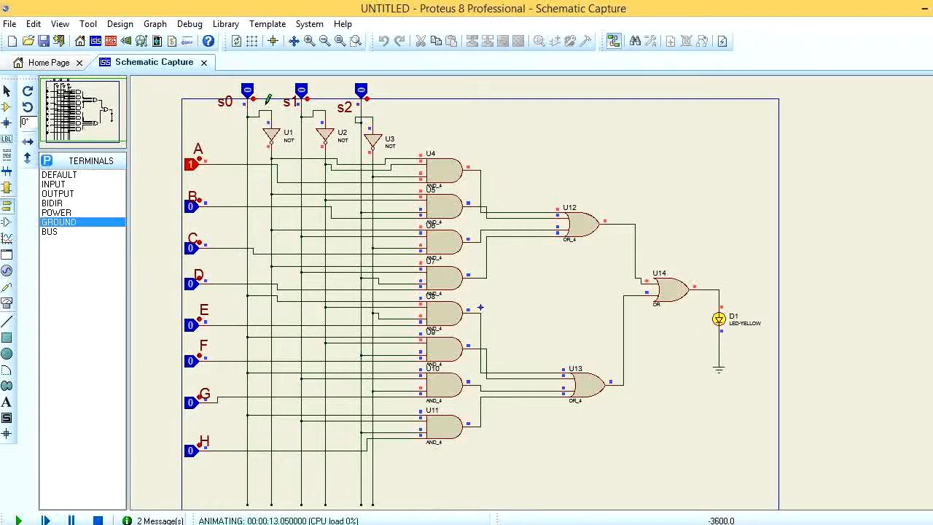
# Set select line s2 to 1 and input B to 1 to test channel B.
pyautogui.click(362, 91)
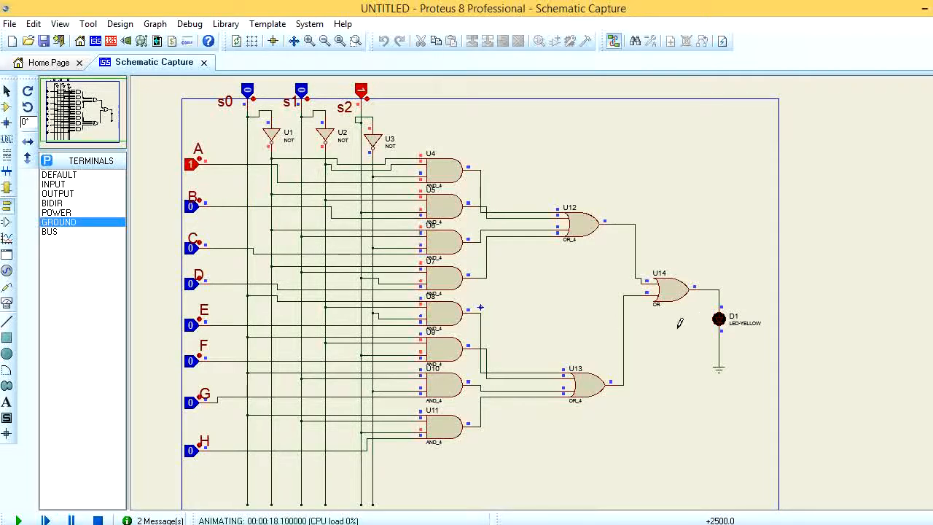
pyautogui.click(192, 205)
pyautogui.click(192, 206)
pyautogui.click(202, 196)
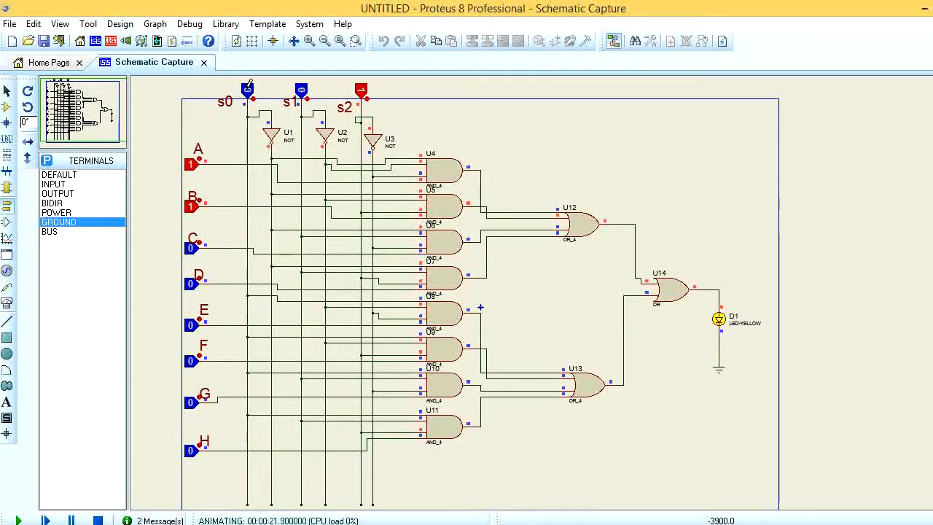
# Set s1 and input D to 1 to test channel D, and also s0 and input H to 1 to test channel H.
pyautogui.click(304, 91)
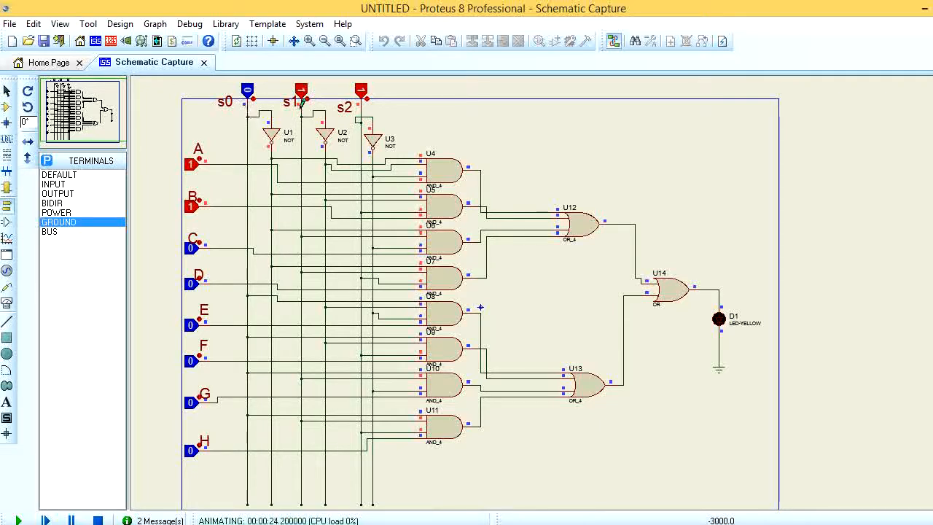
pyautogui.click(199, 274)
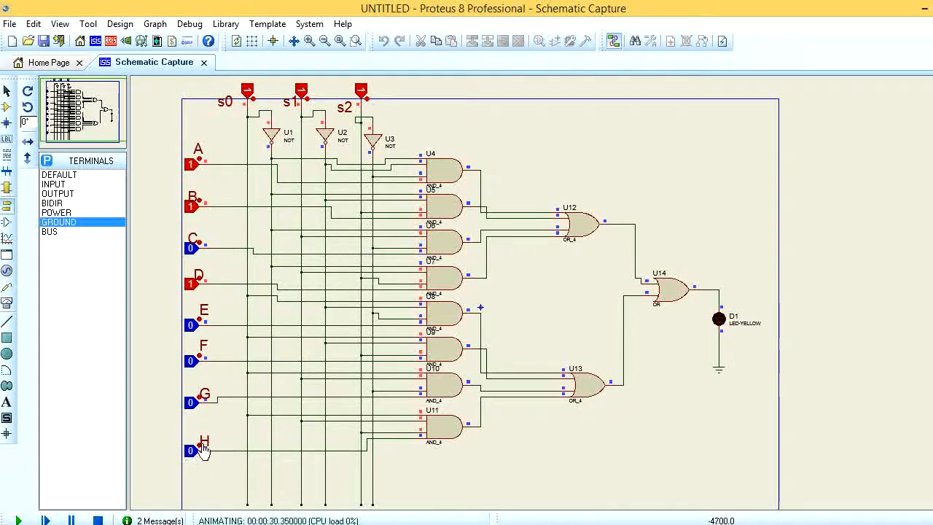
pyautogui.click(202, 447)
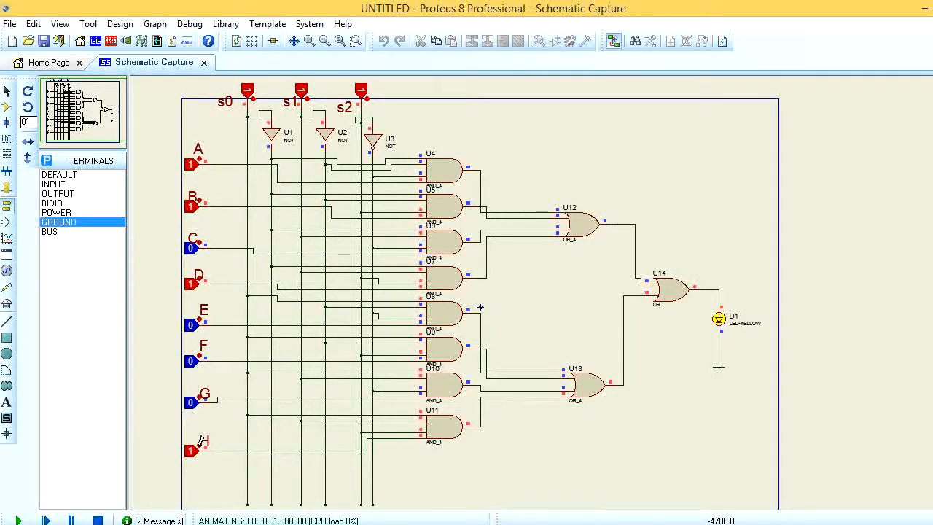